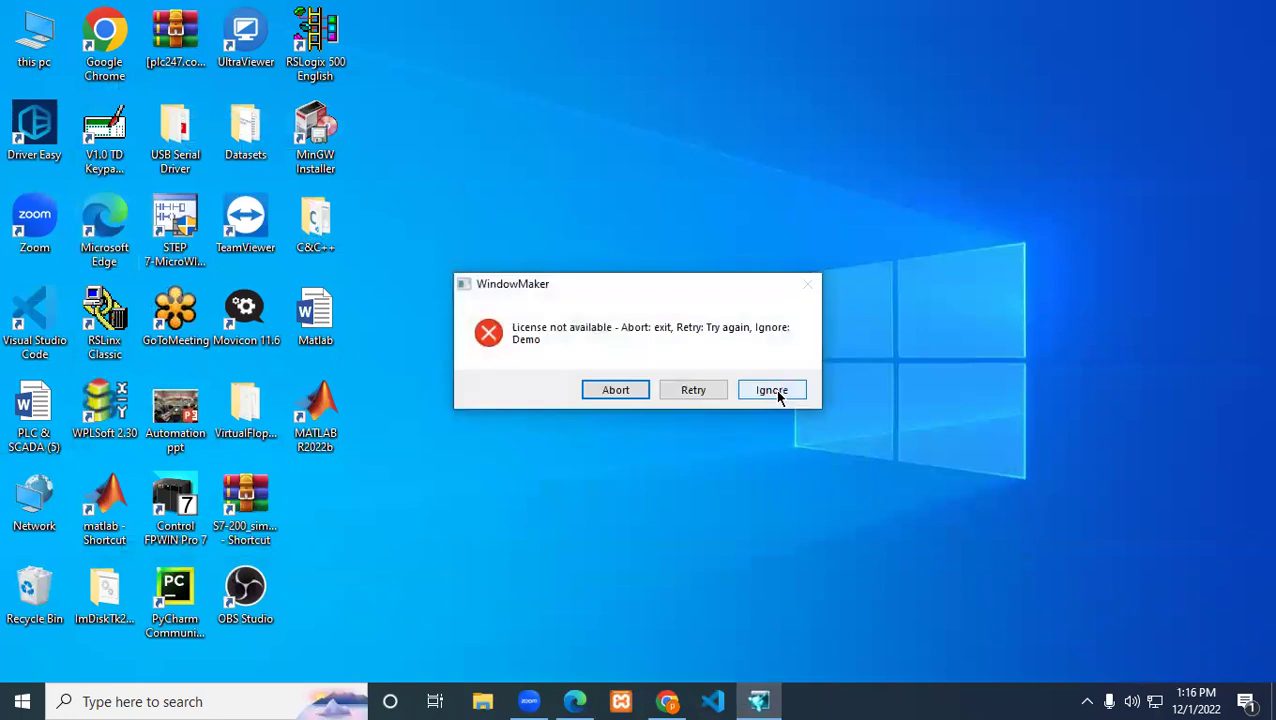
Continue without a licence in demo mode and open the window named a for editing.
click(772, 390)
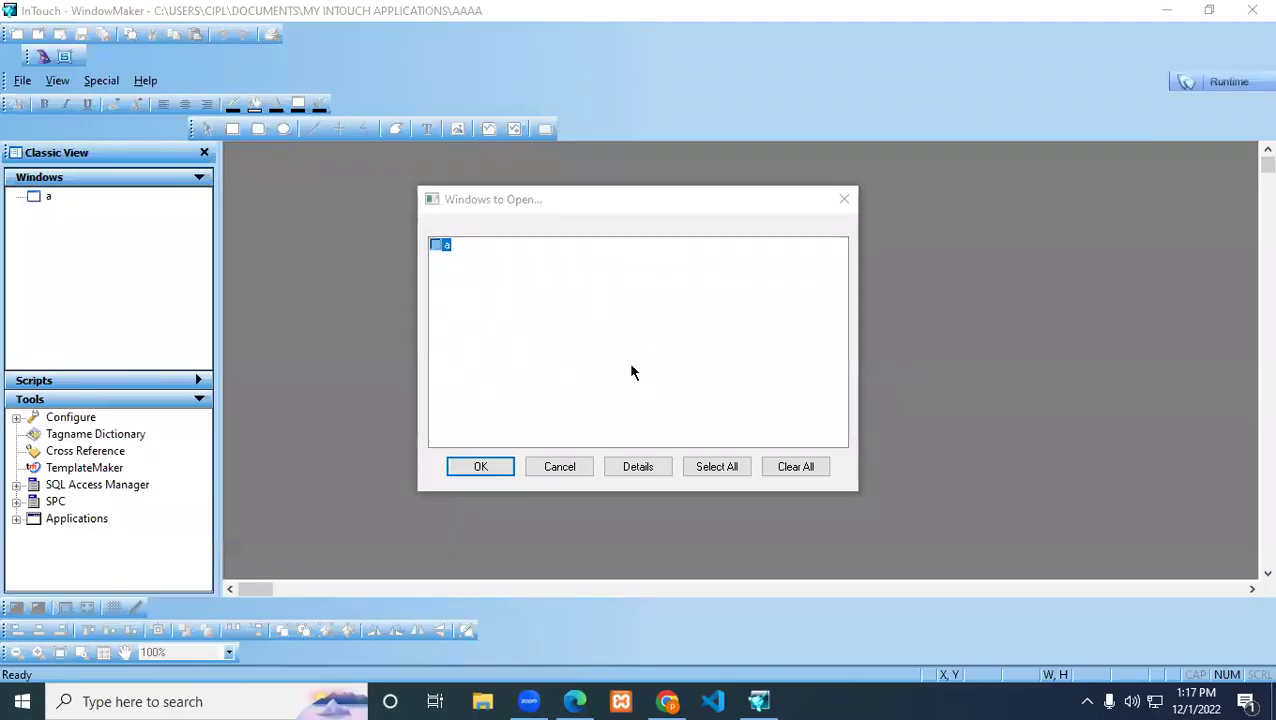
click(436, 246)
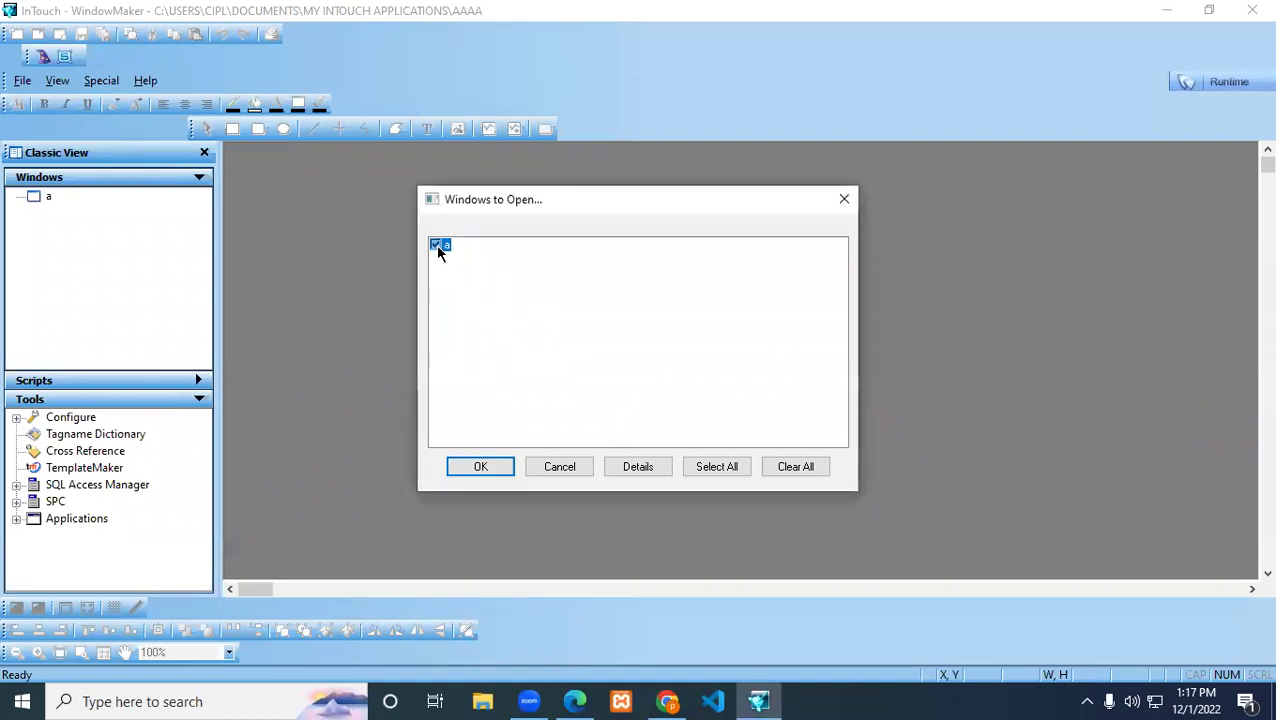
click(481, 467)
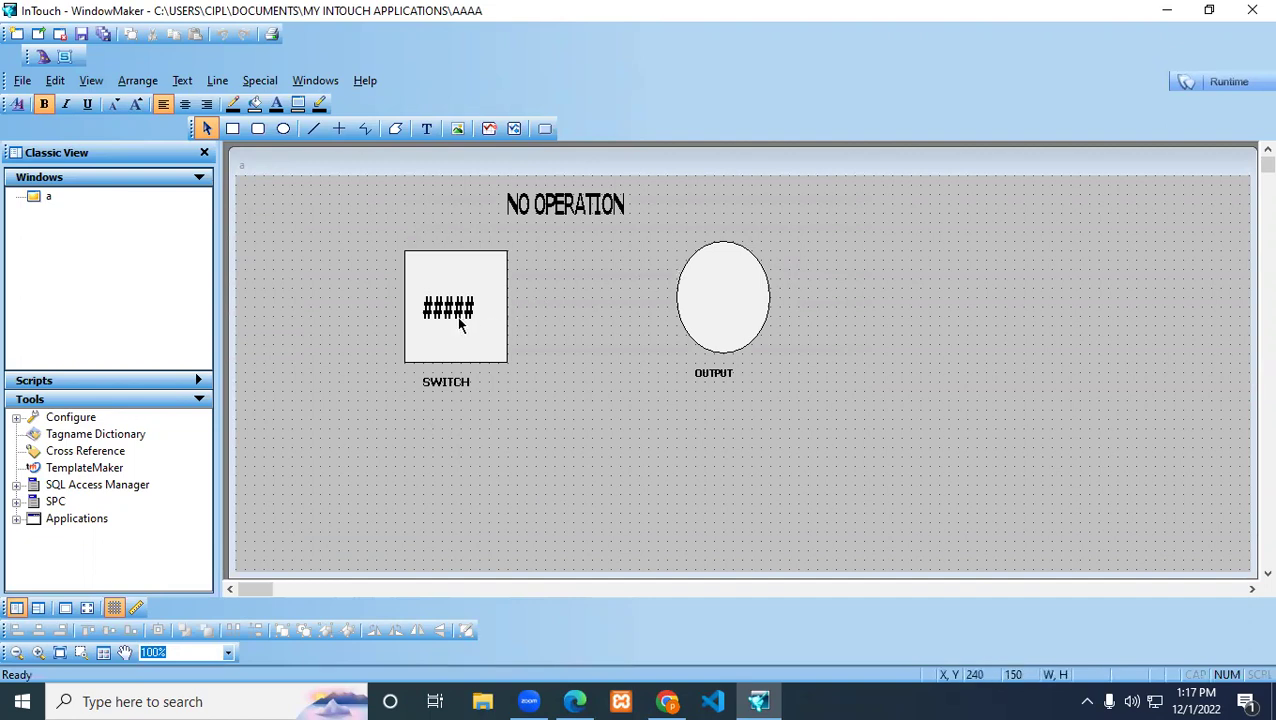
Delete the square switch with its ##### text and the output circle, keeping the SWITCH and OUTPUT labels.
drag(357, 234, 802, 372)
key(Delete)
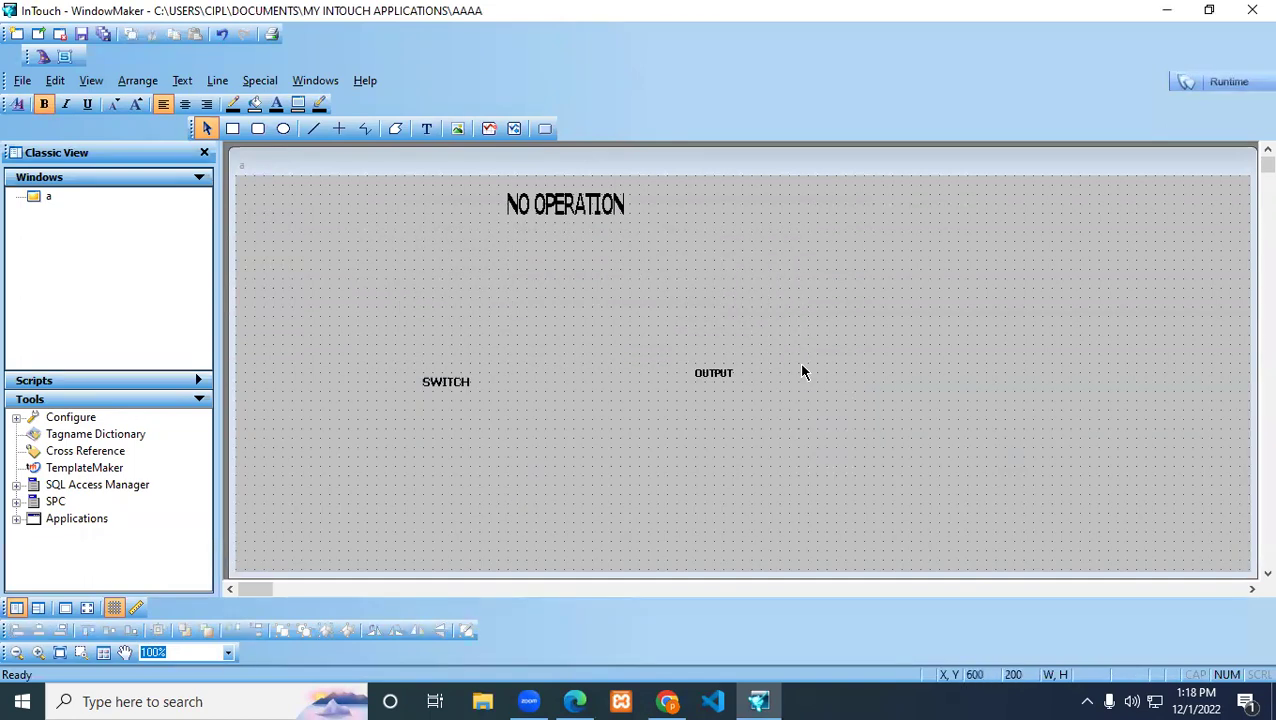
Place a Symbol Factory wizard object in the window, left of the NO OPERATION title, to open its symbol library.
click(43, 57)
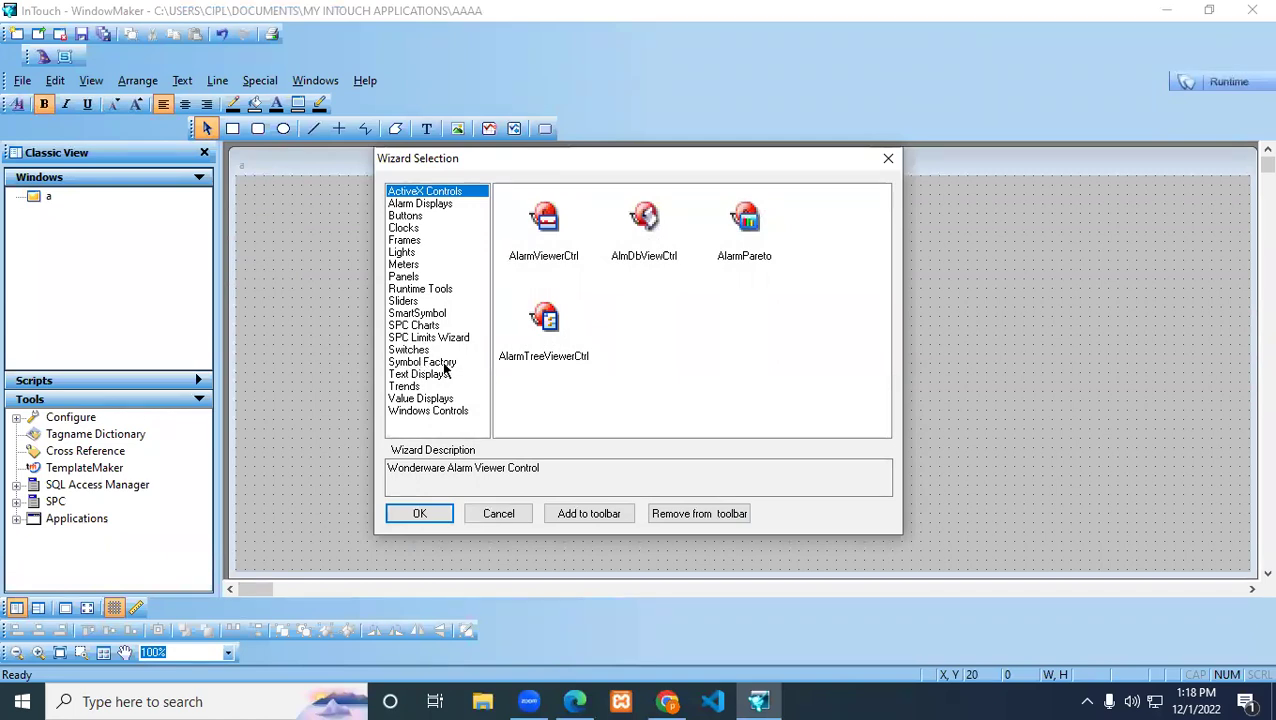
click(444, 364)
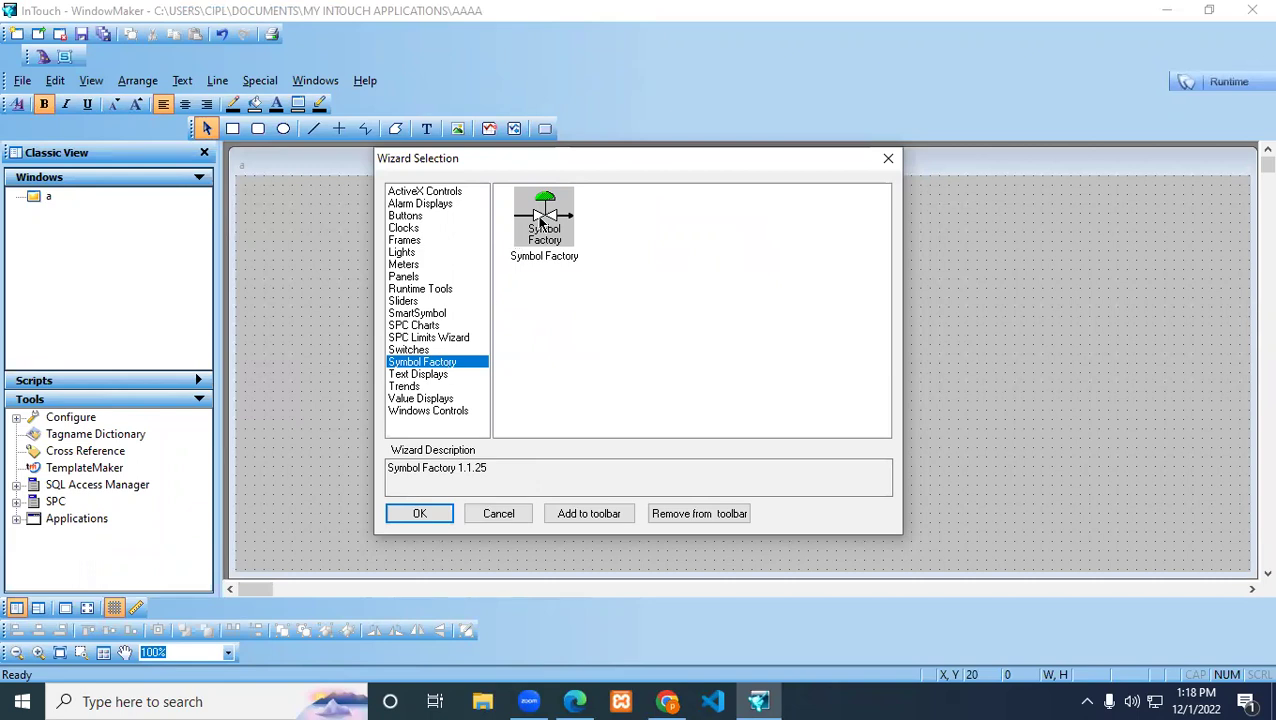
click(541, 222)
double_click(541, 222)
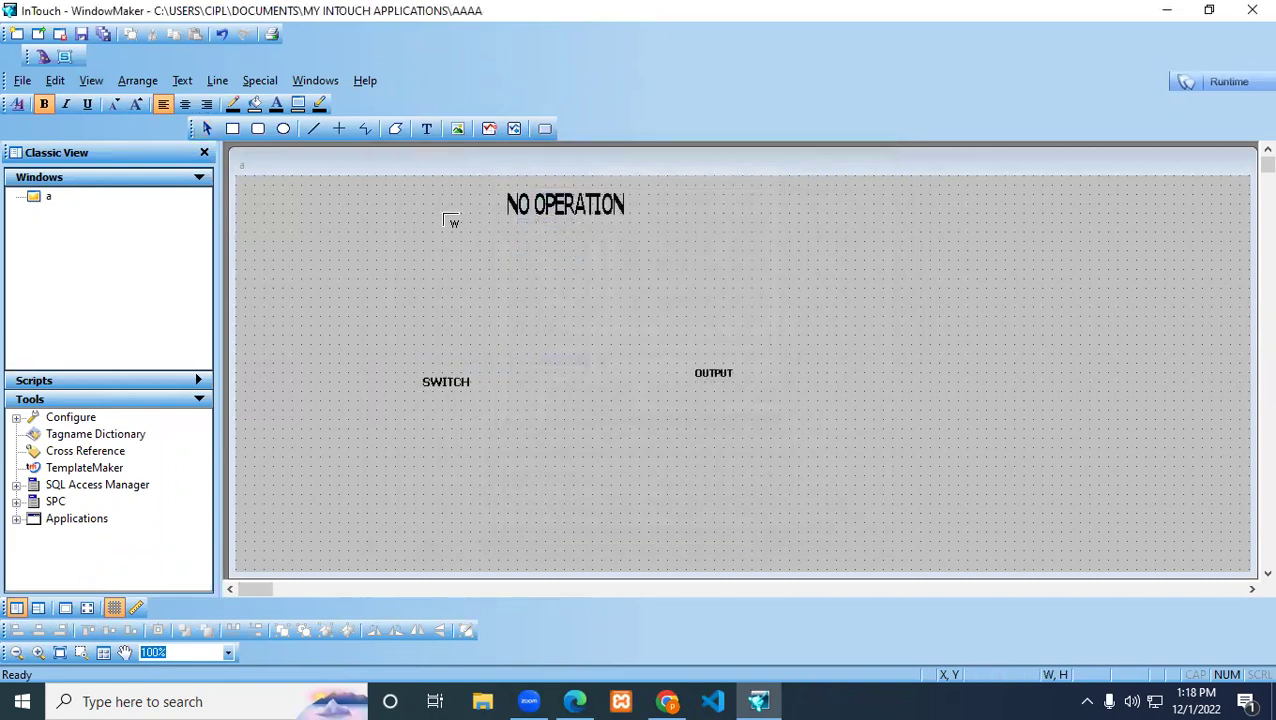
click(372, 194)
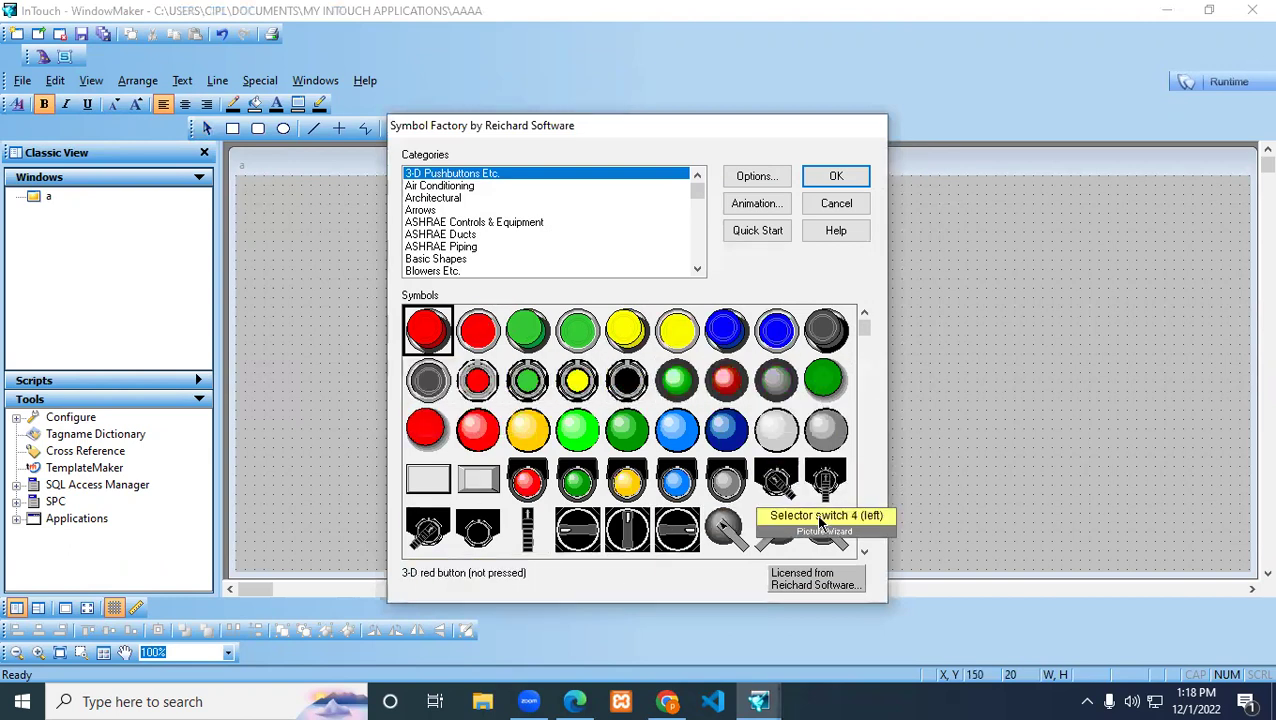
Examine the symbol categories from Air Conditioning through Icons and Bitmaps to see which symbols each offers.
click(697, 268)
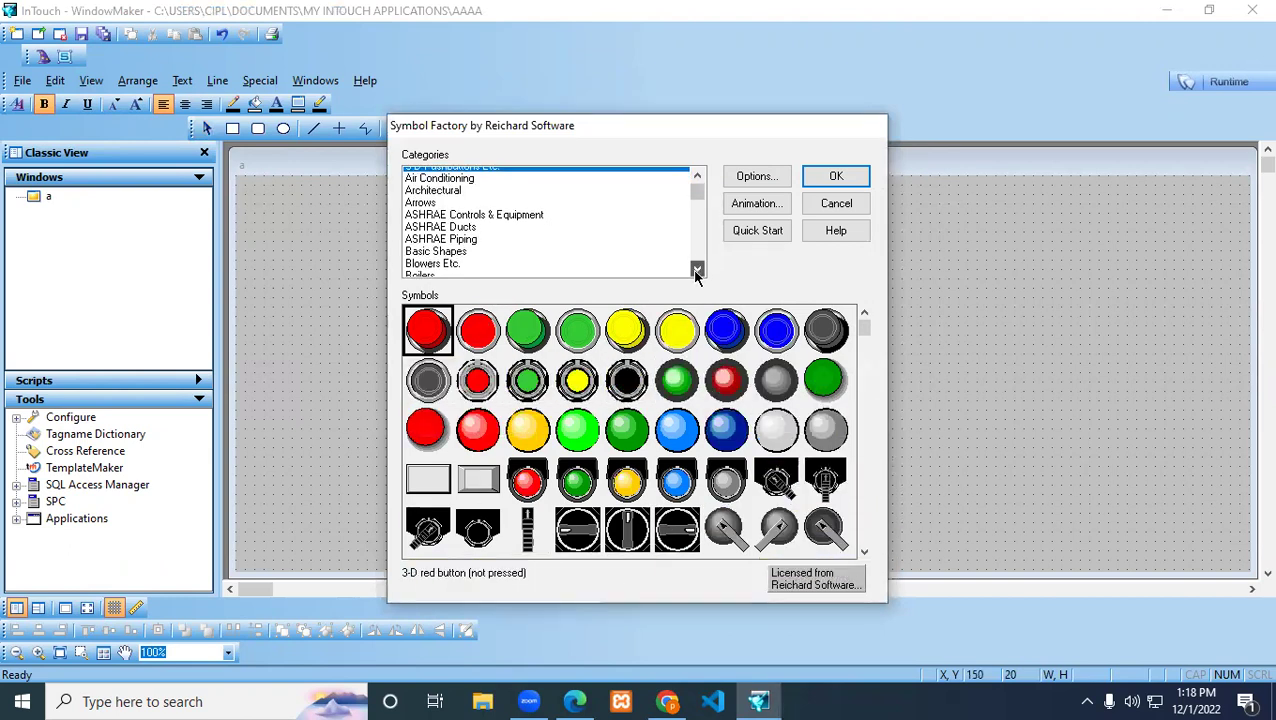
click(430, 175)
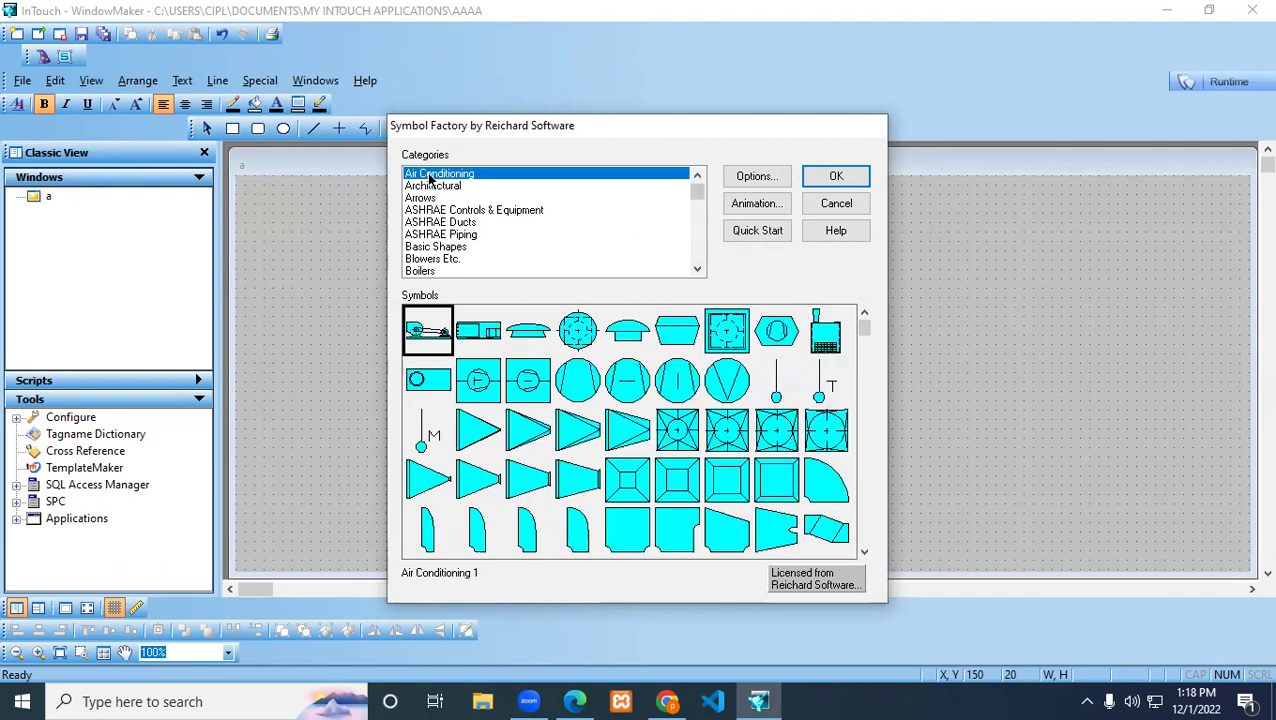
key(Down)
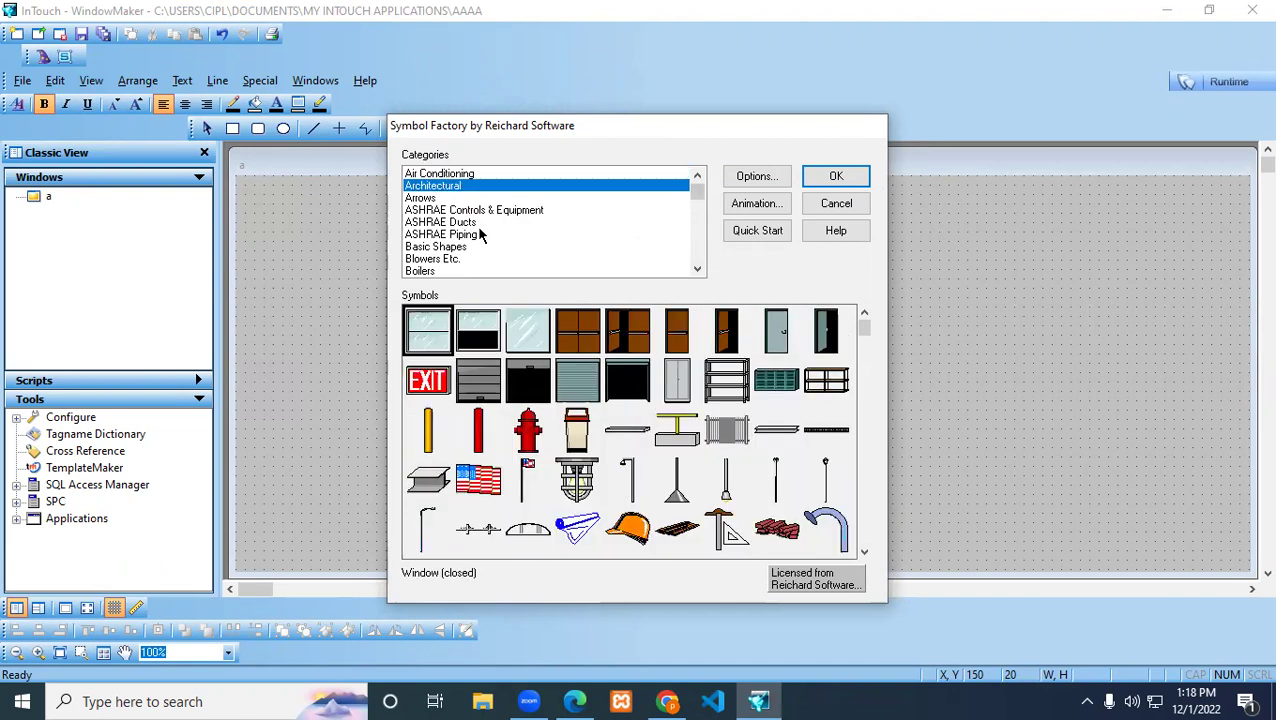
key(Down)
key(Down)
key(Down)
key(Down)
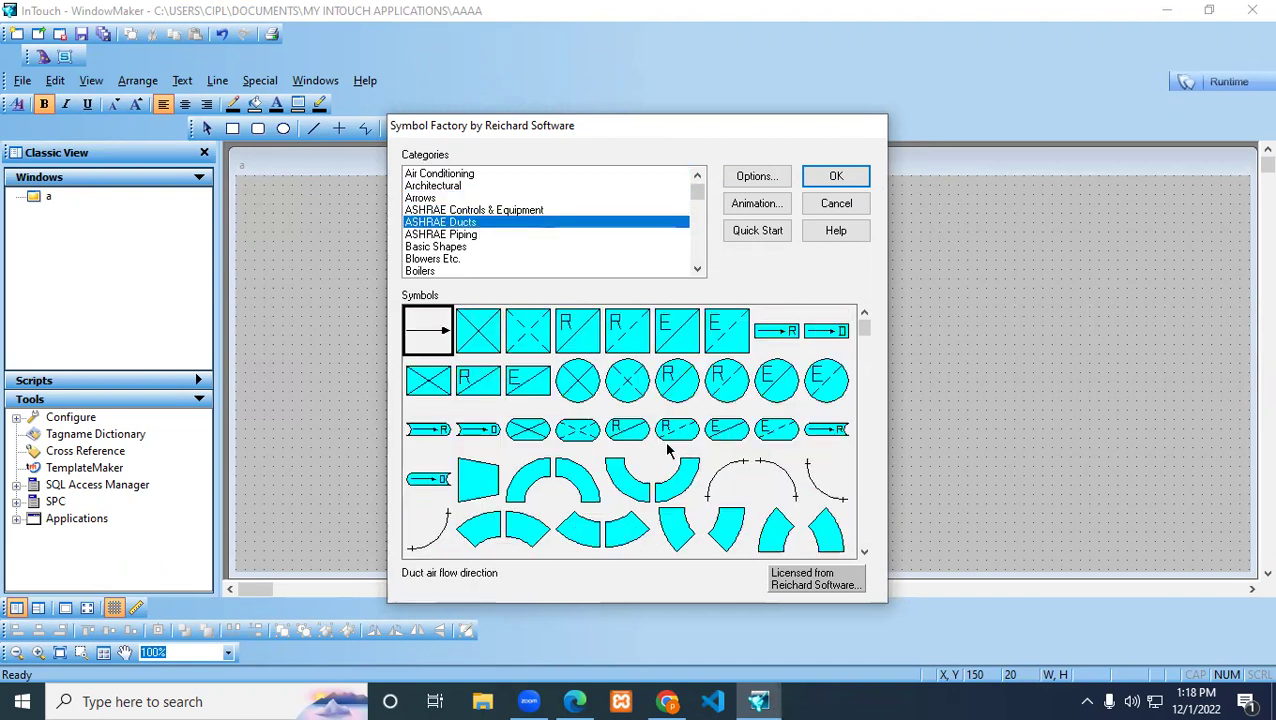
key(Down)
key(Down)
key(Down)
key(Down)
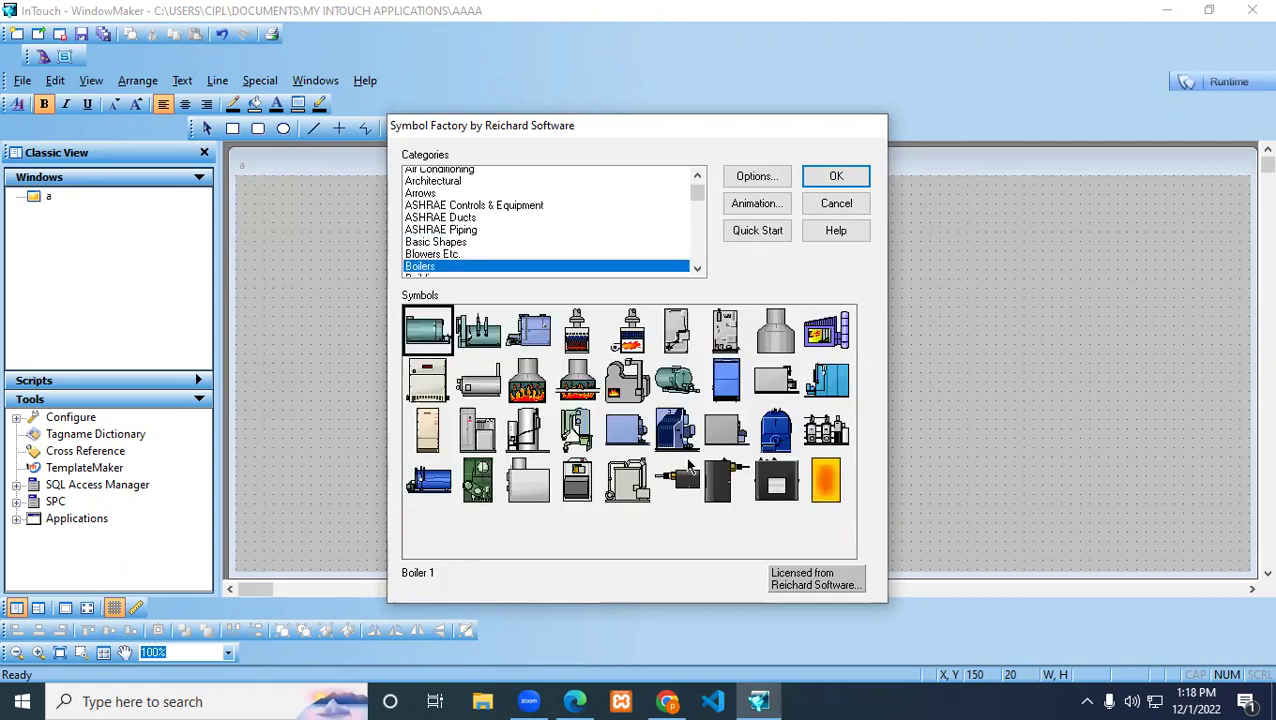
key(Down)
key(Down)
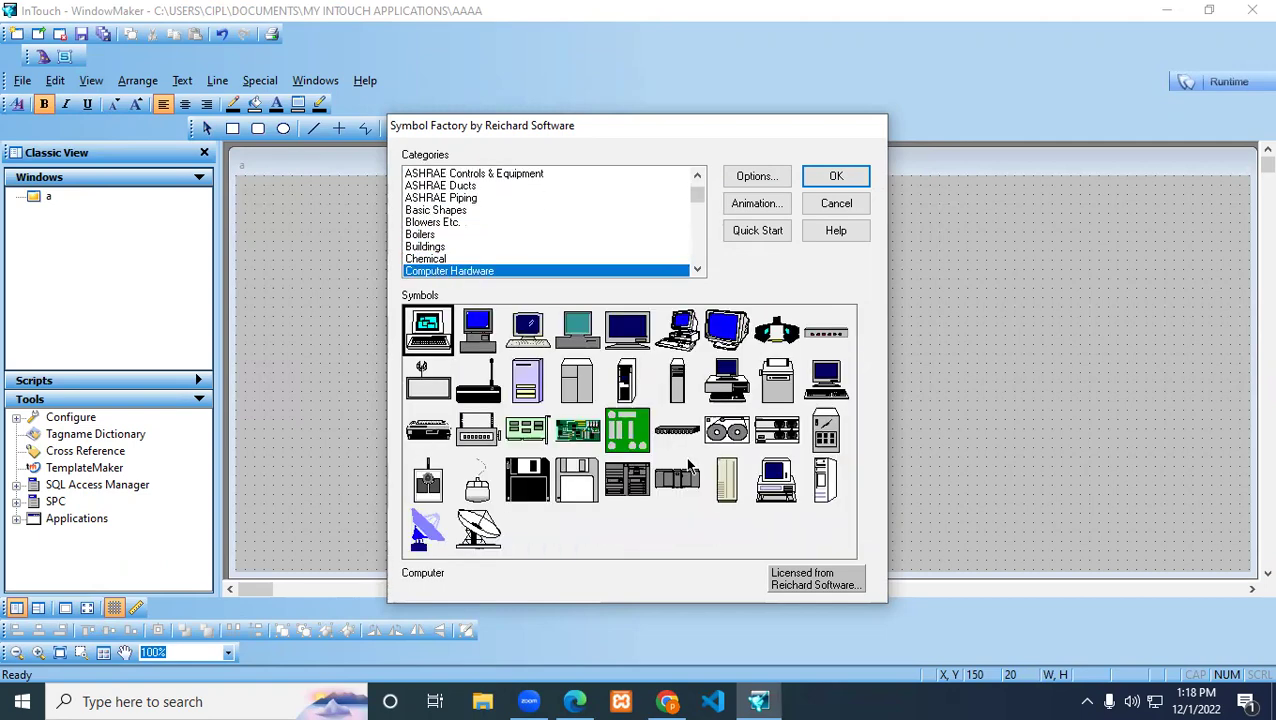
key(Down)
key(Down)
key(Down)
key(Down)
key(Down)
key(Down)
key(Down)
key(Down)
key(Down)
key(Down)
key(Down)
key(Down)
key(Down)
key(Down)
key(Down)
key(Down)
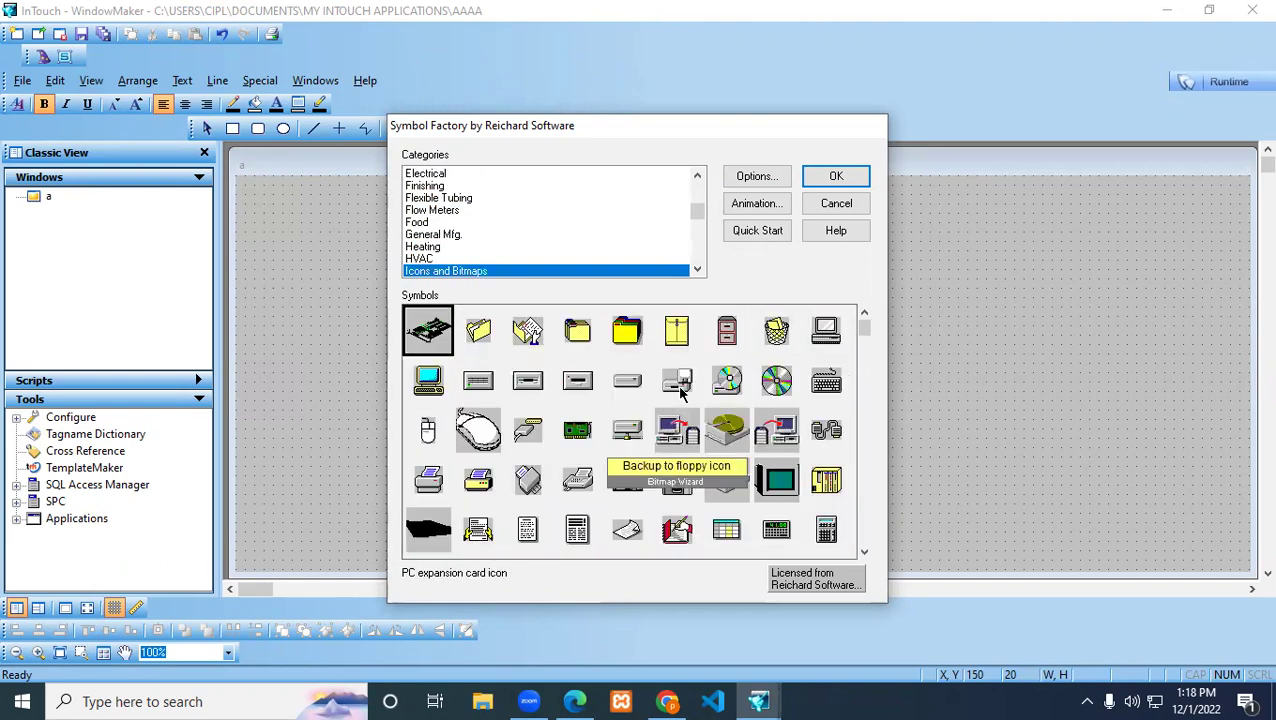
drag(697, 212, 697, 190)
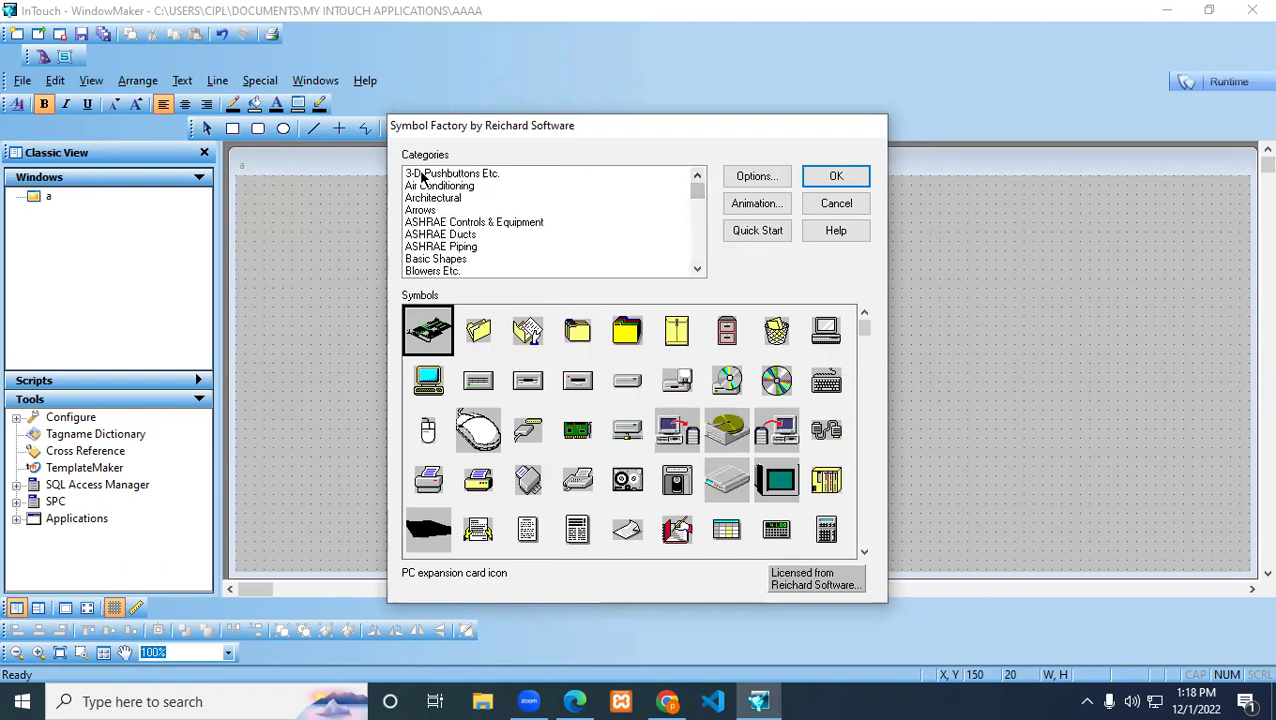
Insert the unpressed 3-D green button from 3-D Pushbuttons Etc. and position it at X 80, Y 80.
click(423, 175)
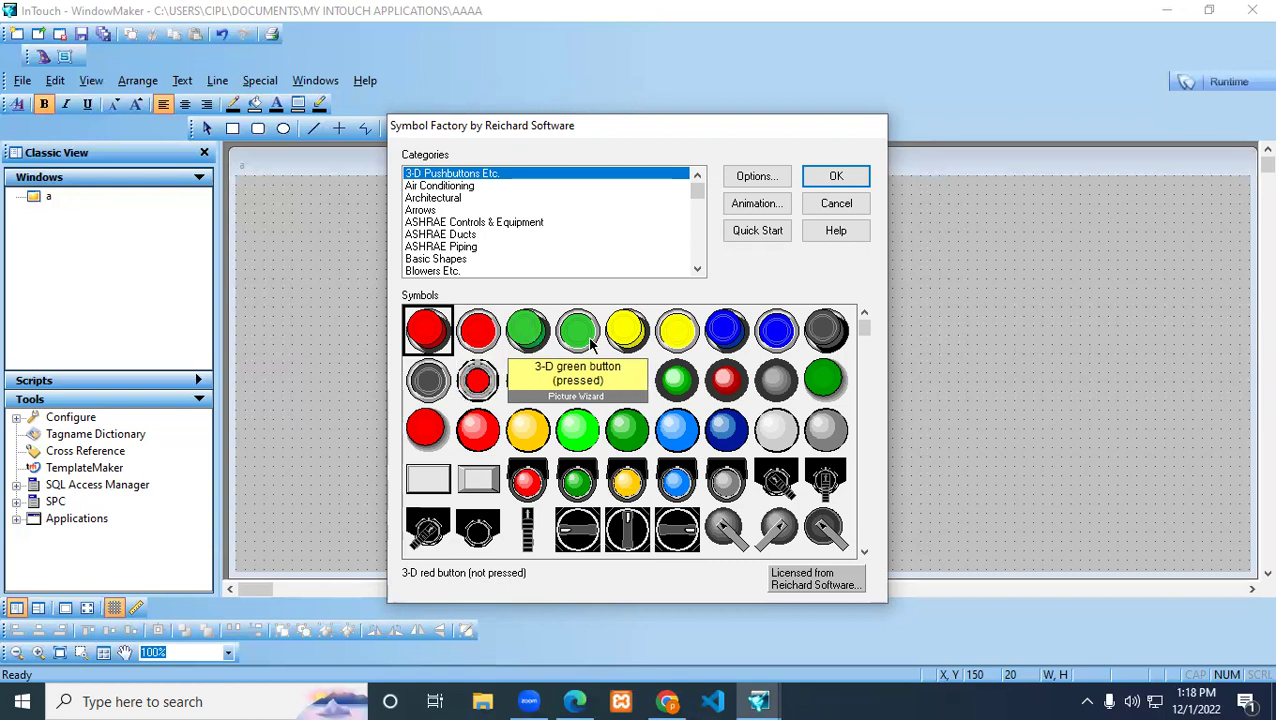
click(537, 336)
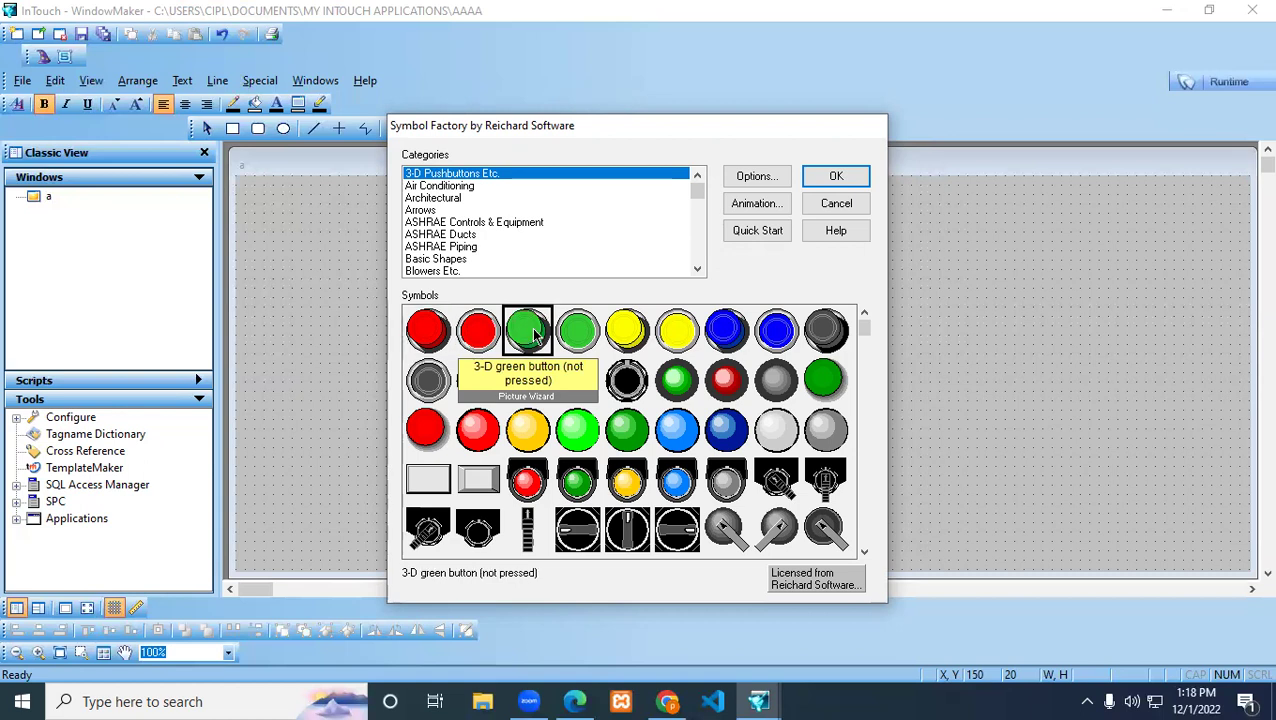
double_click(537, 336)
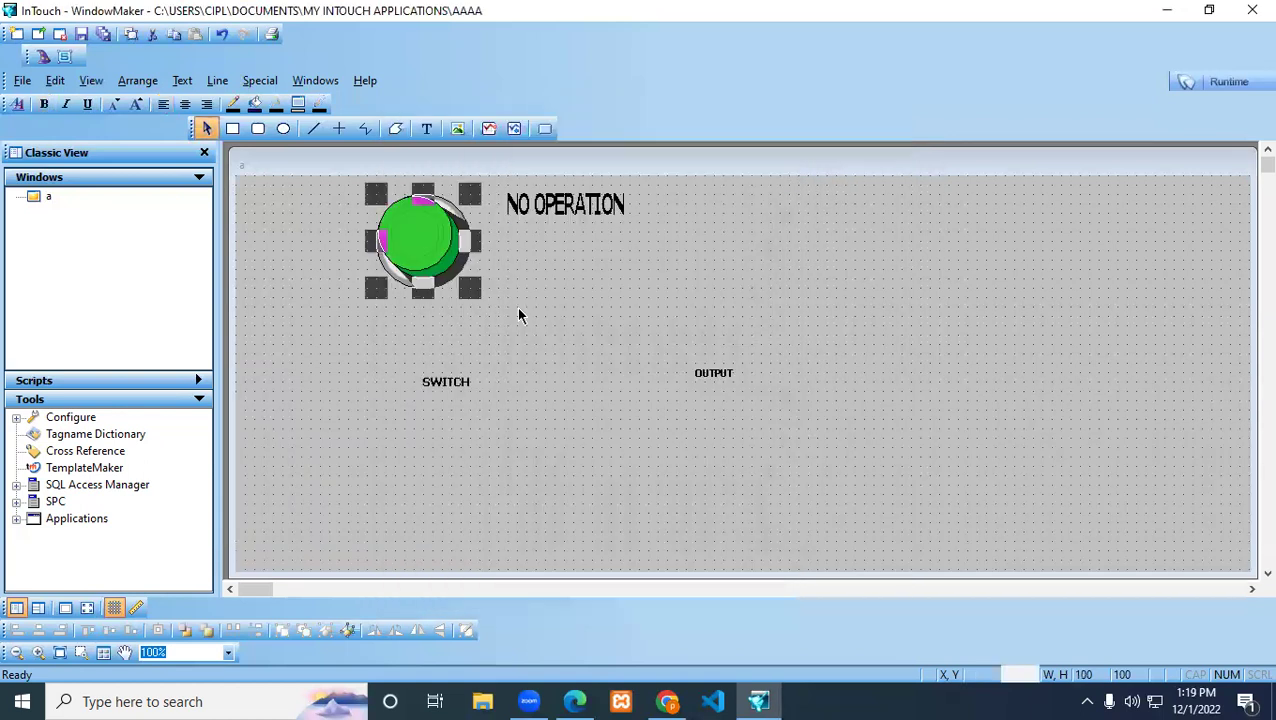
drag(424, 245, 358, 293)
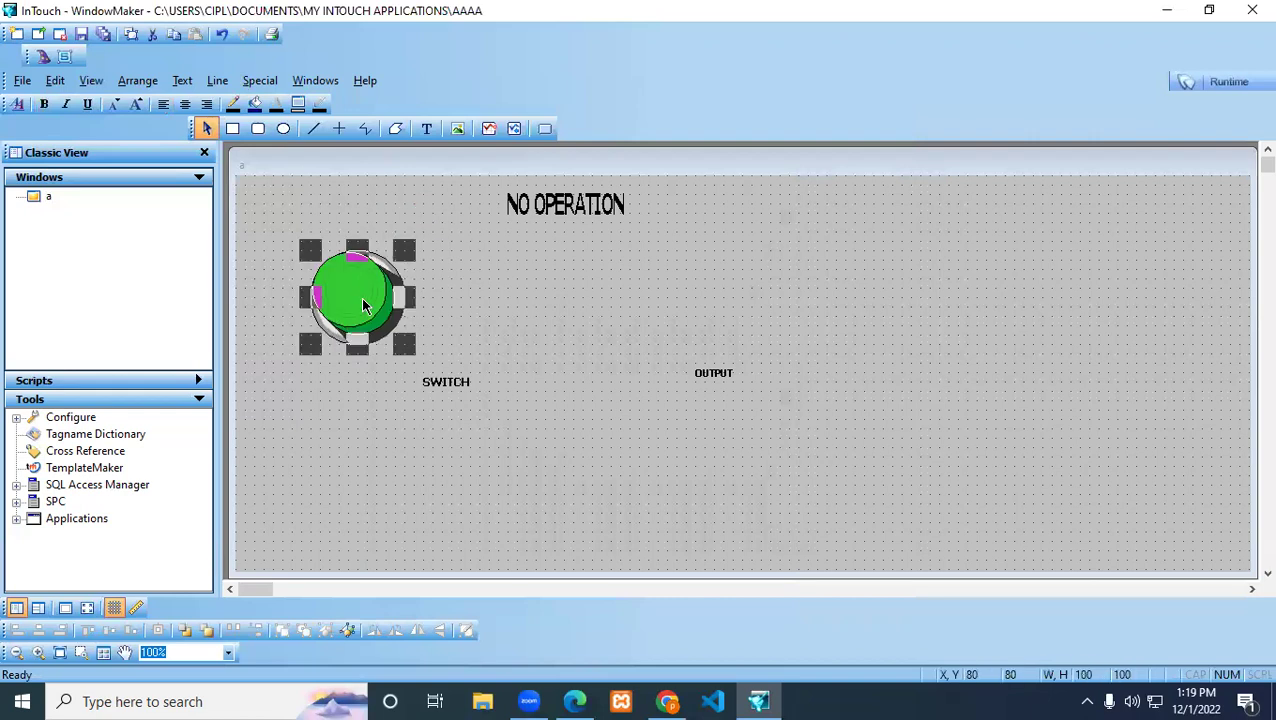
Add the pressed 3-D green button from Symbol Factory beside the unpressed one at X 200, Y 80.
click(45, 58)
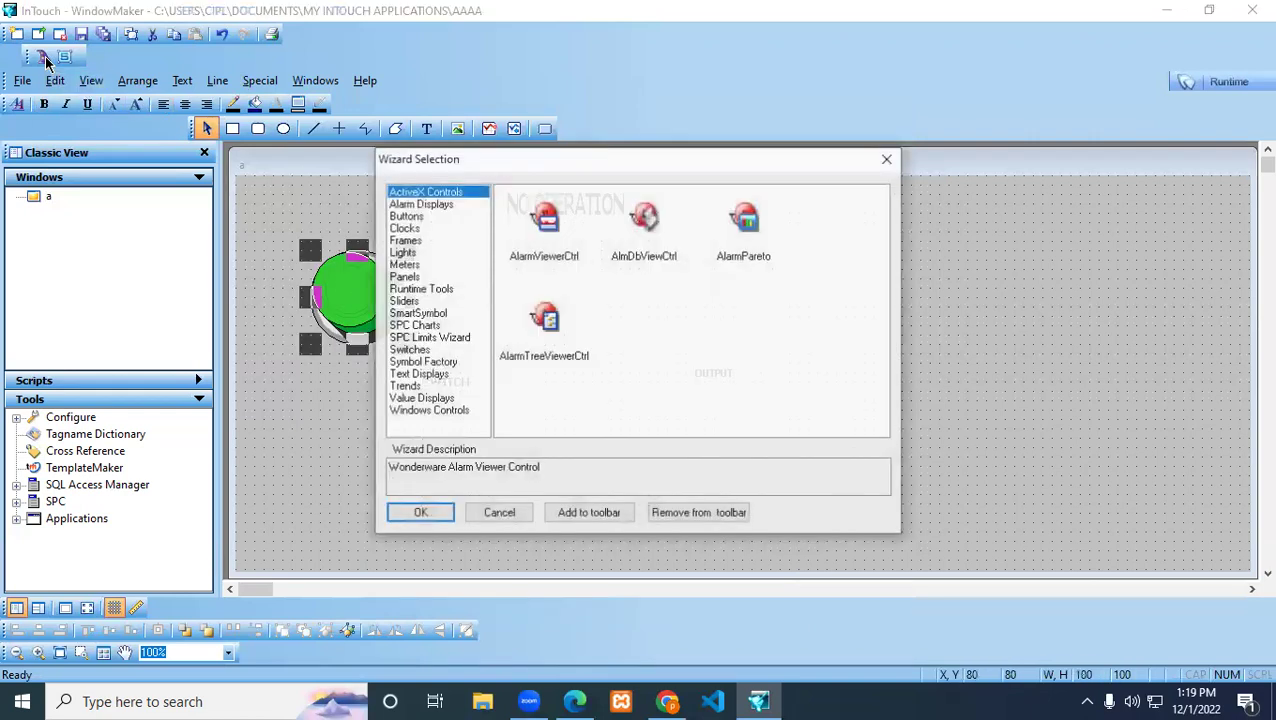
click(424, 362)
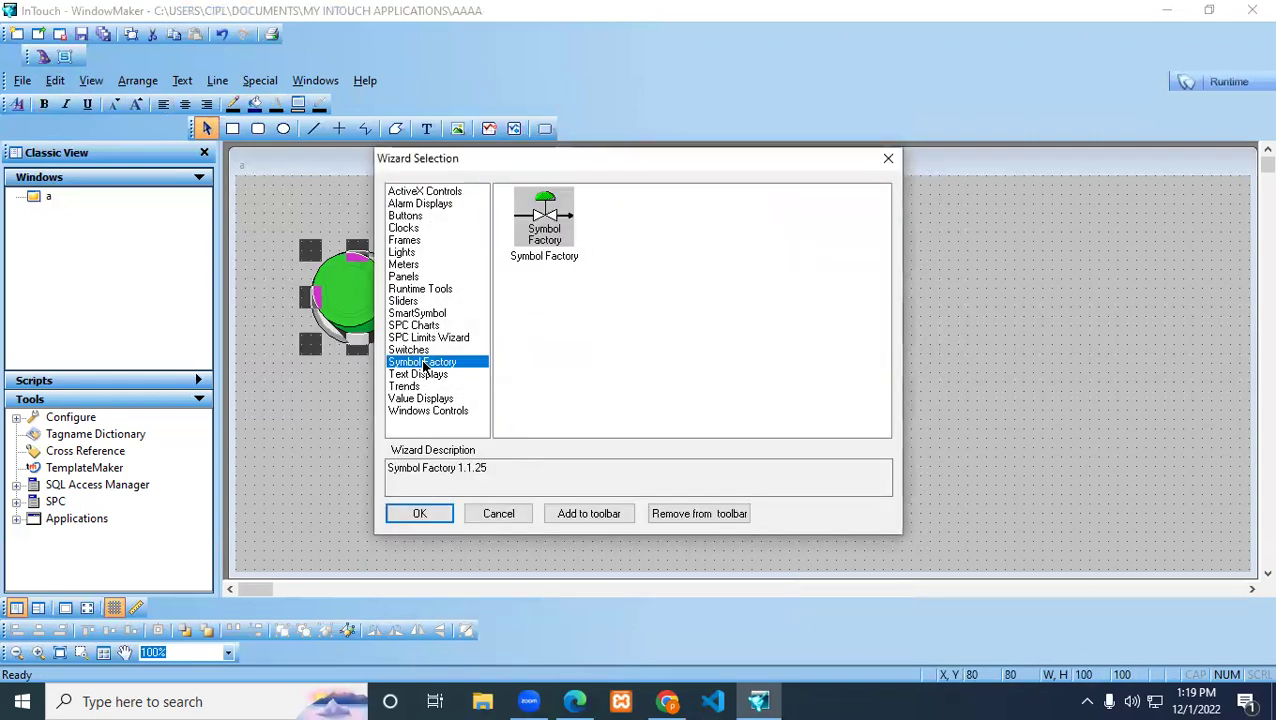
double_click(544, 220)
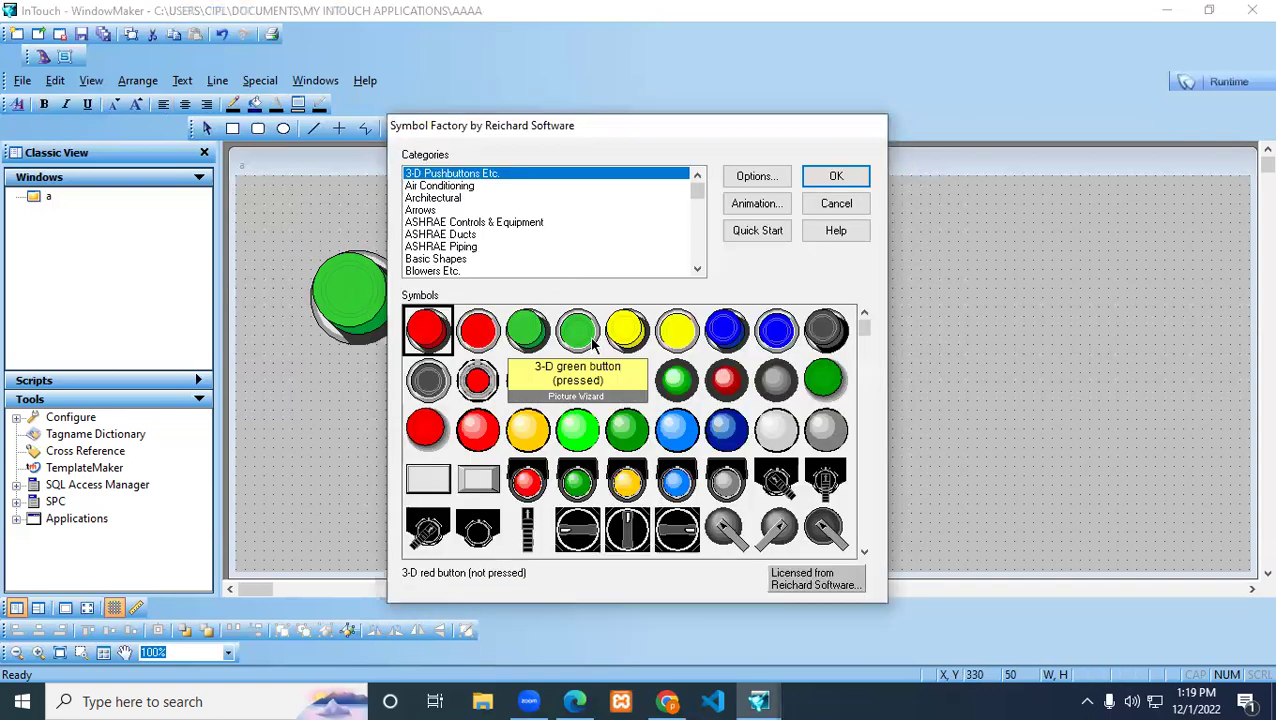
double_click(578, 337)
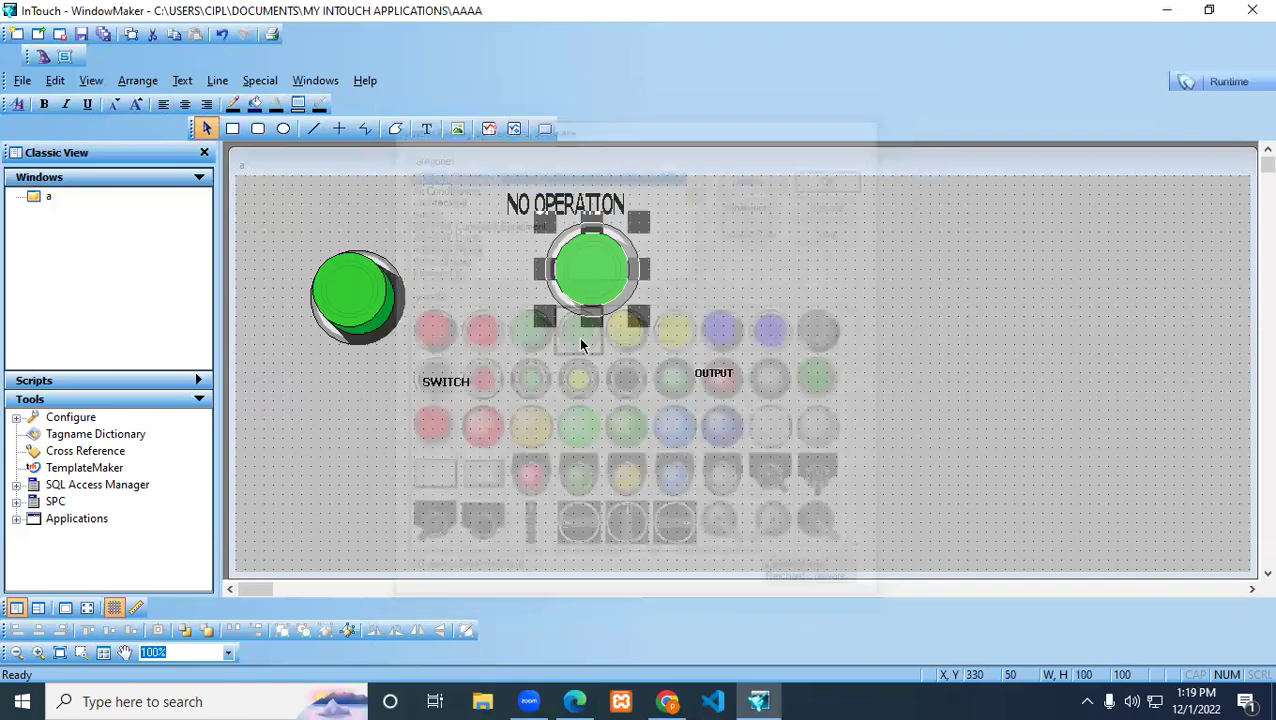
drag(583, 278, 464, 305)
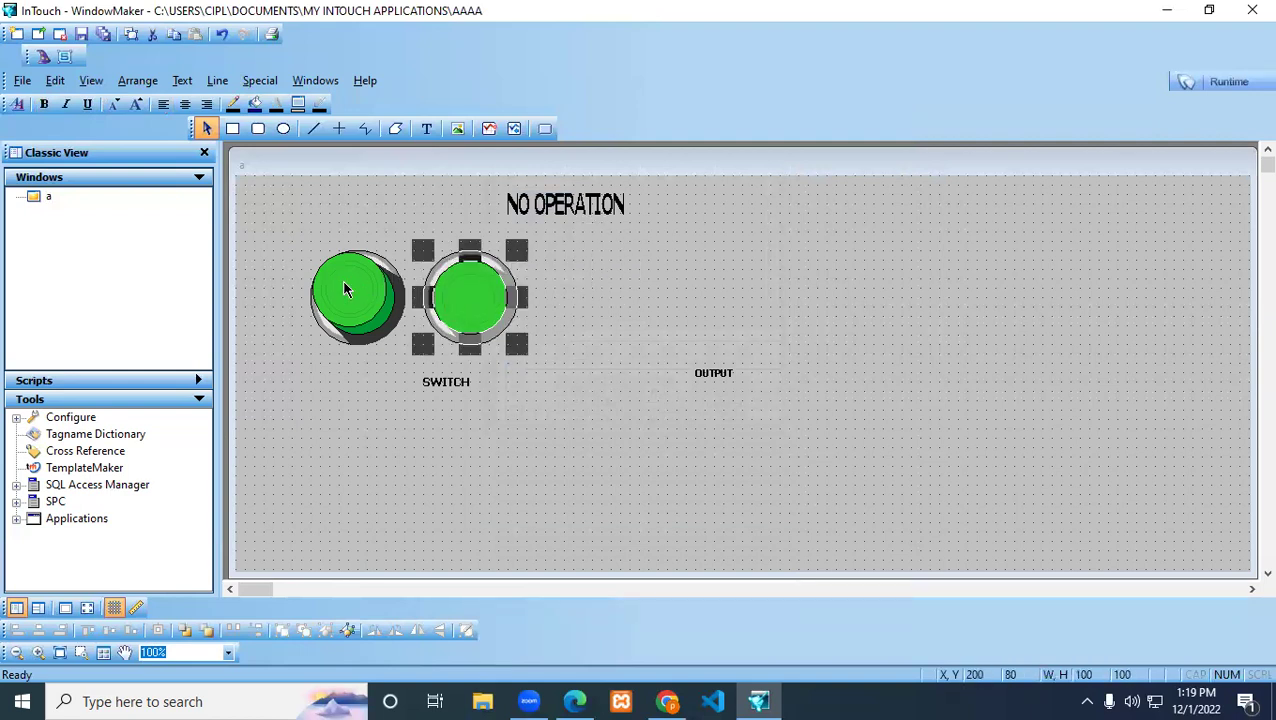
Insert the red E-stop symbol from Symbol Factory on the output side and move the OUTPUT label directly beneath it.
click(43, 56)
click(421, 362)
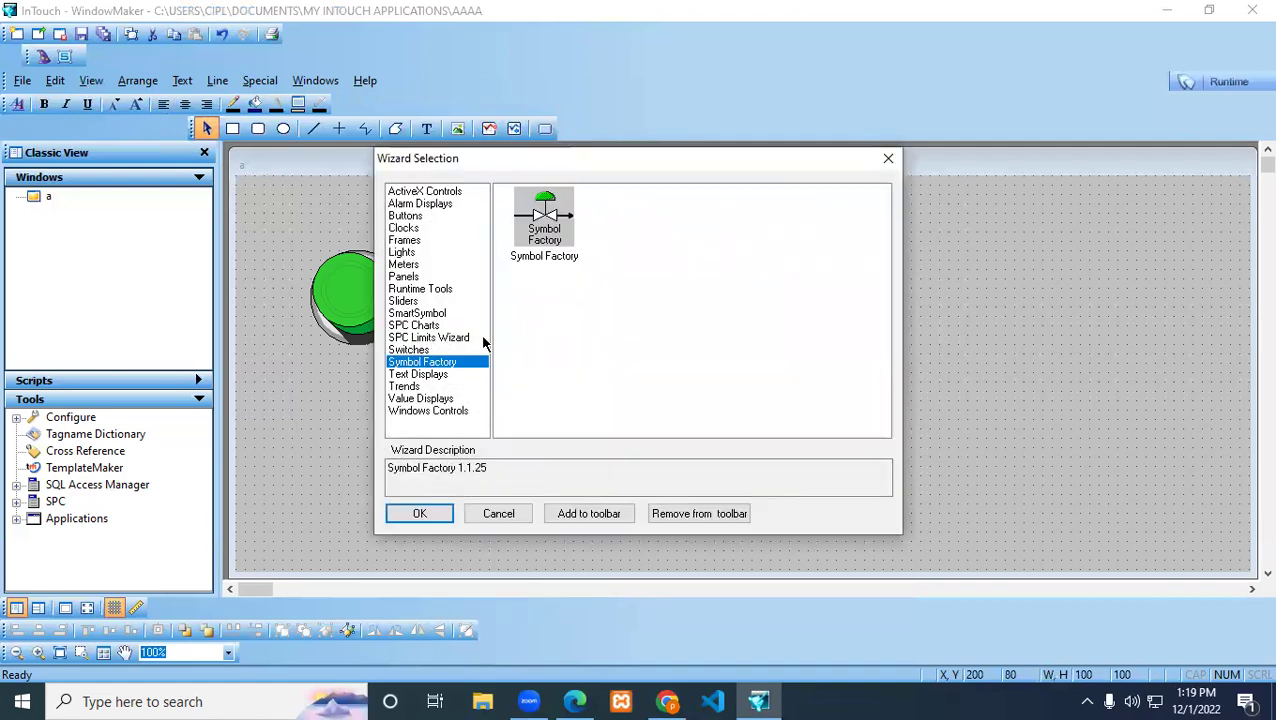
double_click(535, 215)
click(671, 279)
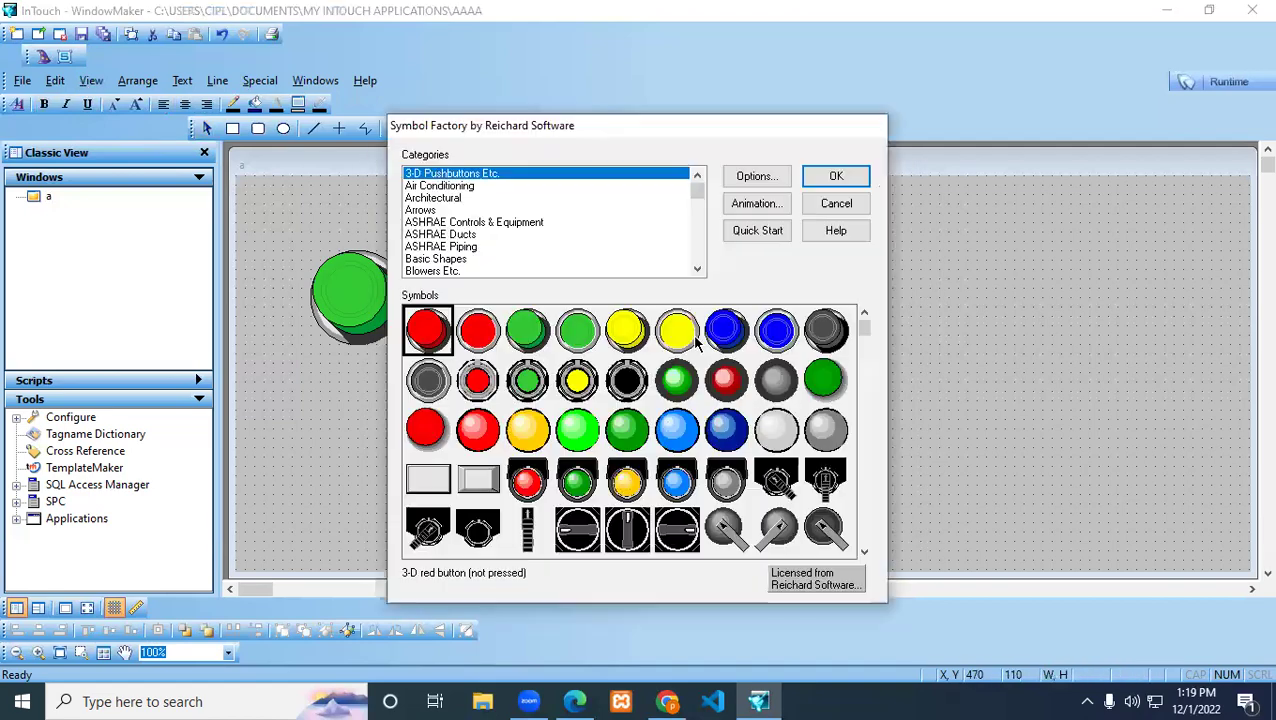
double_click(426, 430)
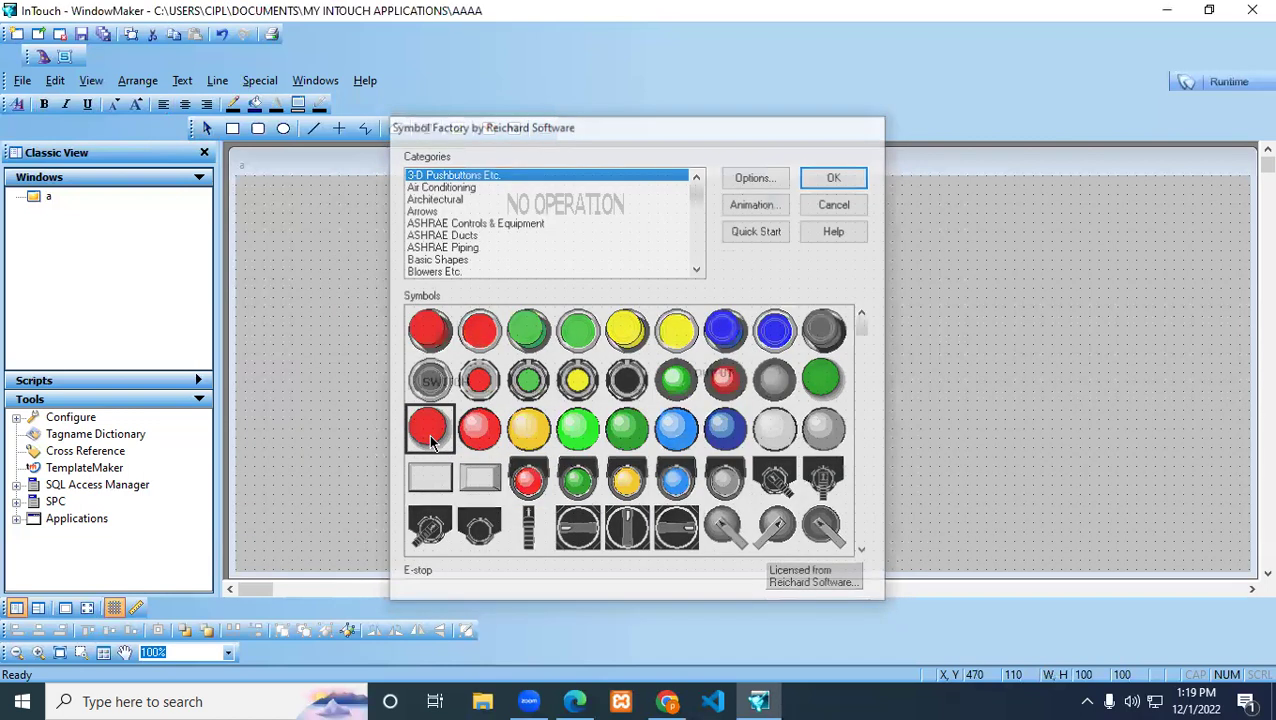
drag(716, 321, 775, 316)
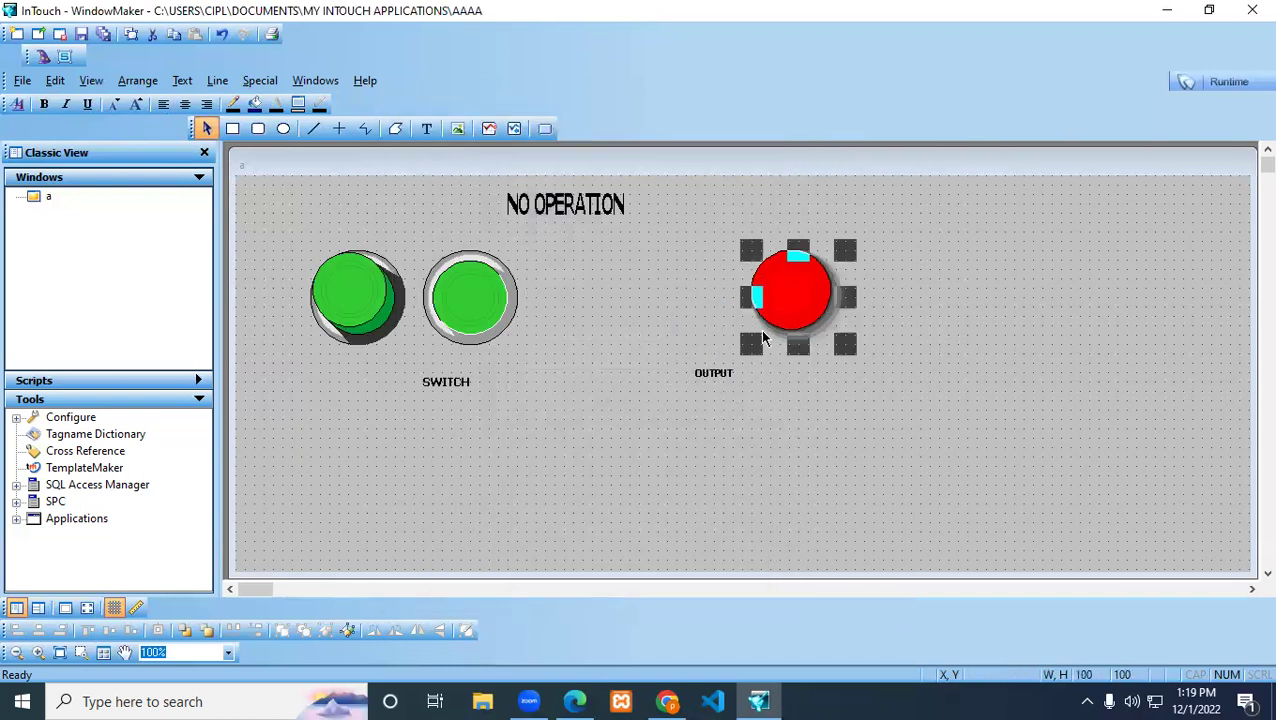
drag(705, 376, 780, 373)
click(740, 416)
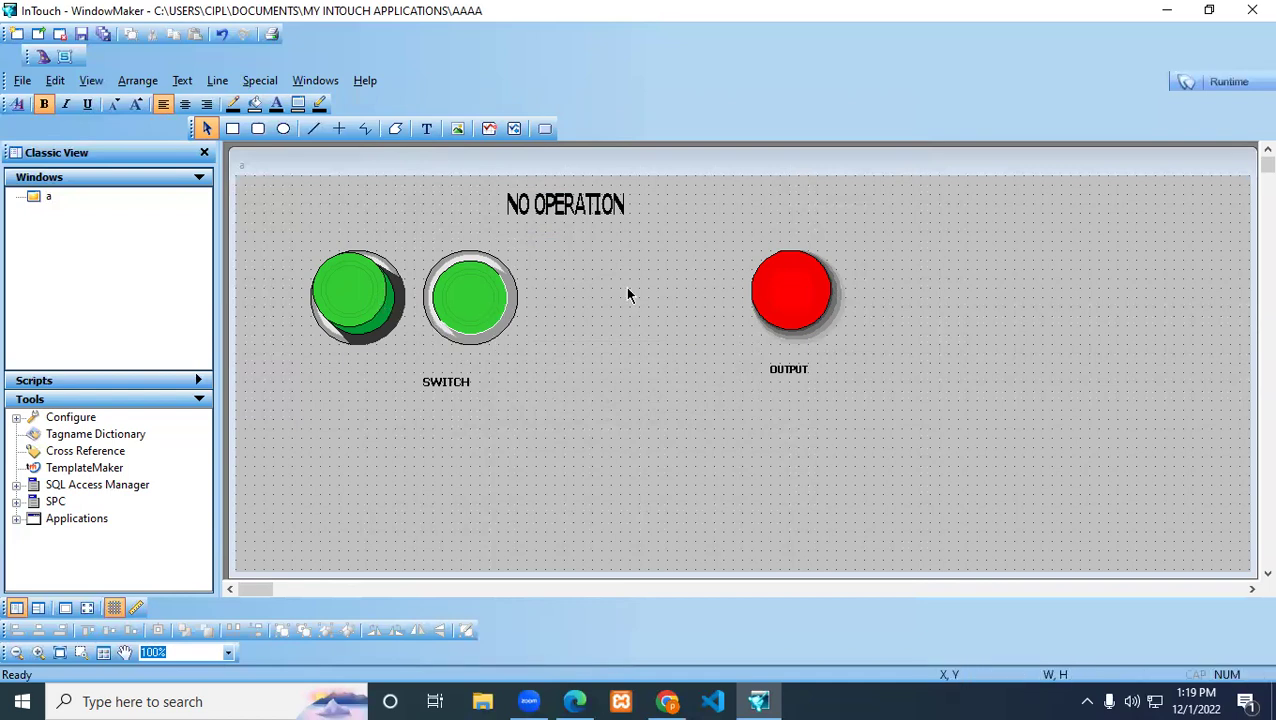
click(371, 308)
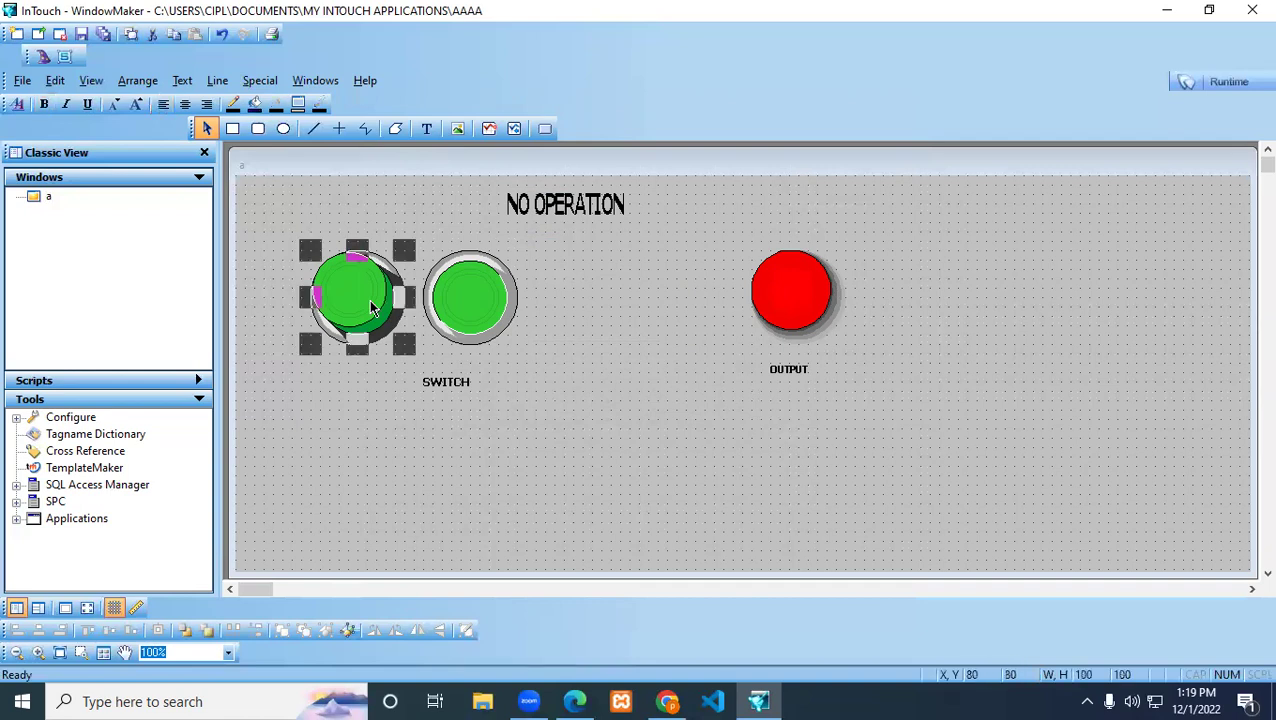
double_click(371, 308)
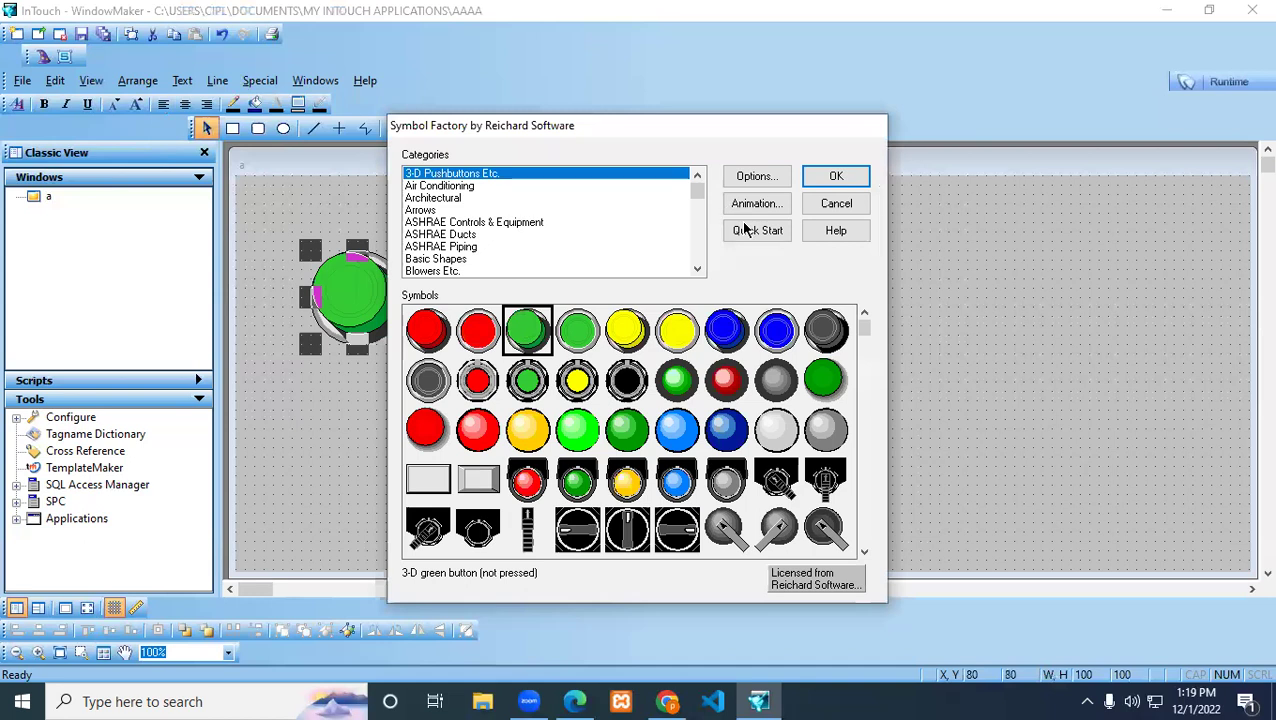
click(836, 203)
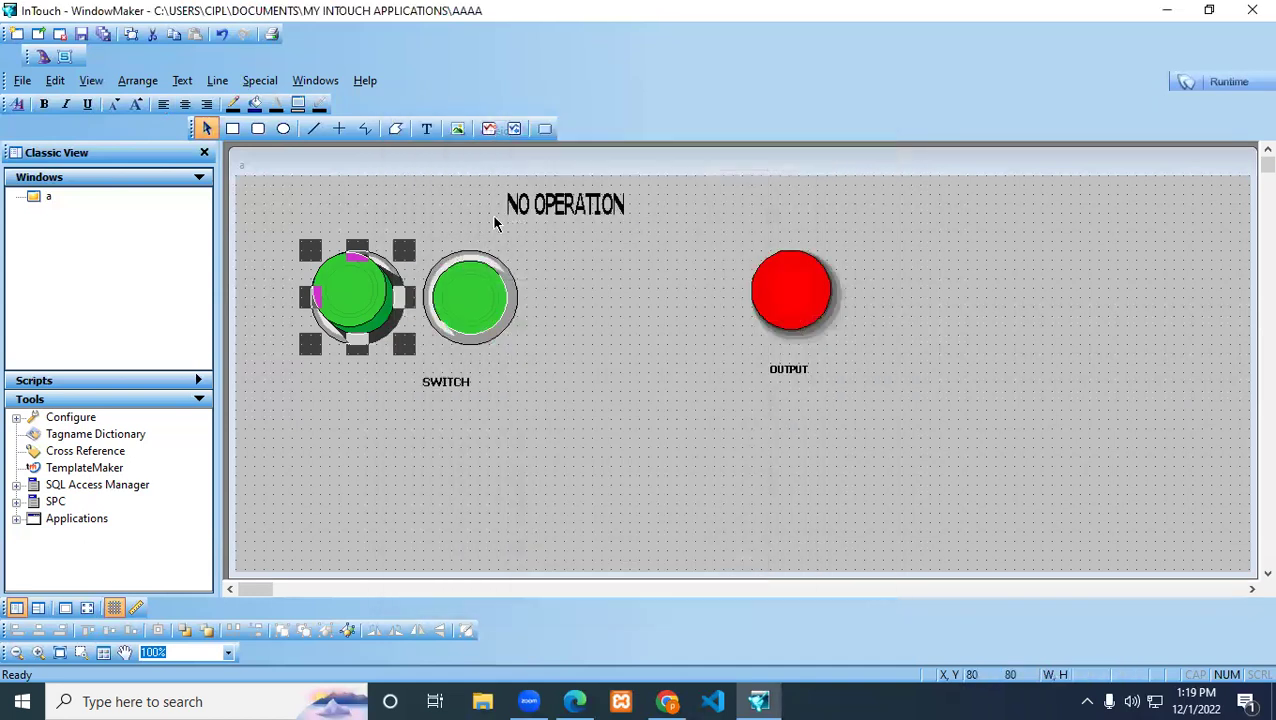
Break the cells of the unpressed green button, the pressed green button and the red output symbol.
right_click(372, 296)
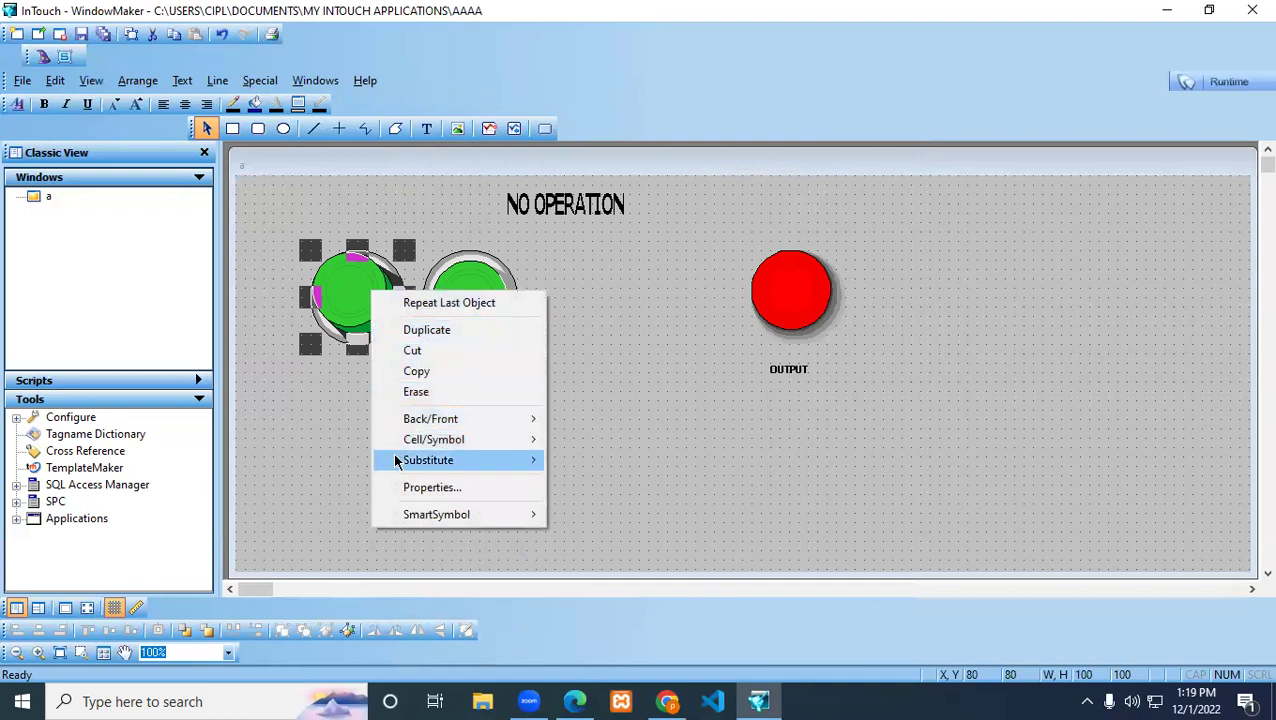
mouse_move(531, 452)
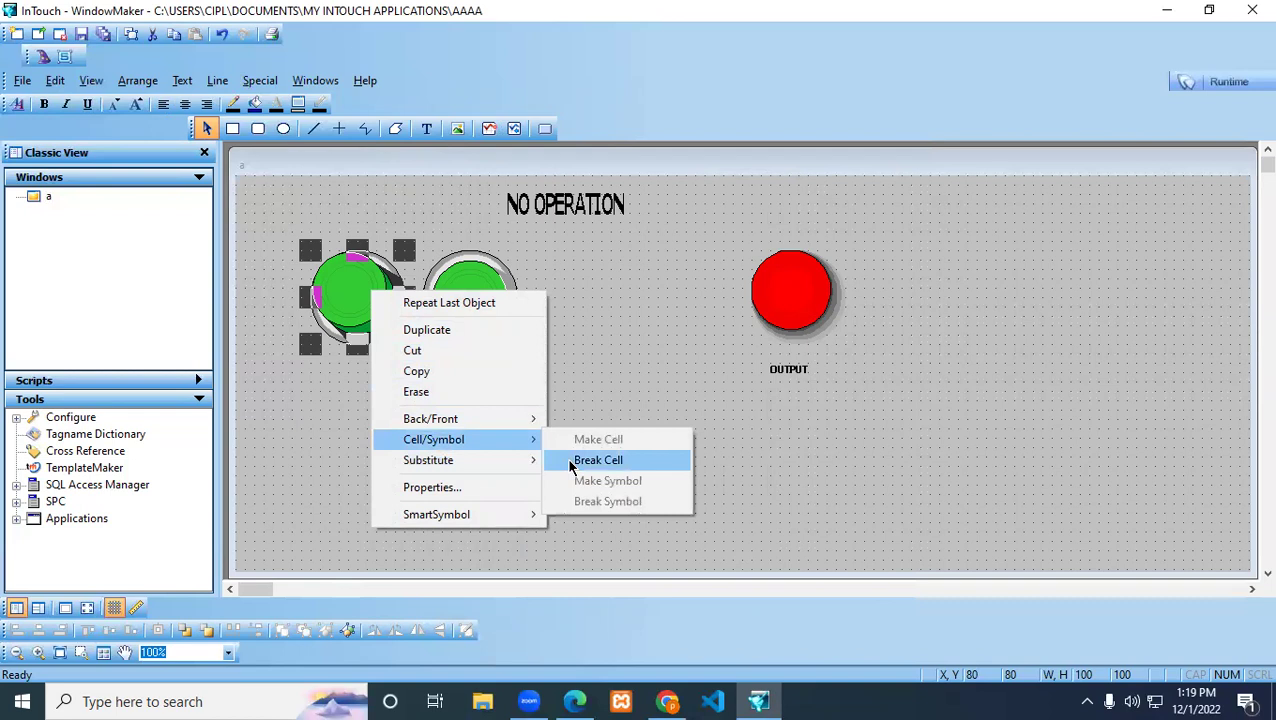
click(597, 460)
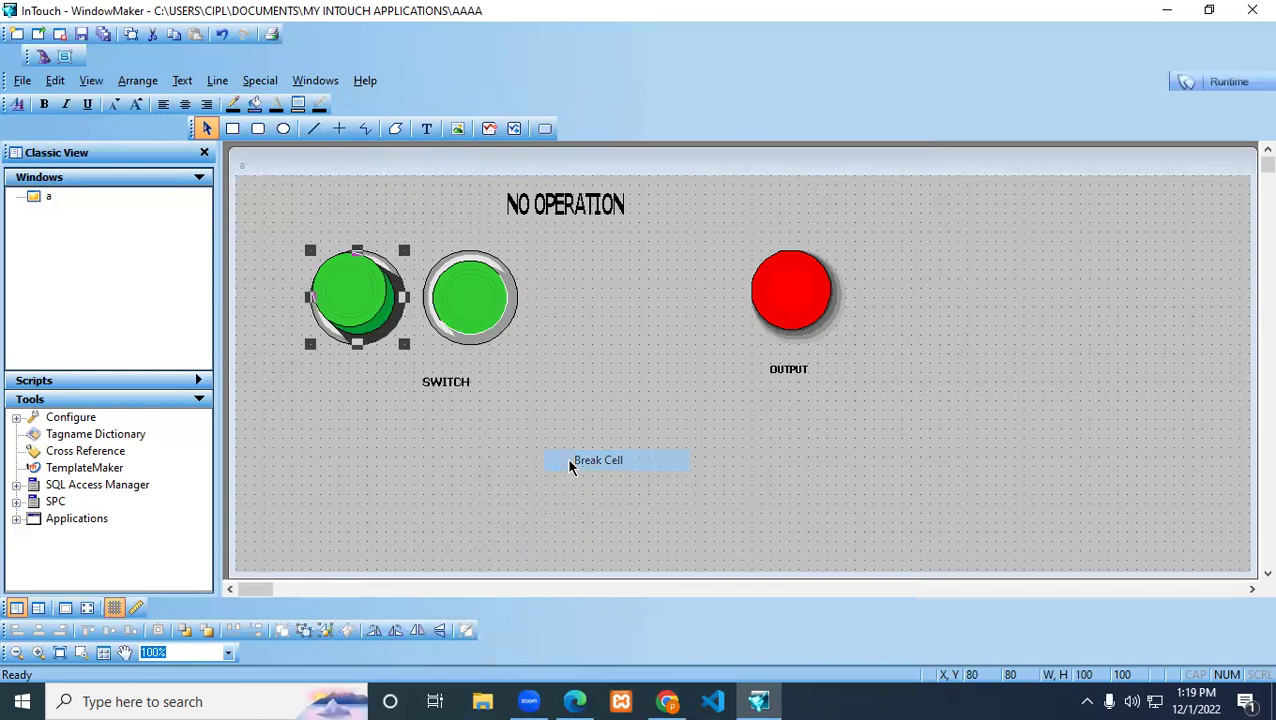
click(485, 300)
right_click(485, 300)
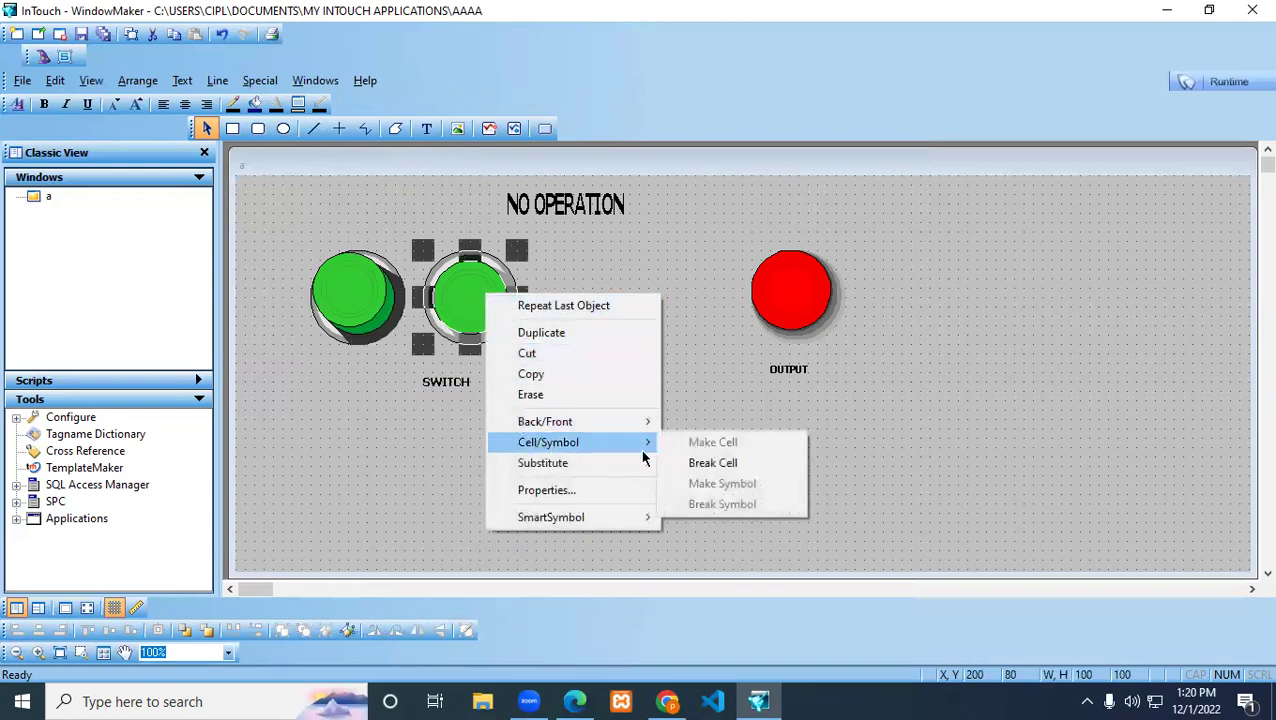
click(700, 463)
right_click(801, 305)
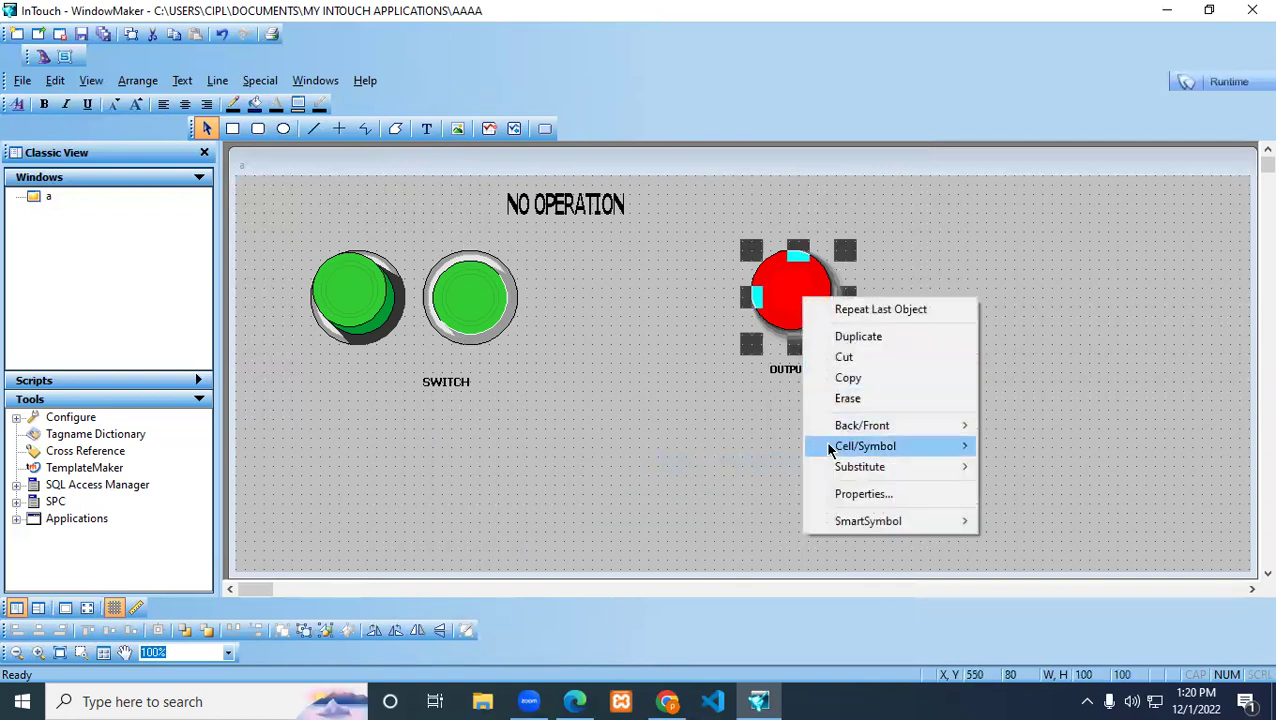
mouse_move(838, 447)
click(1008, 469)
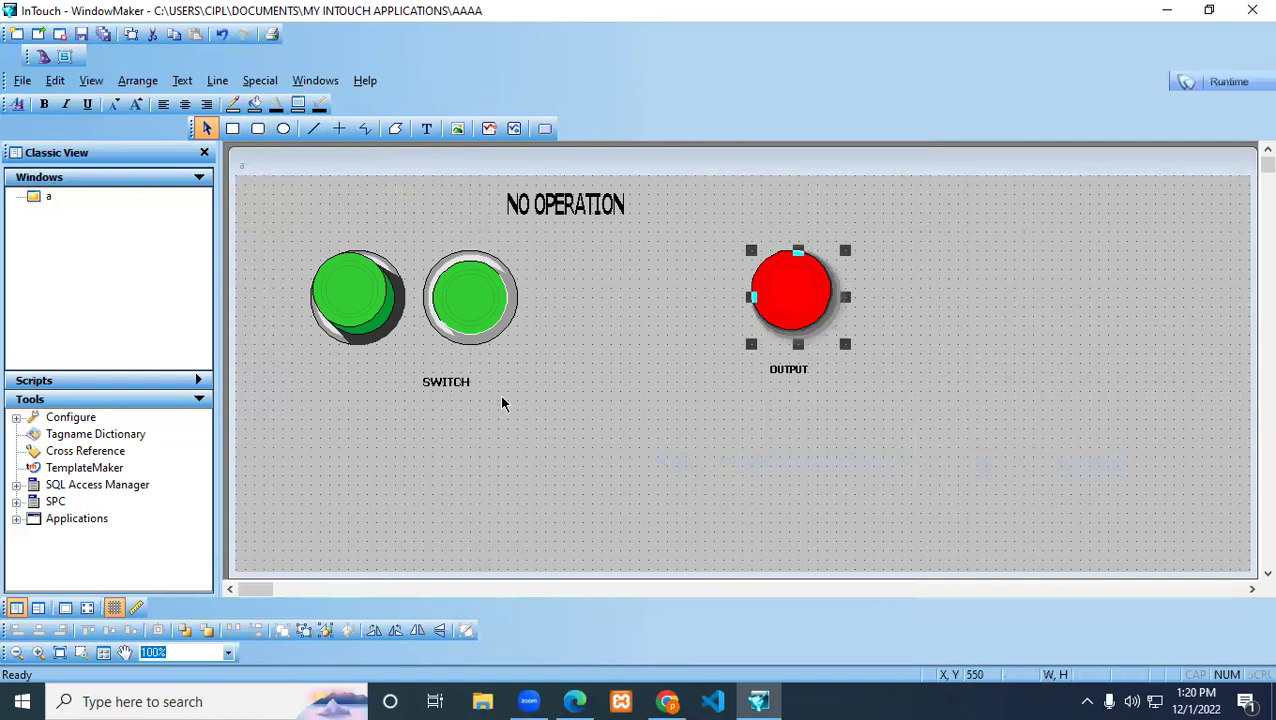
click(458, 352)
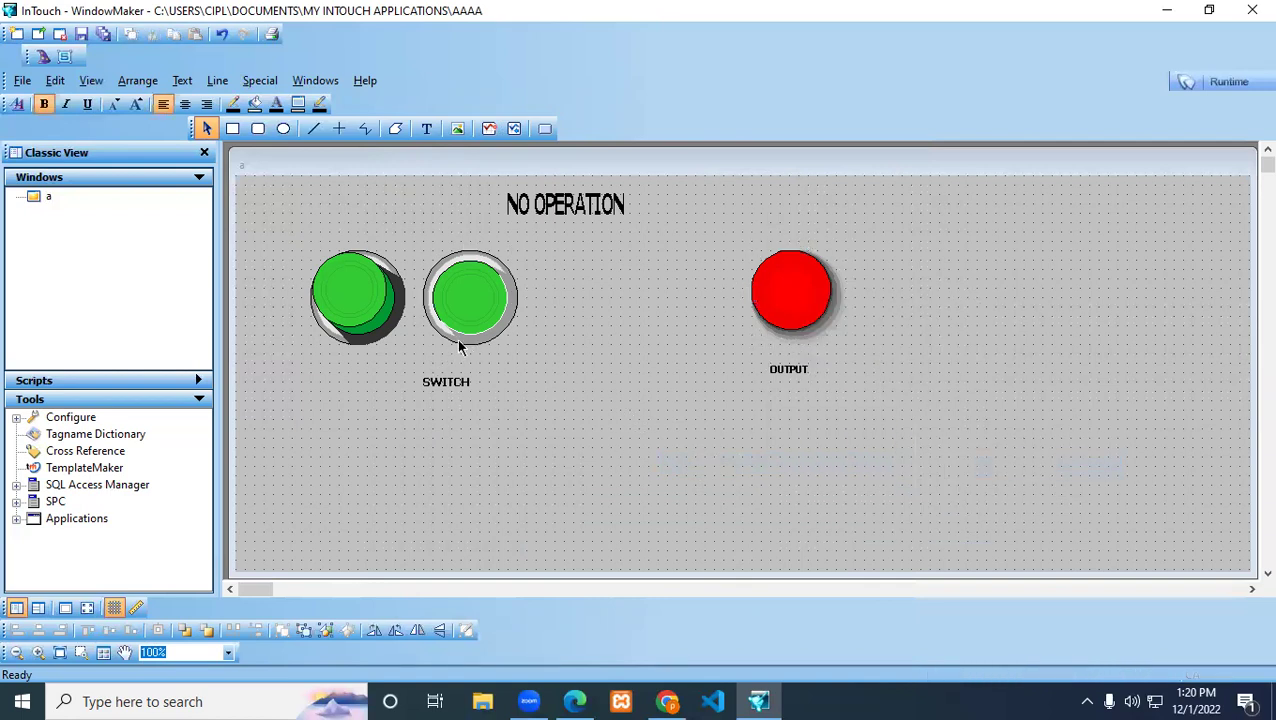
Give the unpressed green button a discrete value pushbutton link to tag x with the Direct action.
double_click(377, 306)
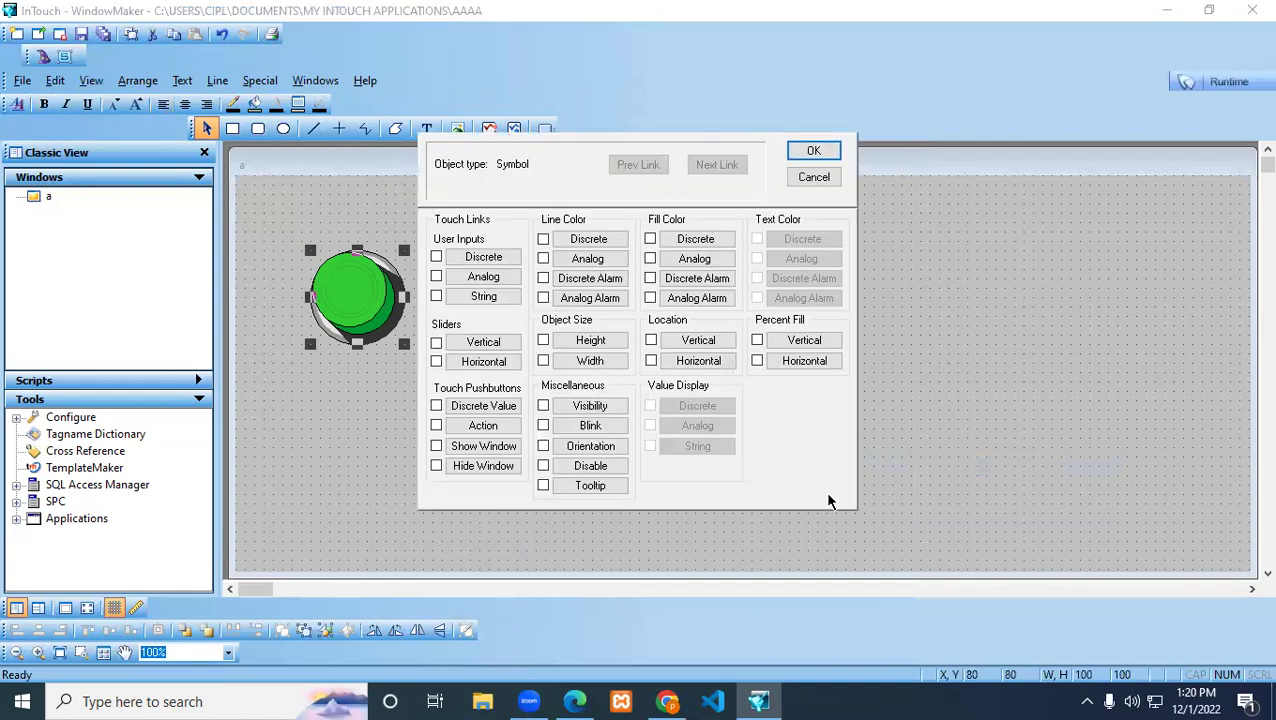
click(486, 406)
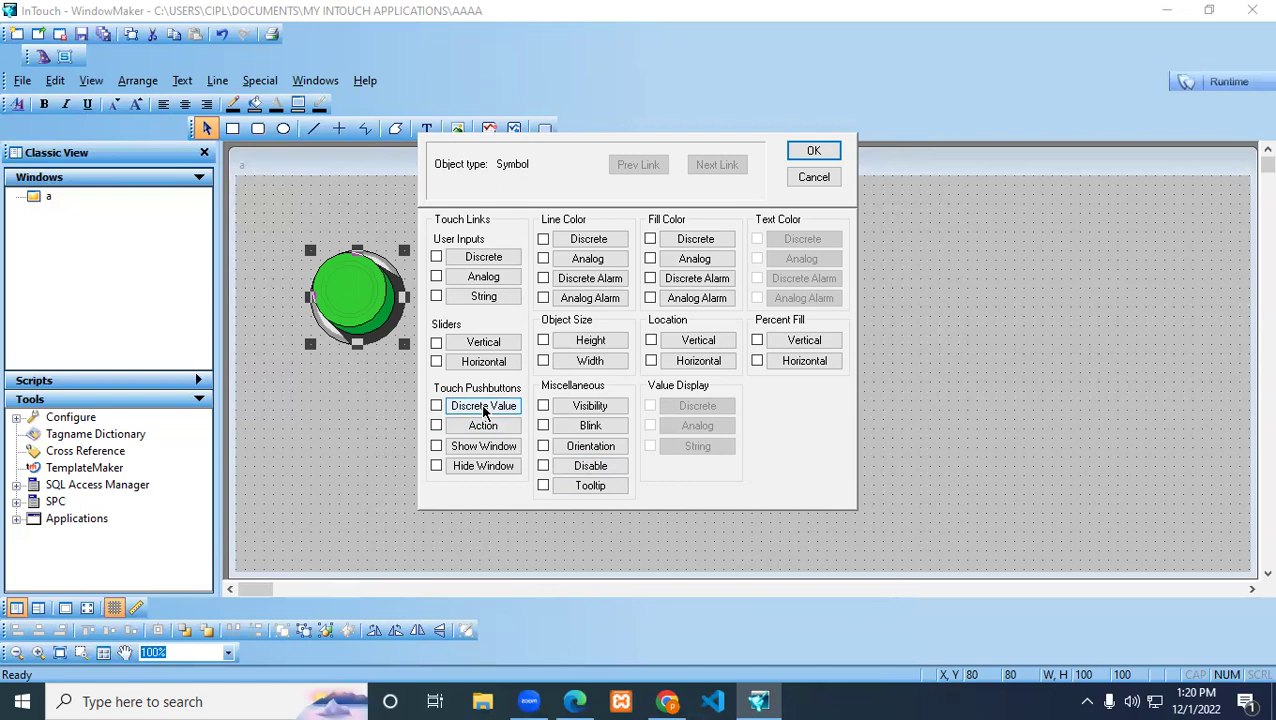
click(484, 408)
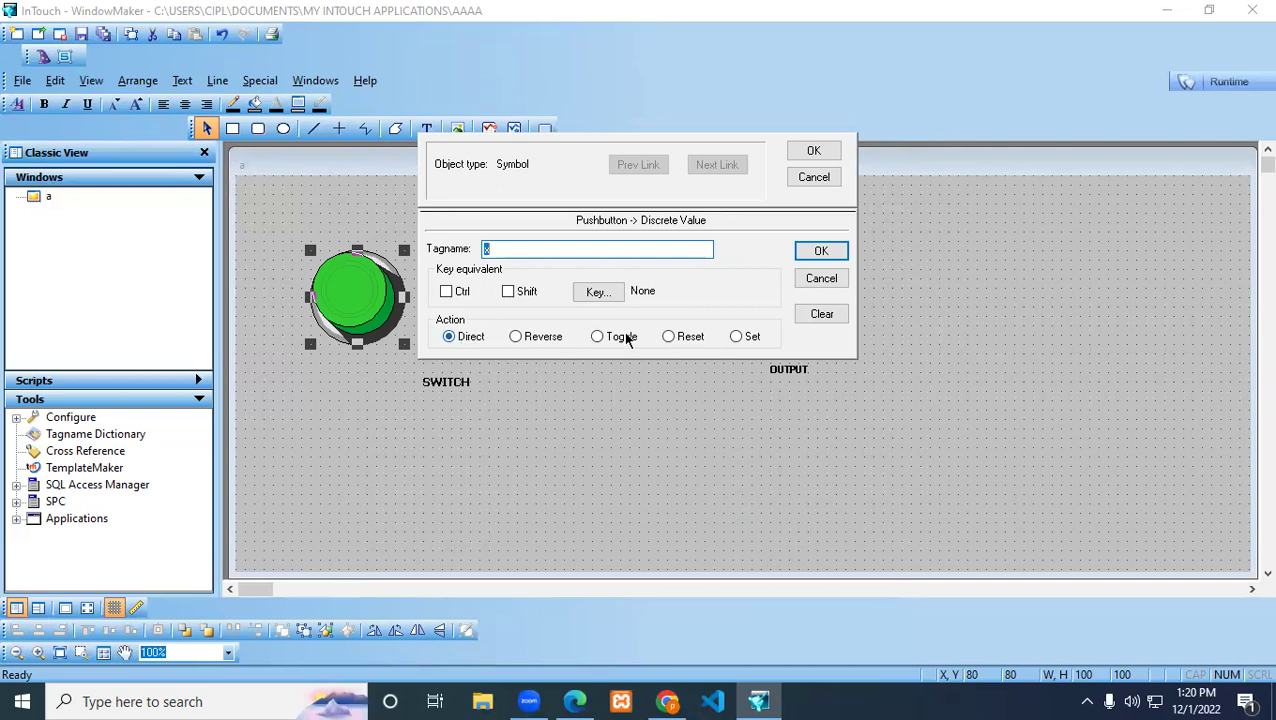
click(806, 251)
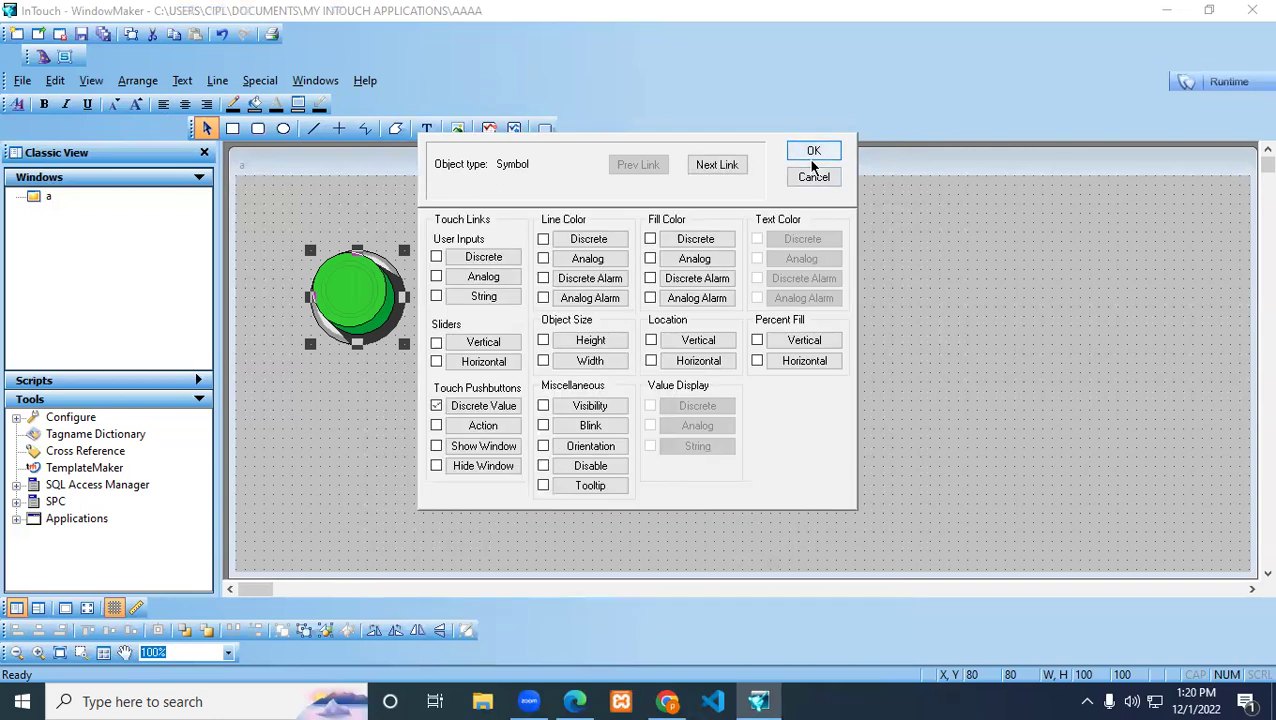
click(813, 153)
Link the pressed green button to tag x as a discrete value pushbutton with the Direct action.
click(505, 310)
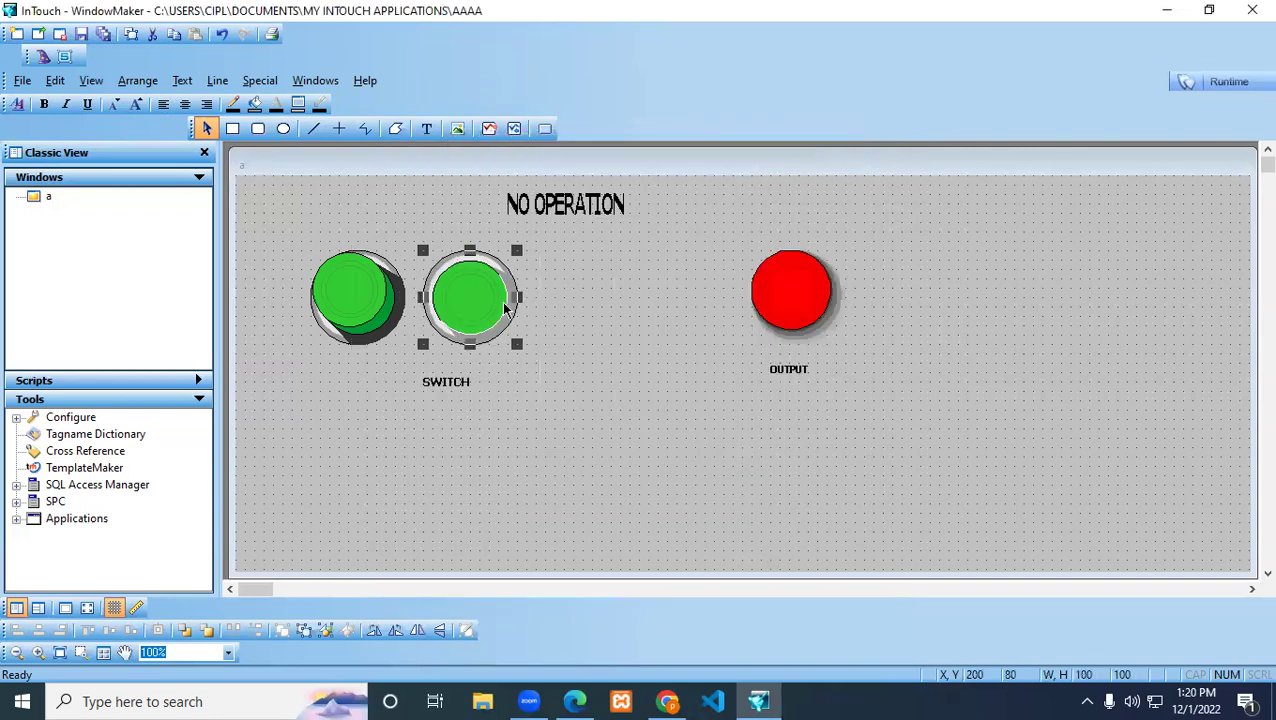
double_click(505, 310)
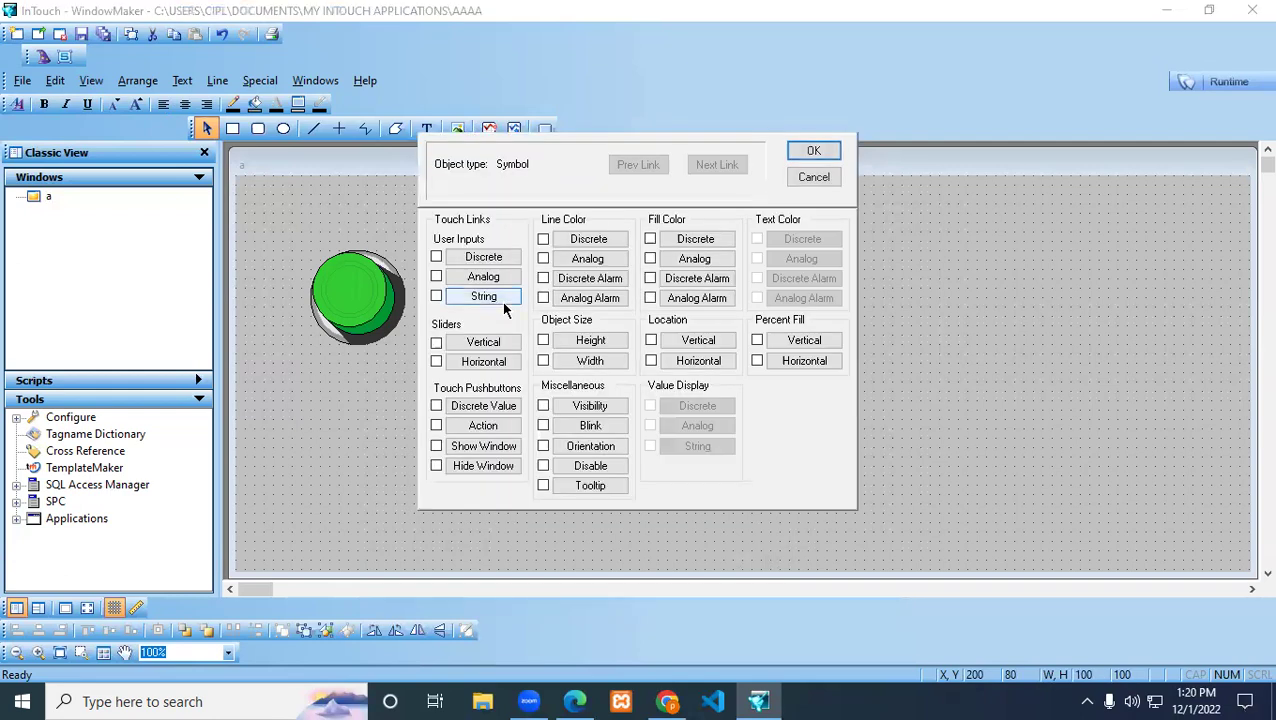
click(486, 405)
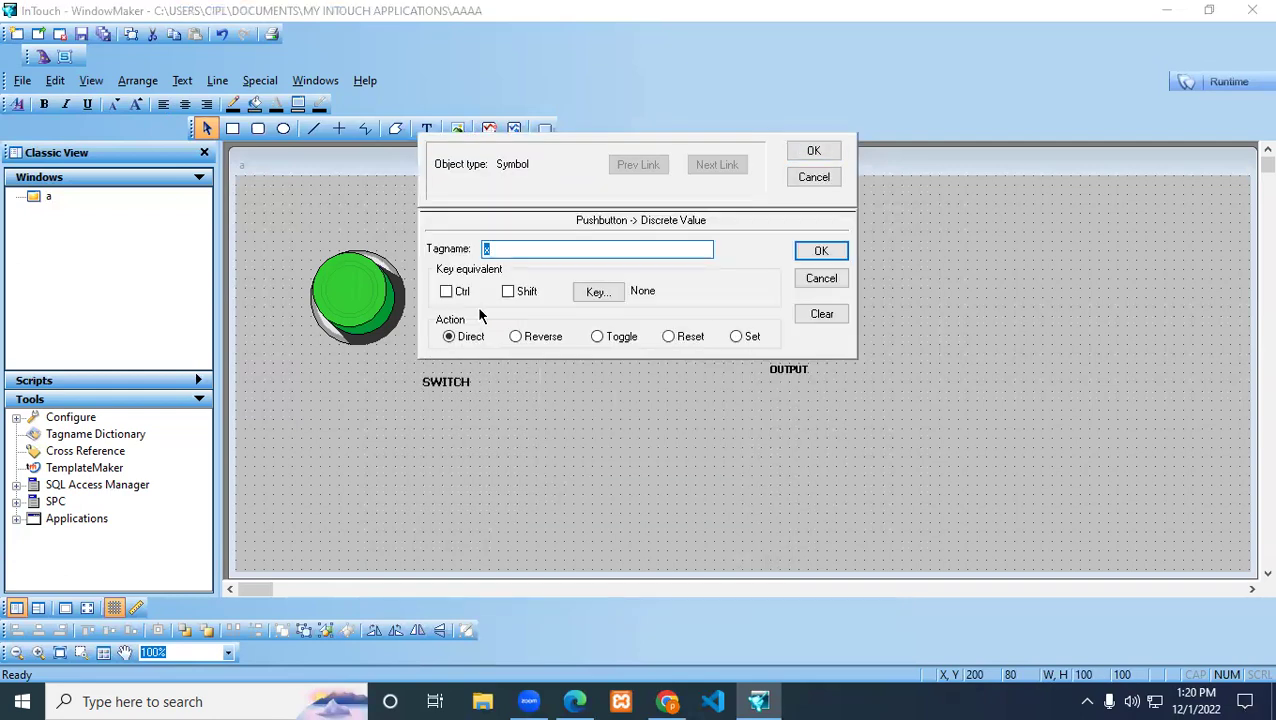
click(814, 150)
Add a discrete fill color link with expression x to the red output symbol, green when on and red when off.
click(791, 302)
double_click(791, 302)
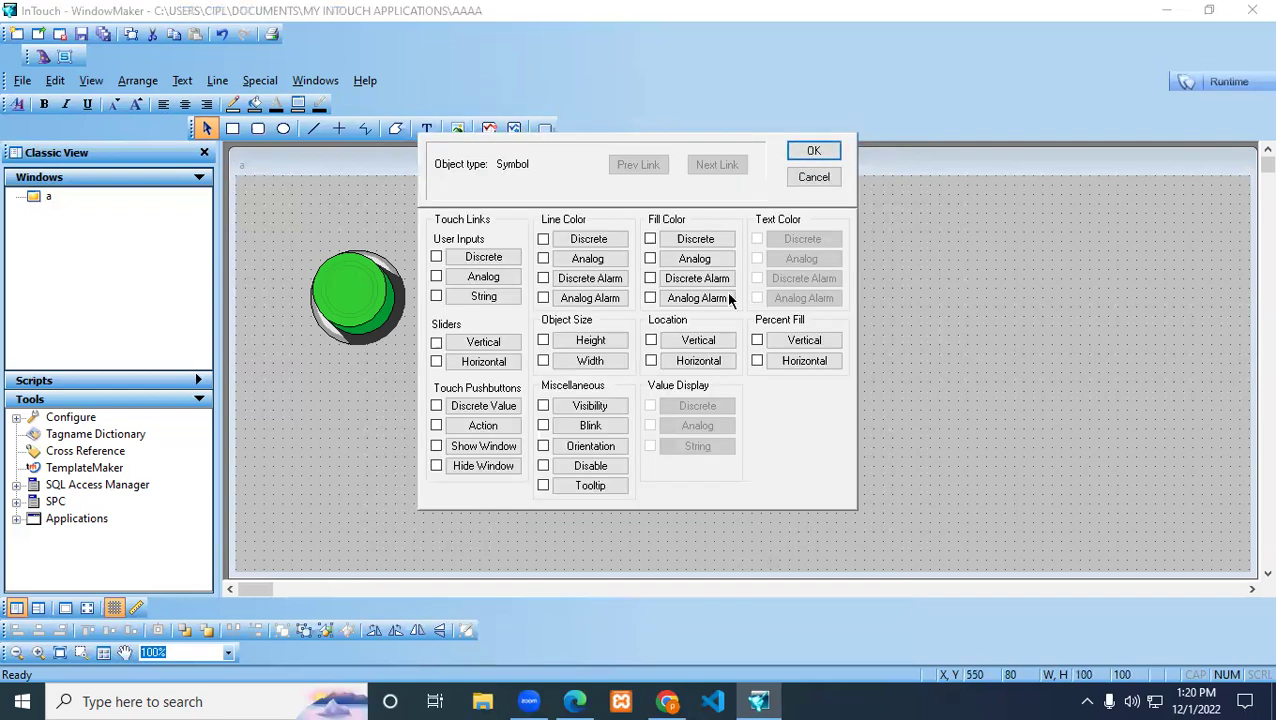
click(690, 240)
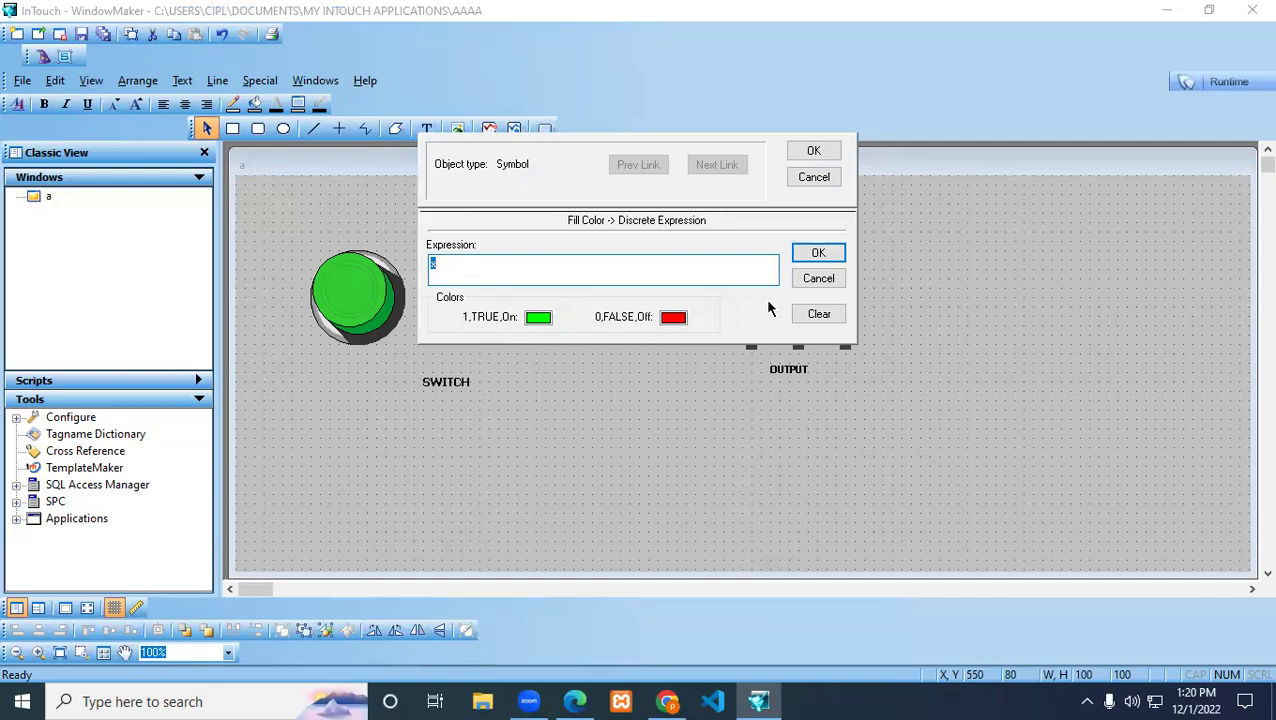
click(816, 252)
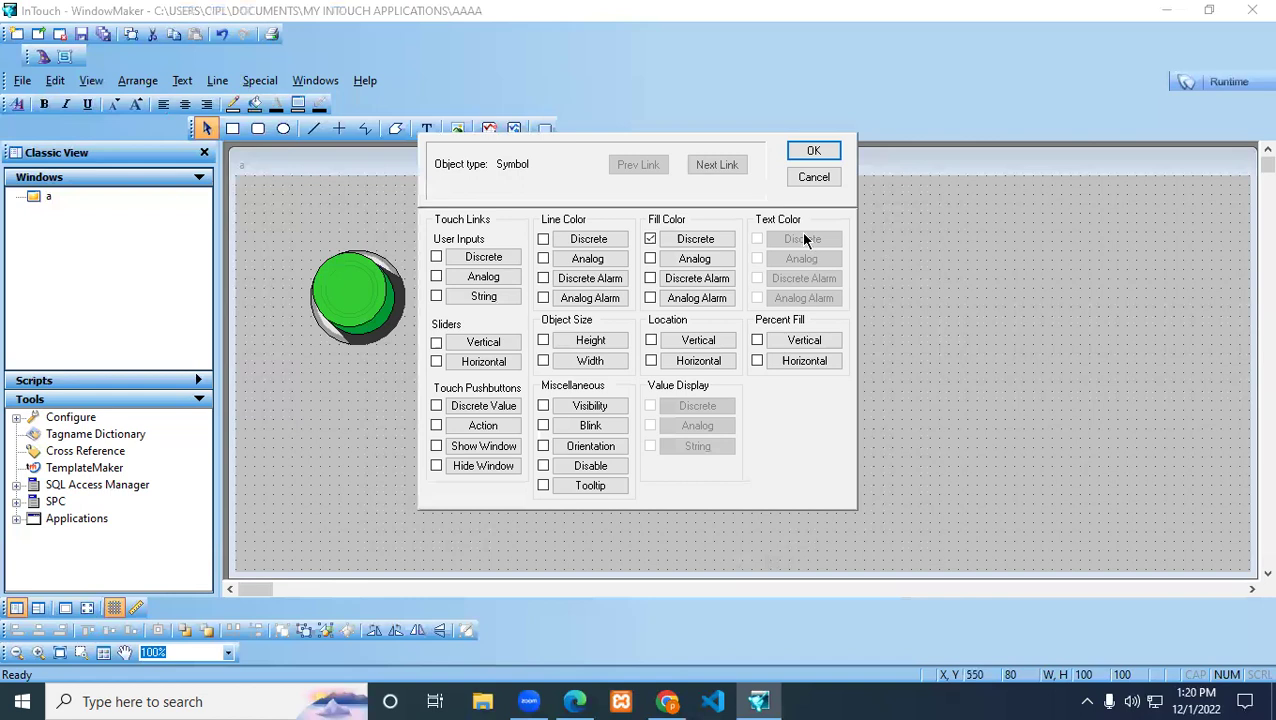
click(800, 151)
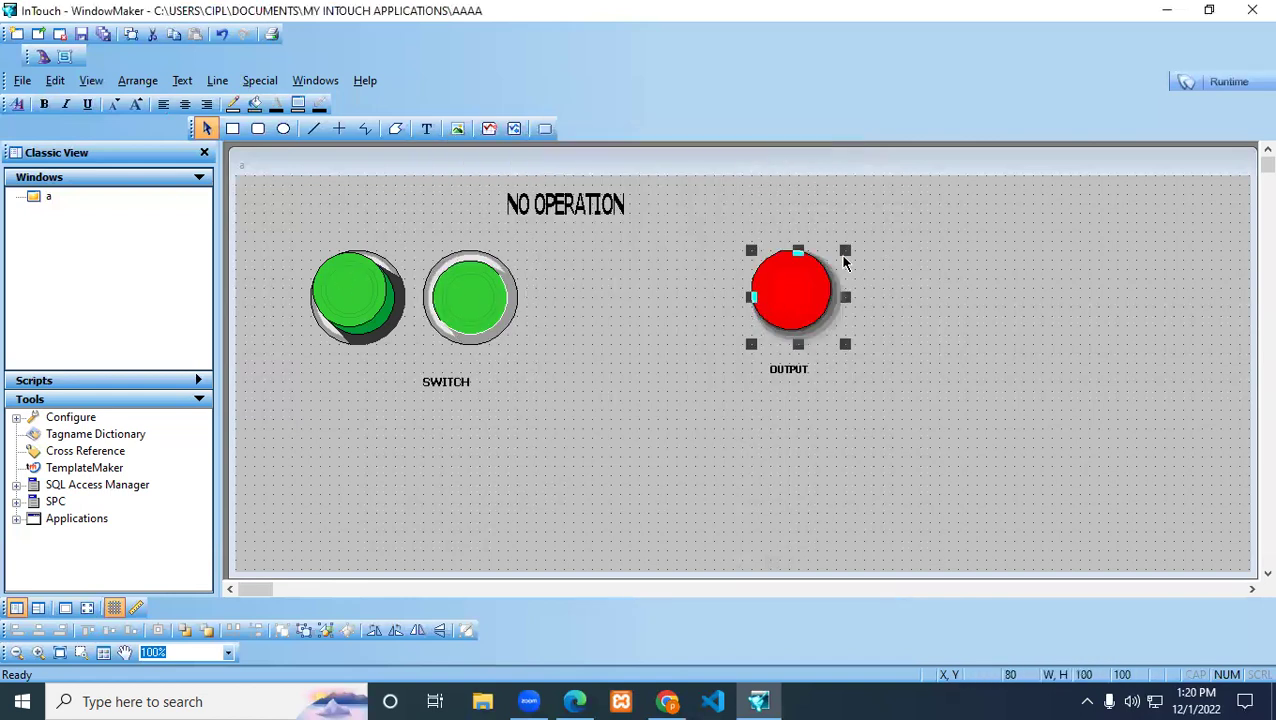
Run window a in WindowViewer, dismiss the license notice, test the unpressed button and return to WindowMaker.
click(1178, 86)
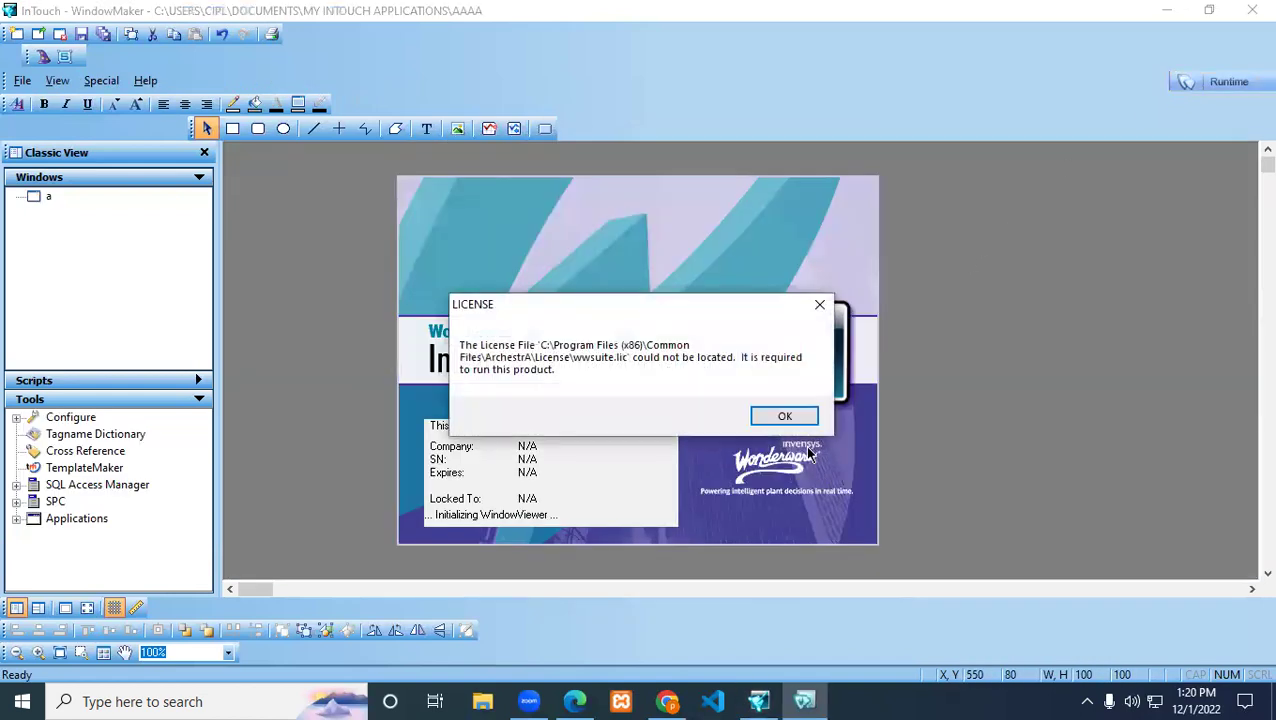
click(797, 413)
click(797, 412)
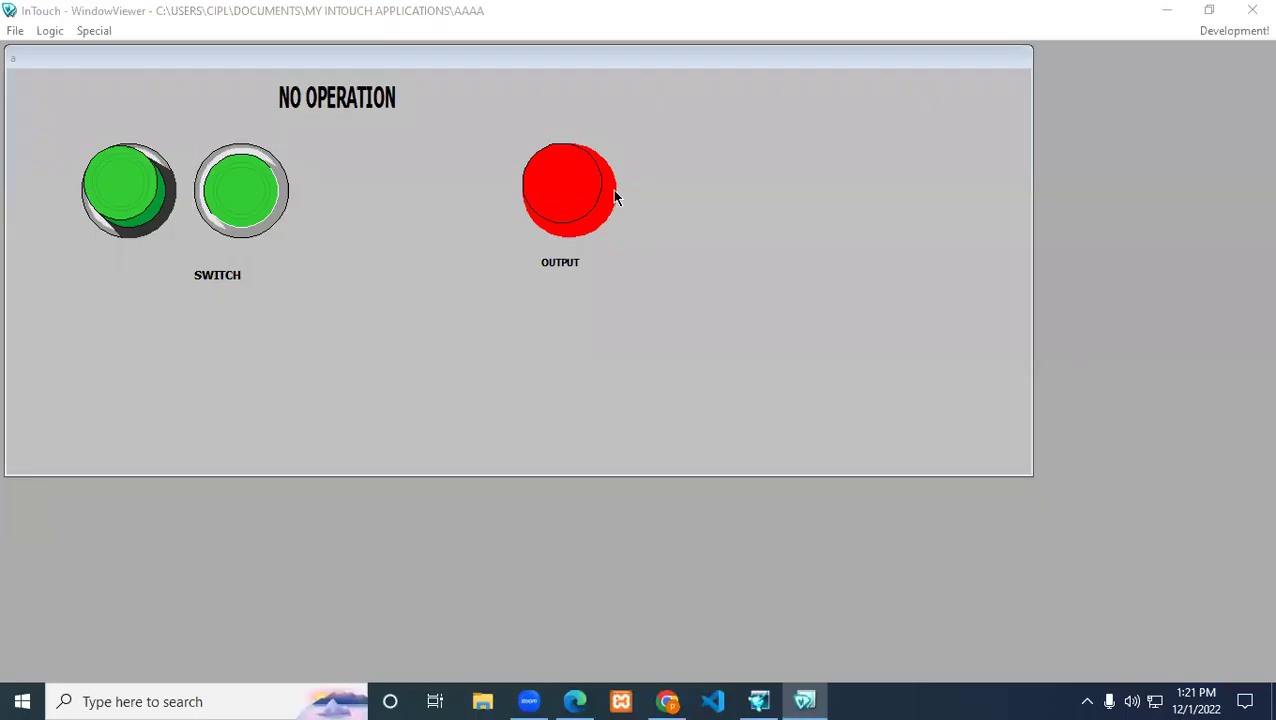
click(142, 207)
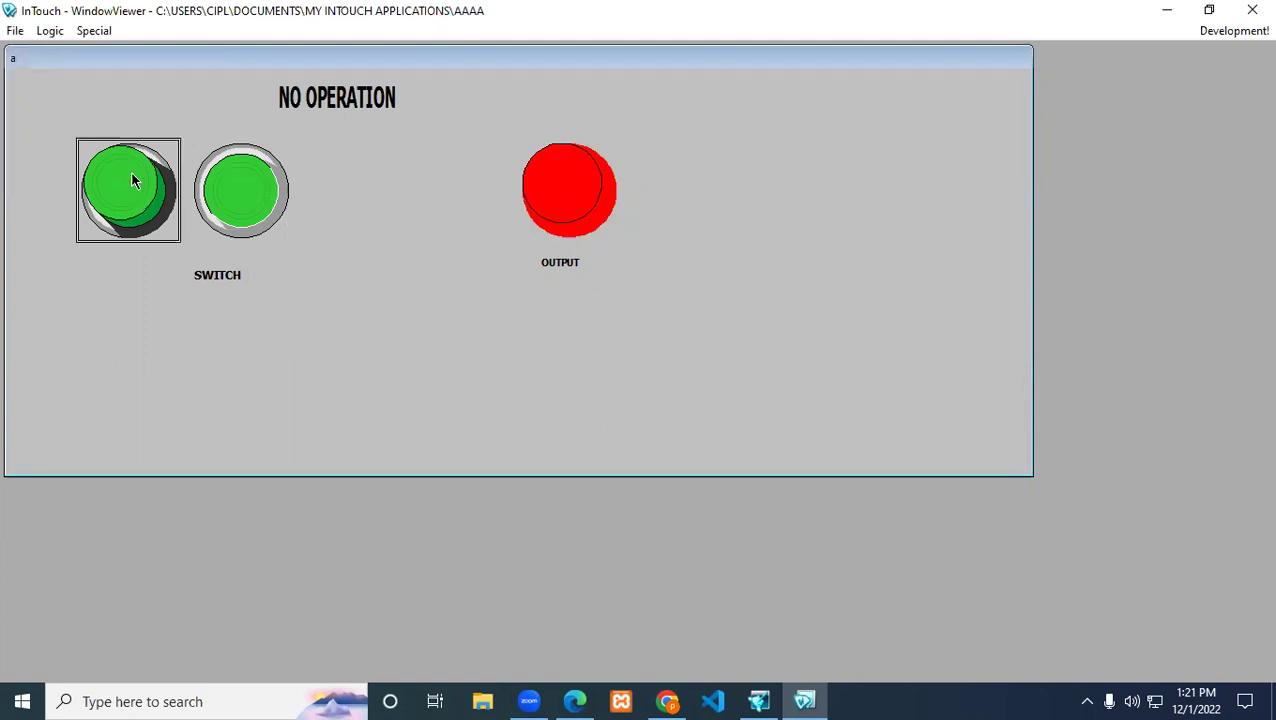
click(1222, 32)
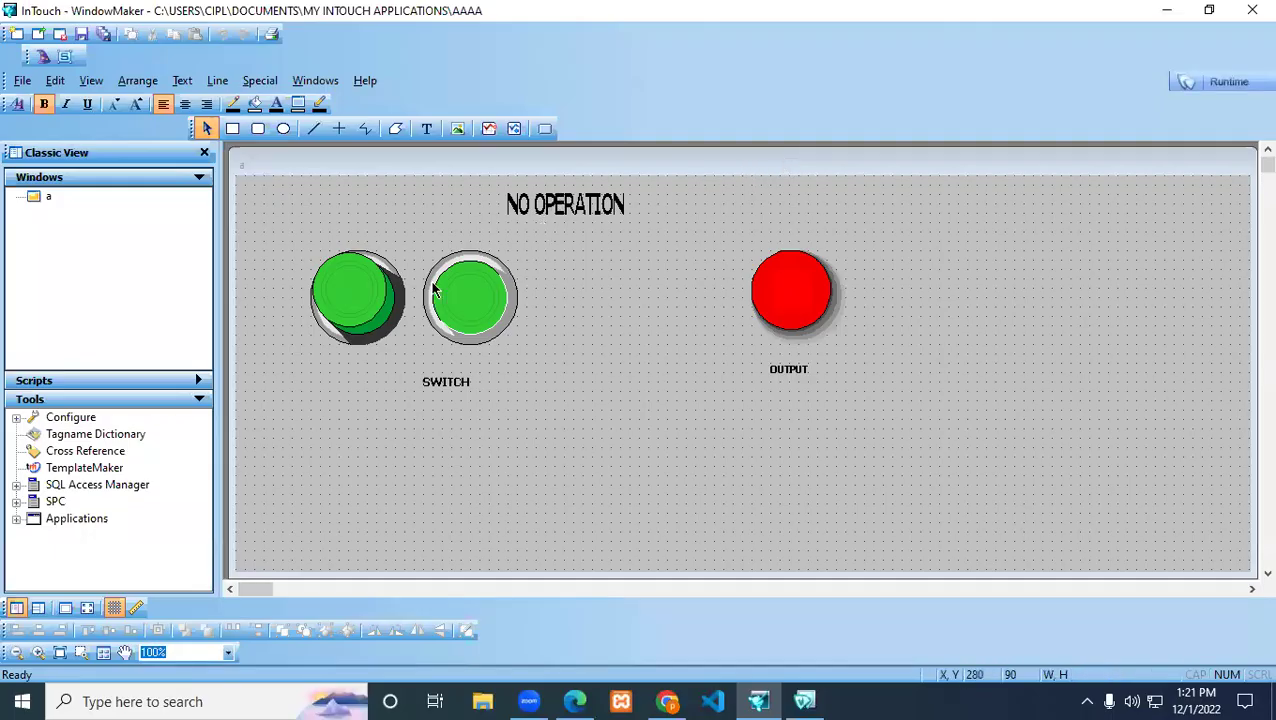
Add a discrete visibility link on tag x to the unpressed green button so that it shows while x is off.
click(369, 296)
double_click(369, 296)
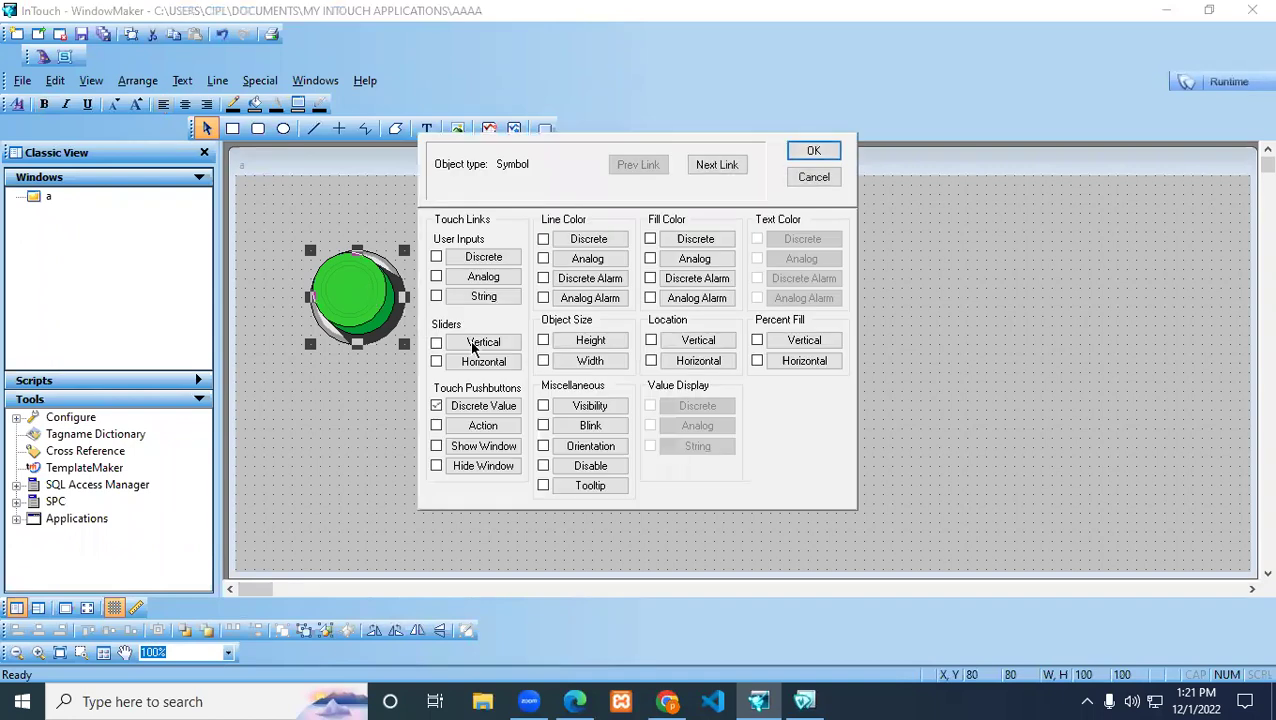
click(606, 412)
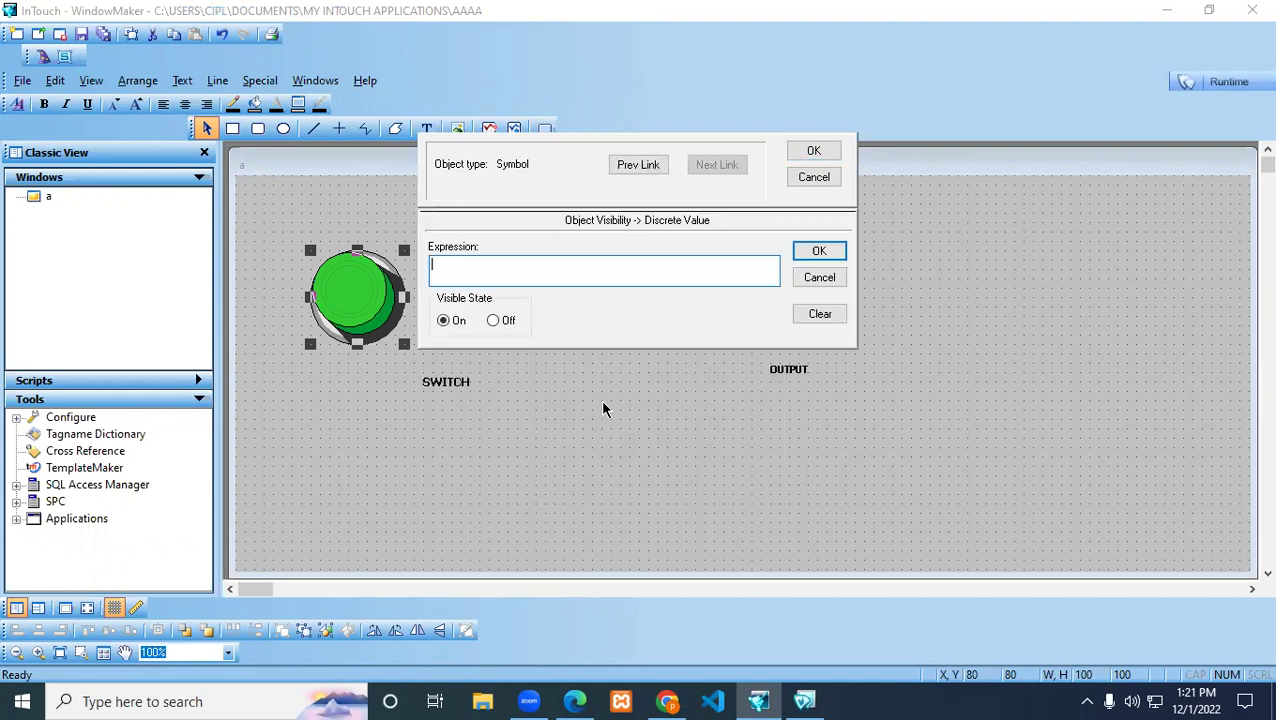
text(x==)
click(819, 252)
click(819, 154)
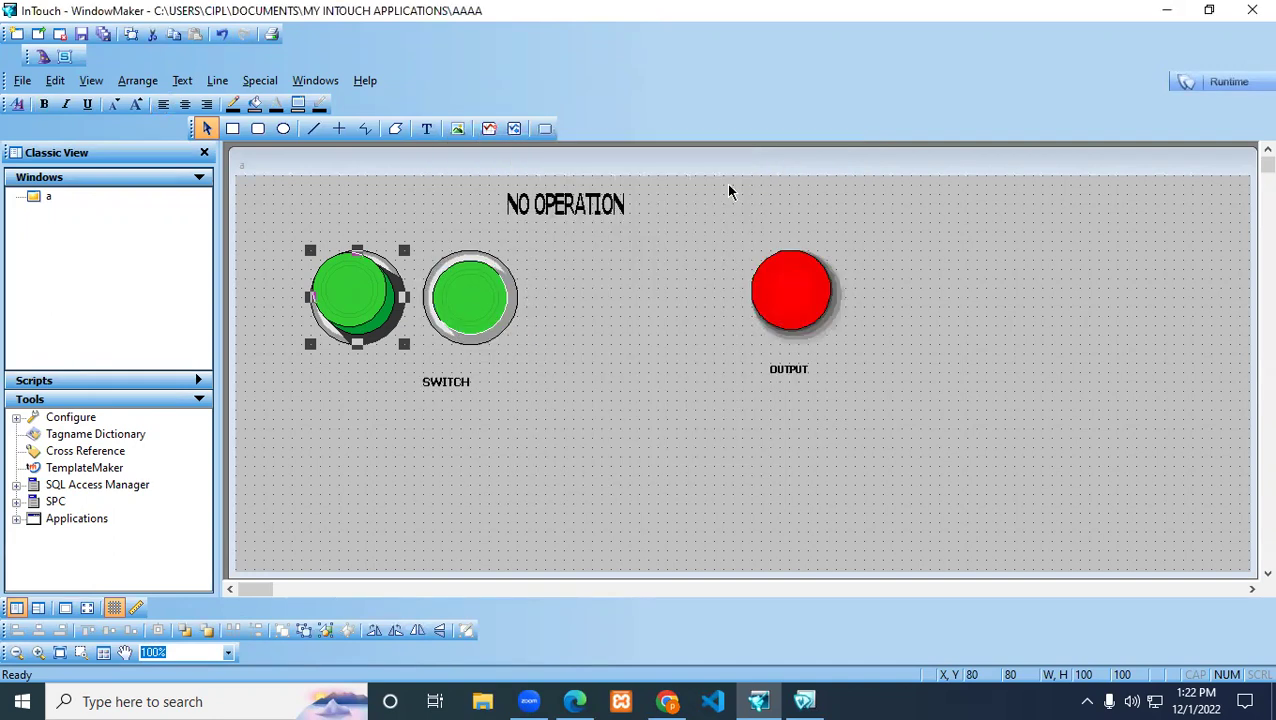
Make the pressed green button visible on the expression x==1 and move the unpressed button onto the same position.
double_click(478, 292)
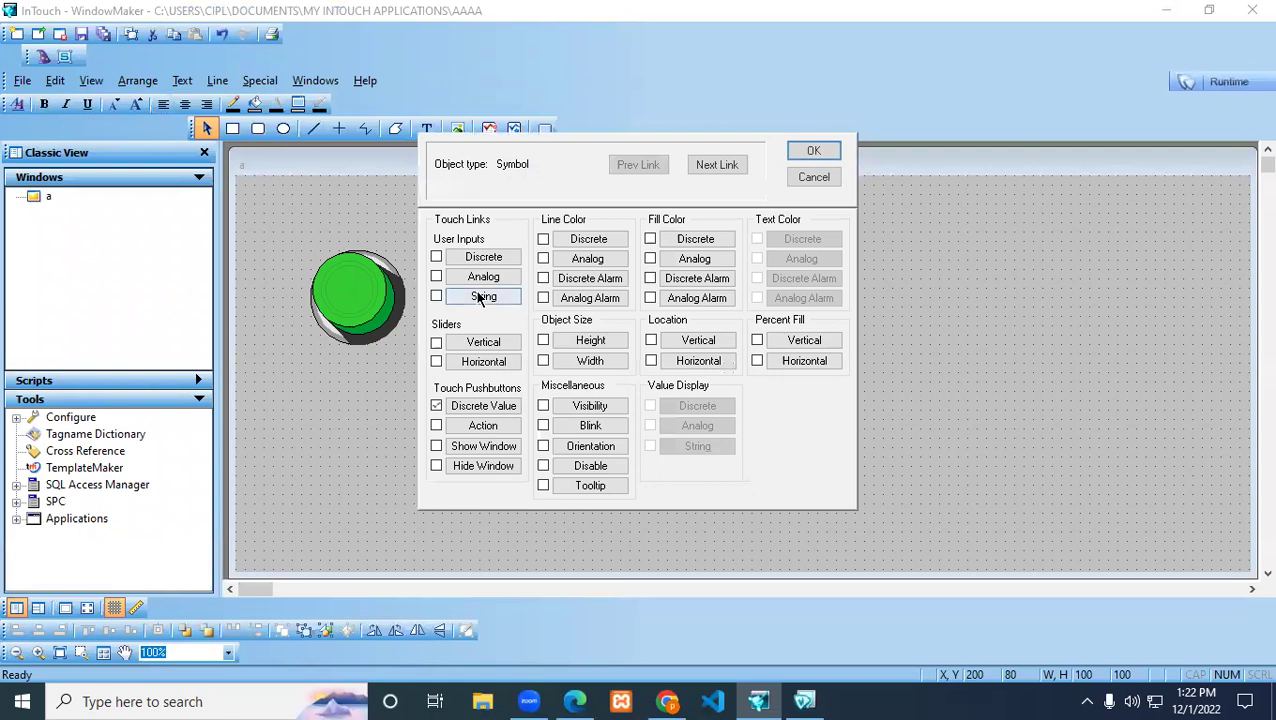
click(587, 405)
click(464, 266)
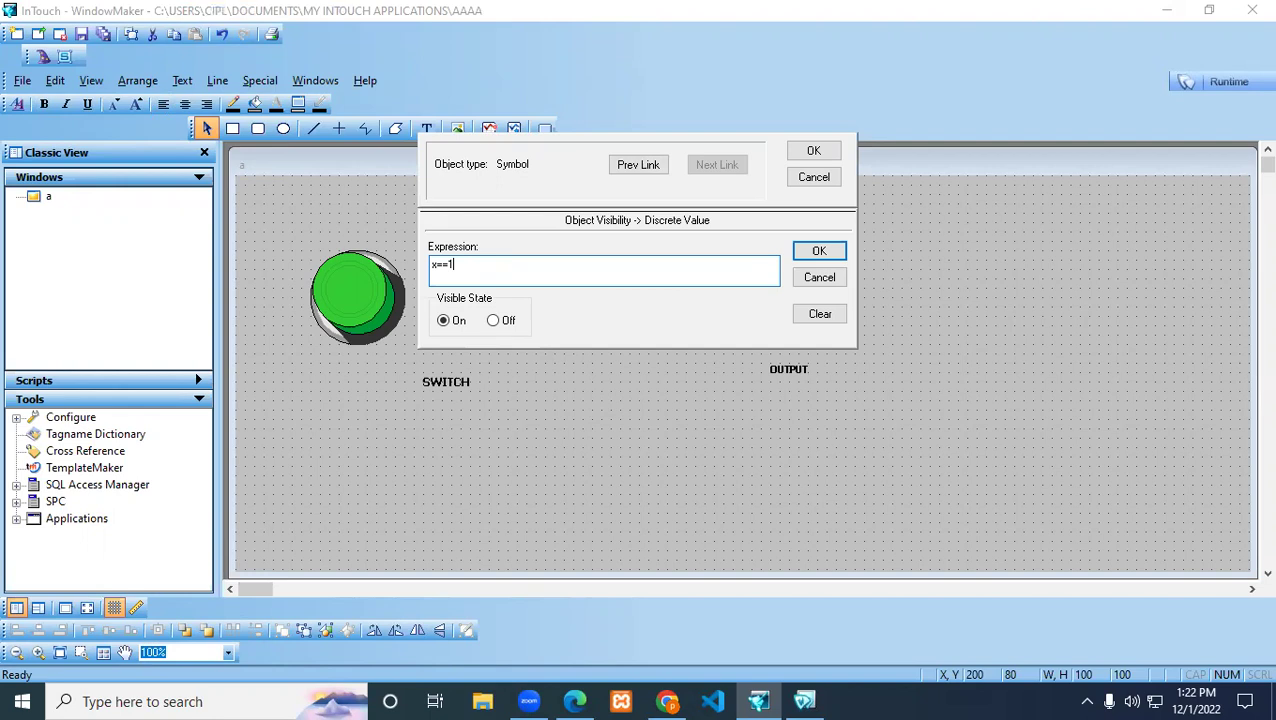
click(819, 252)
click(814, 152)
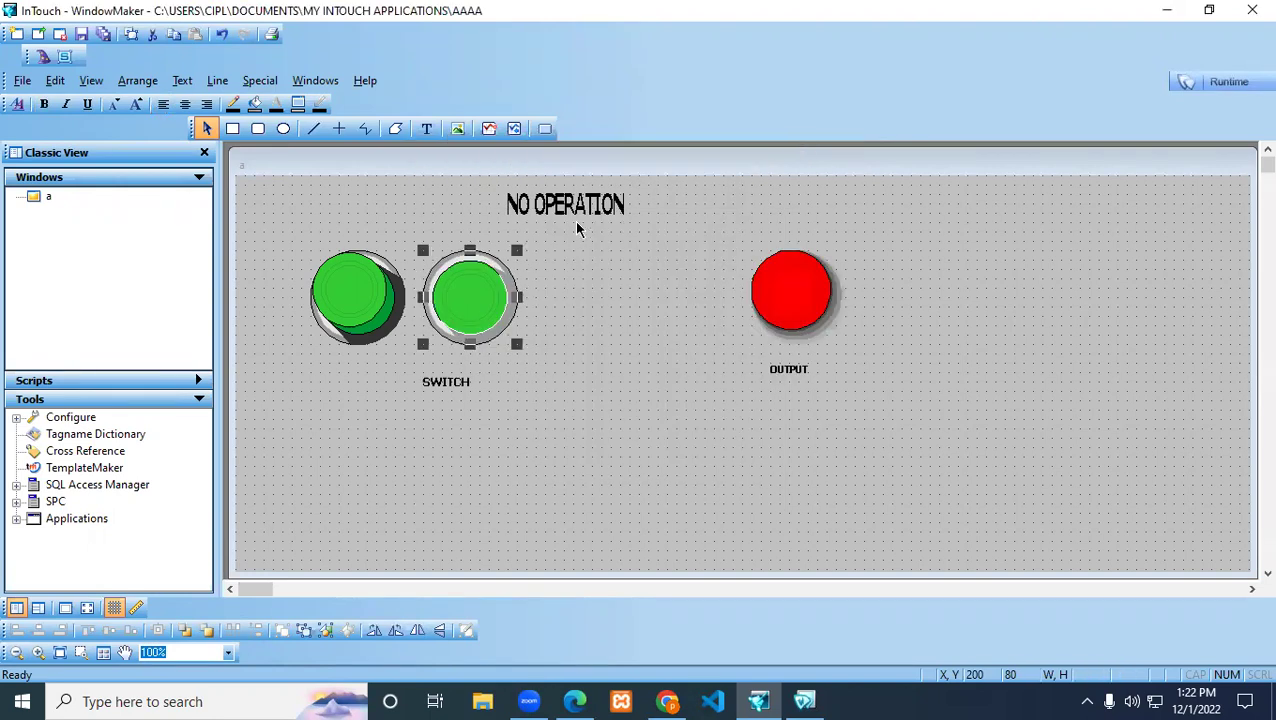
drag(364, 296, 470, 306)
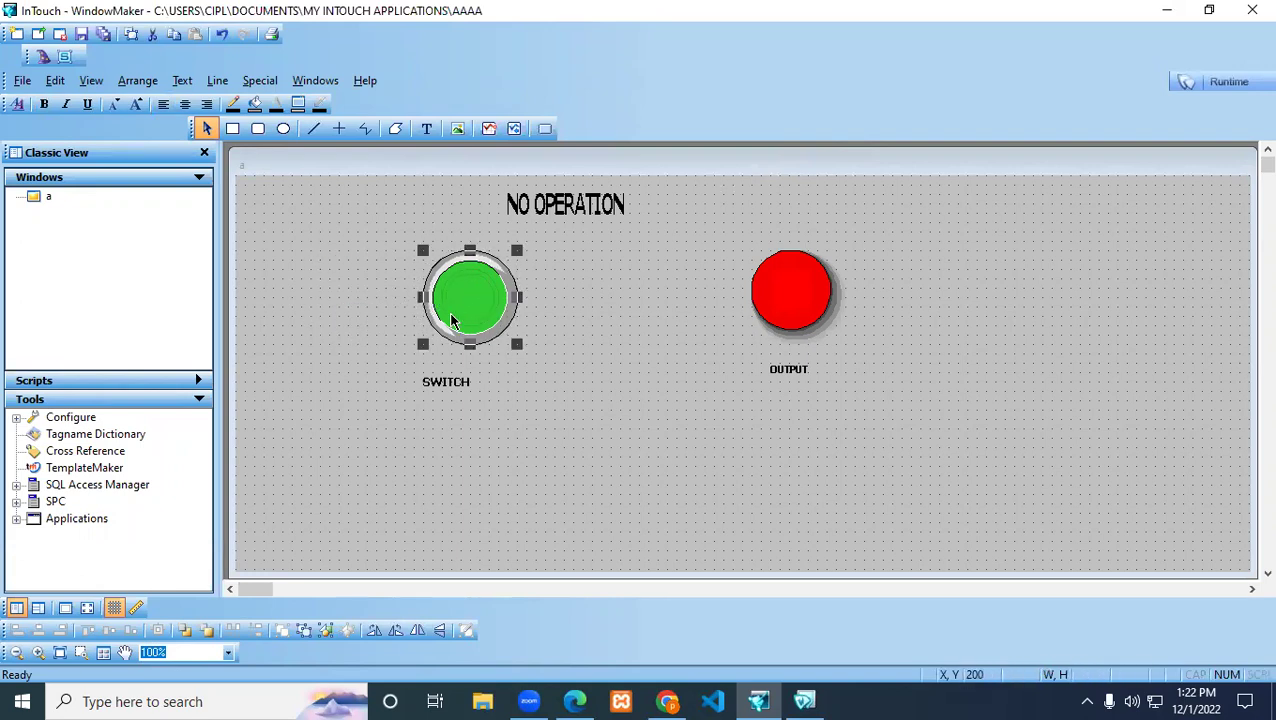
Run window a in WindowViewer, operate the stacked switch repeatedly to check the output, and return to WindowMaker.
click(1221, 83)
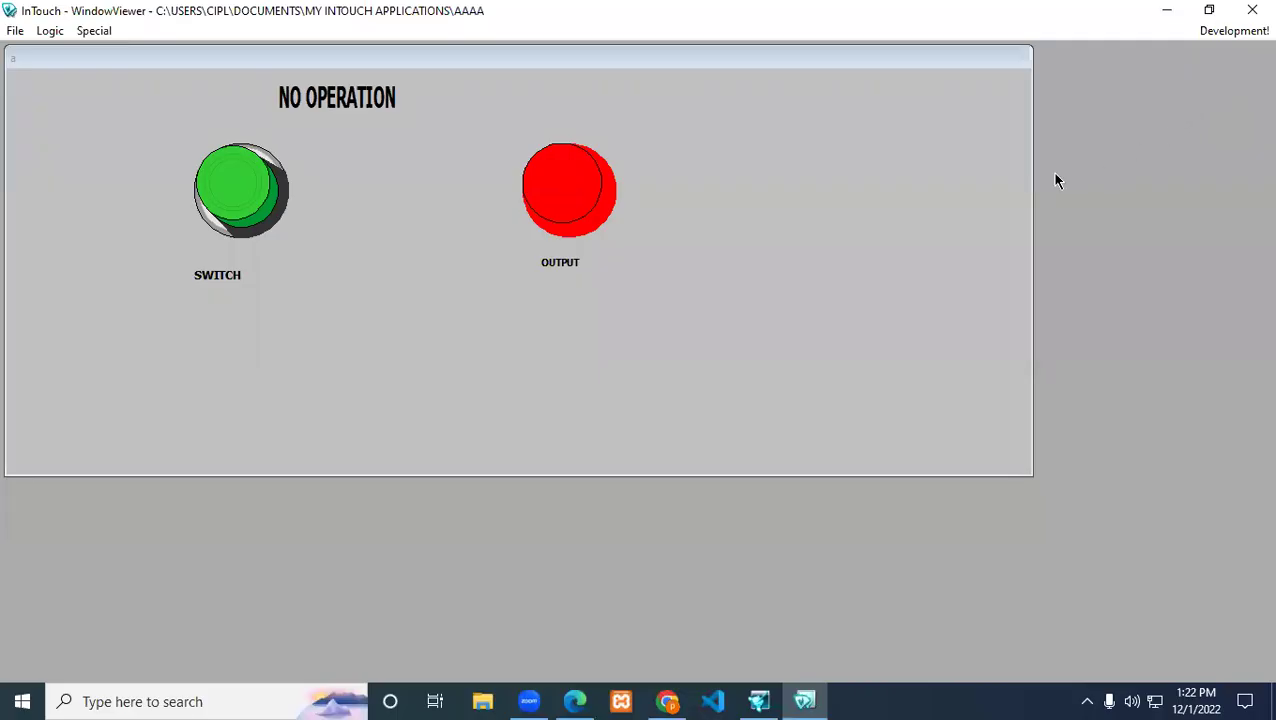
click(257, 211)
click(228, 196)
click(212, 188)
click(212, 192)
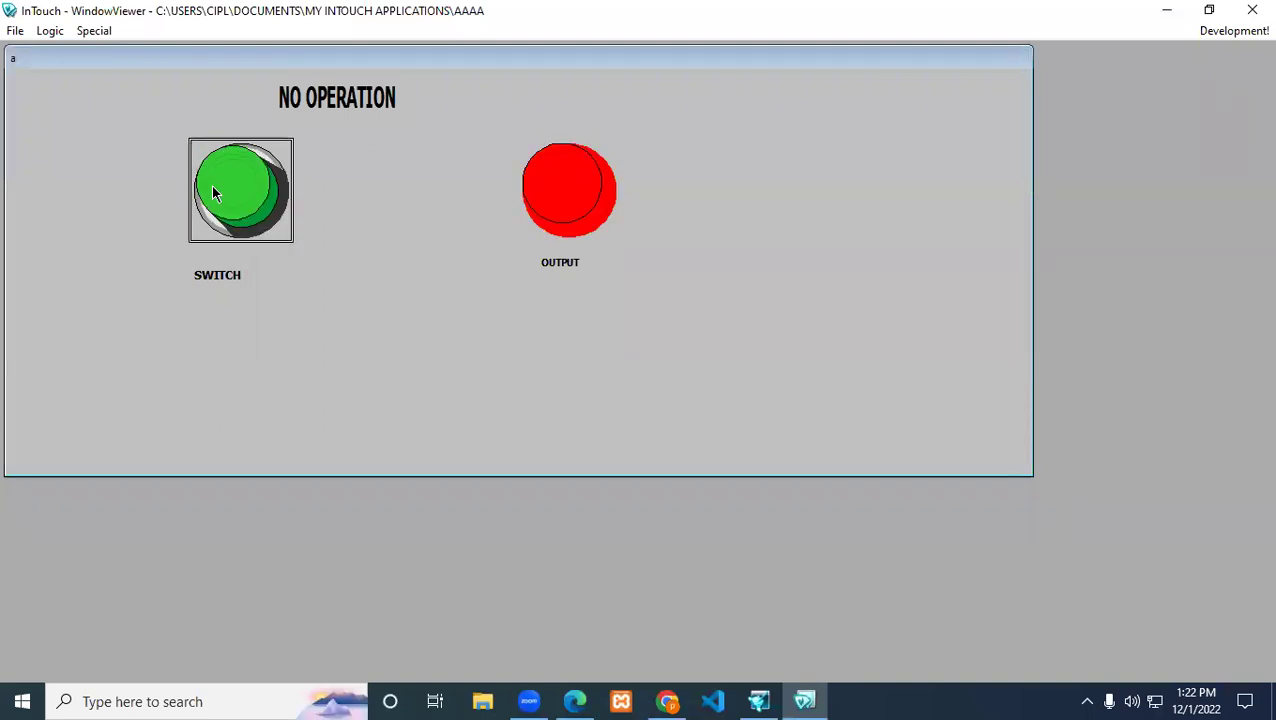
click(212, 192)
click(212, 192)
click(212, 192)
click(212, 190)
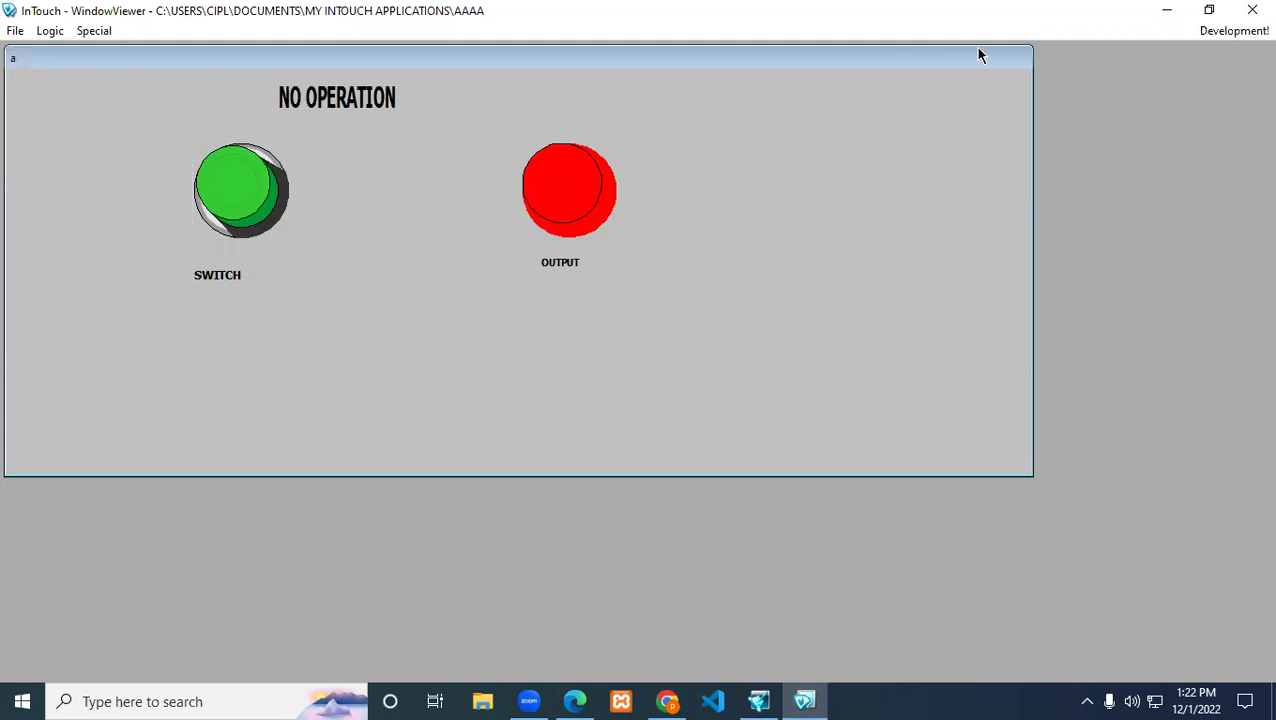
click(1236, 31)
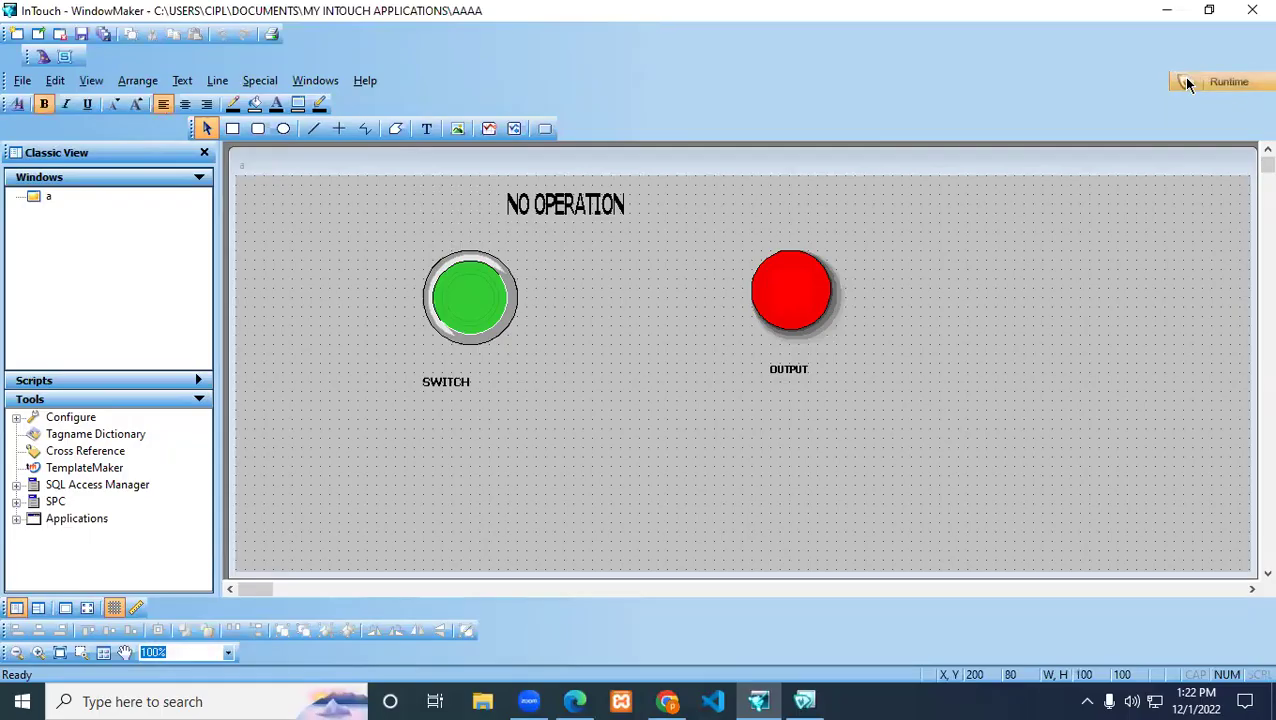
Insert the Rocker switch (up) symbol from Symbol Factory's 3-D Pushbuttons Etc. category and place it below the SWITCH label.
click(43, 58)
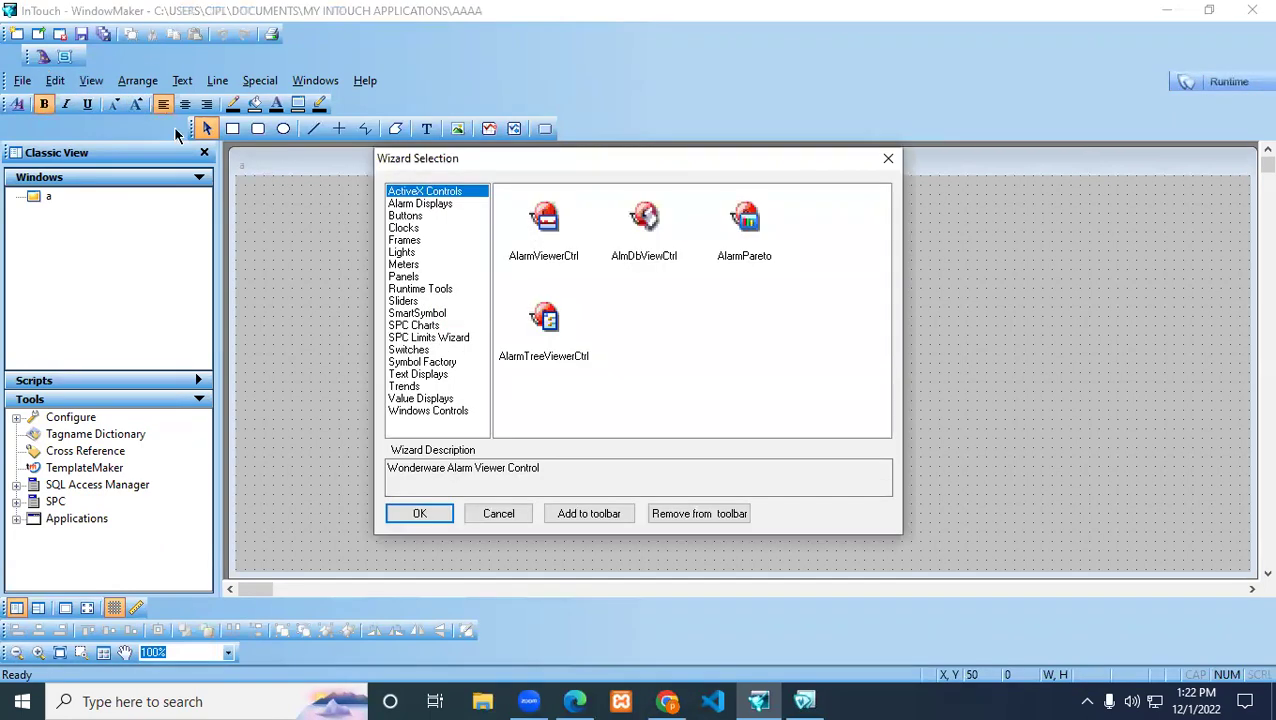
click(422, 362)
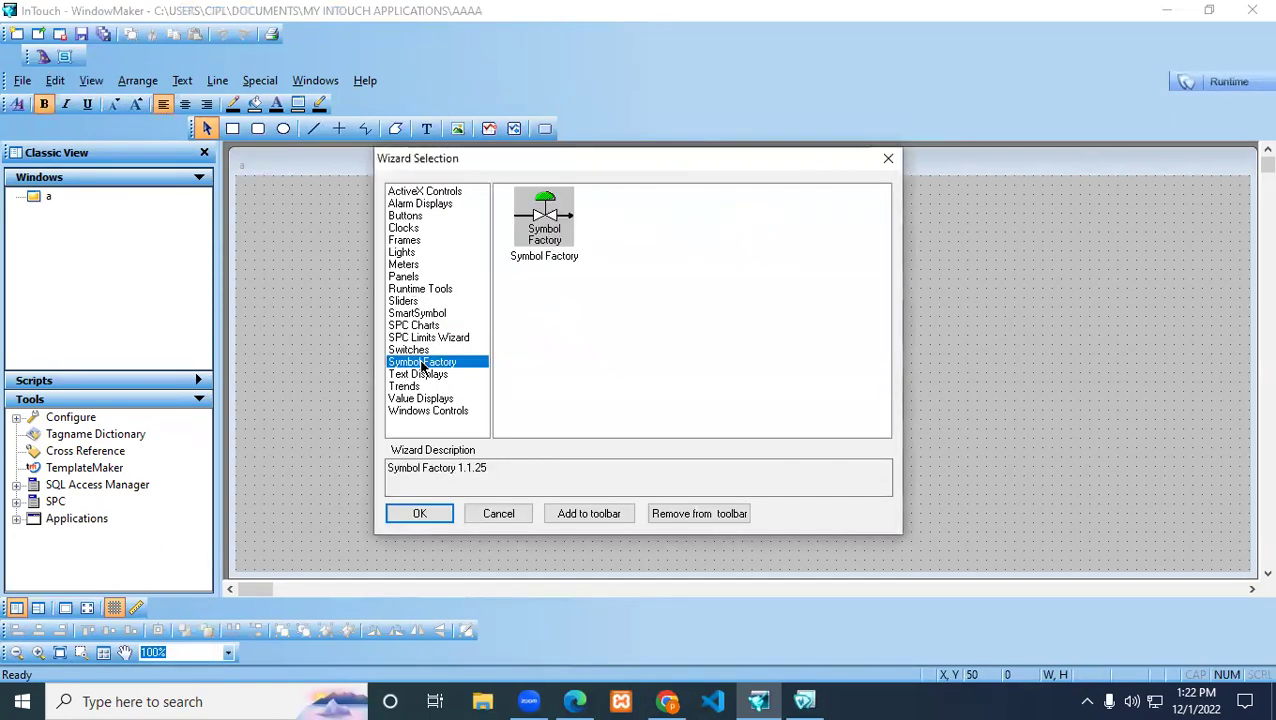
click(547, 215)
double_click(547, 215)
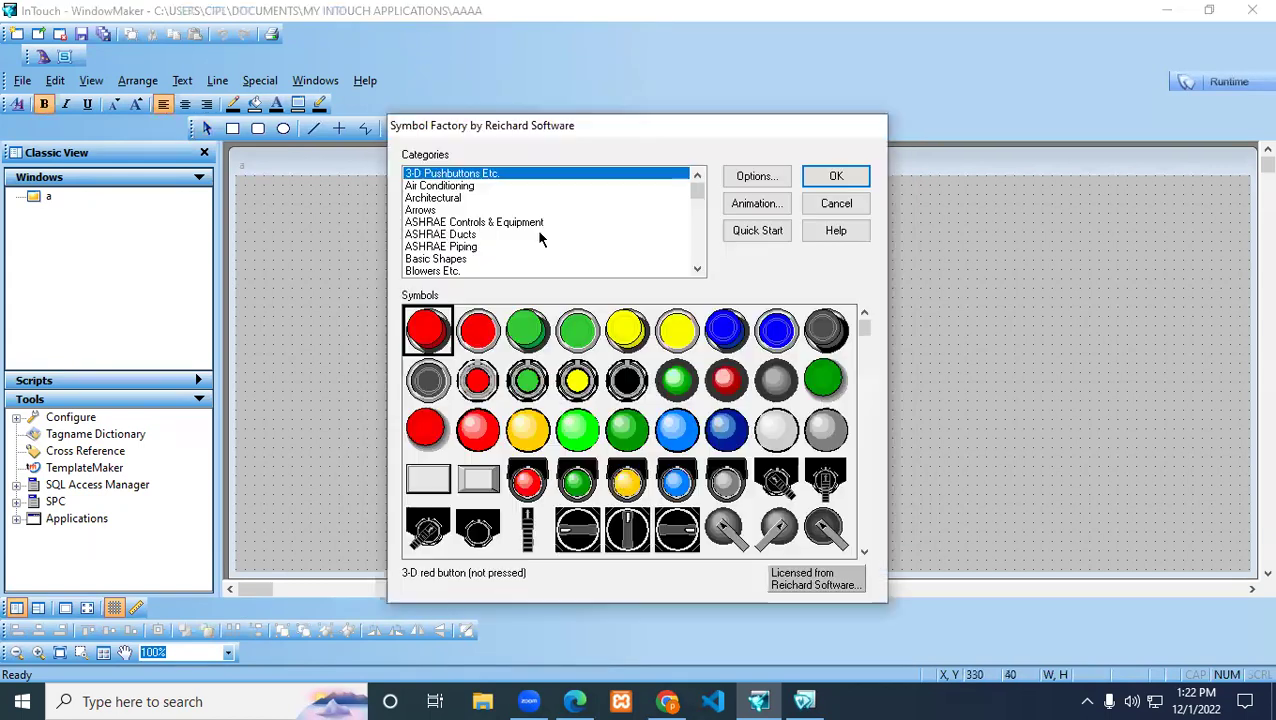
click(864, 550)
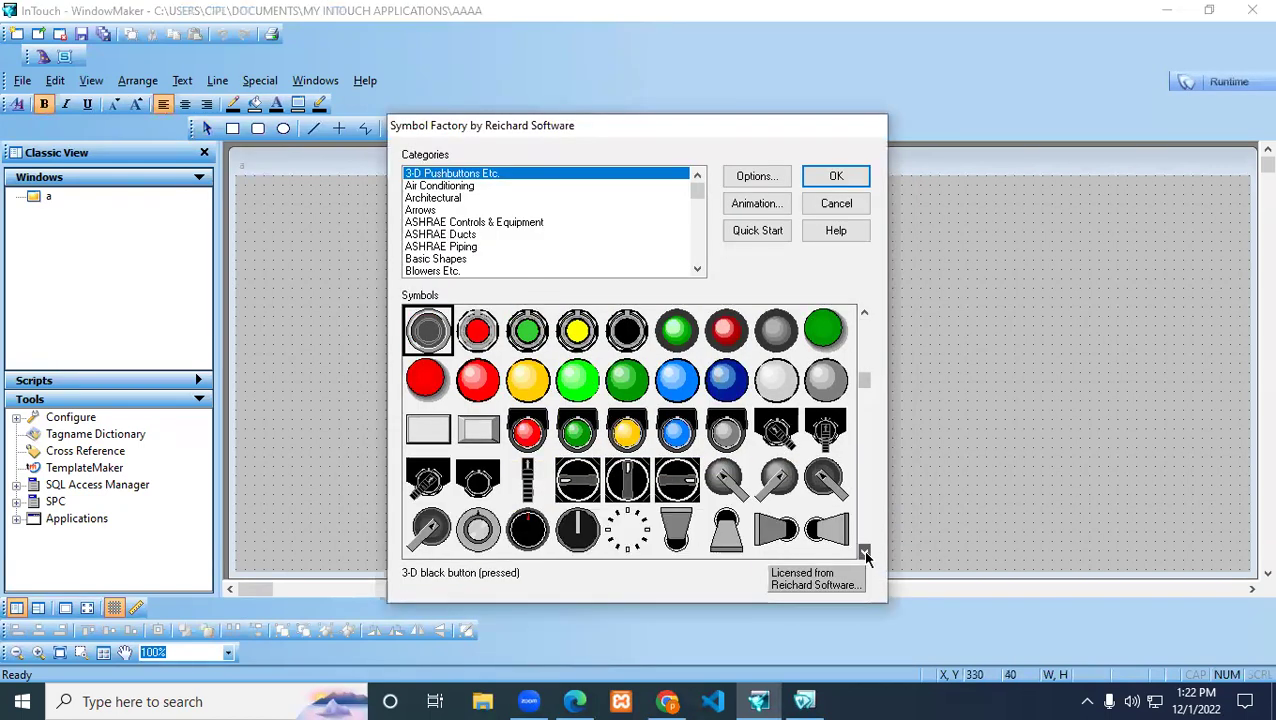
click(864, 550)
click(865, 552)
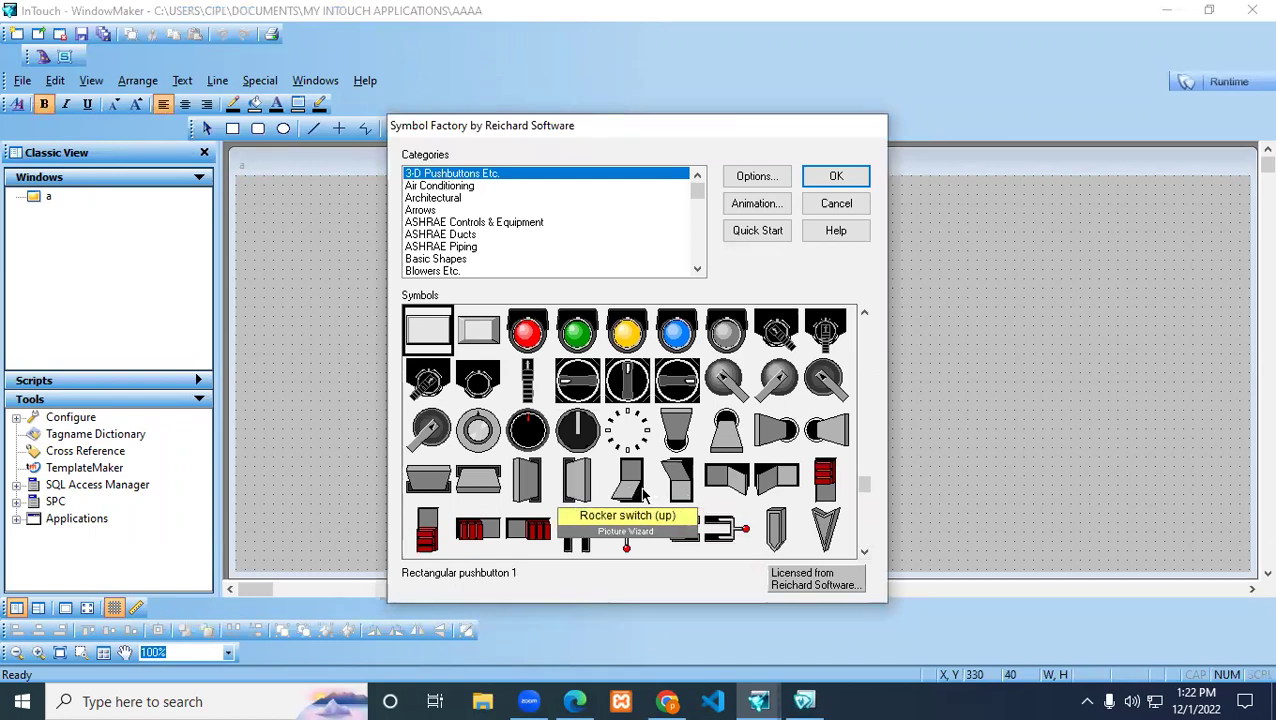
double_click(638, 490)
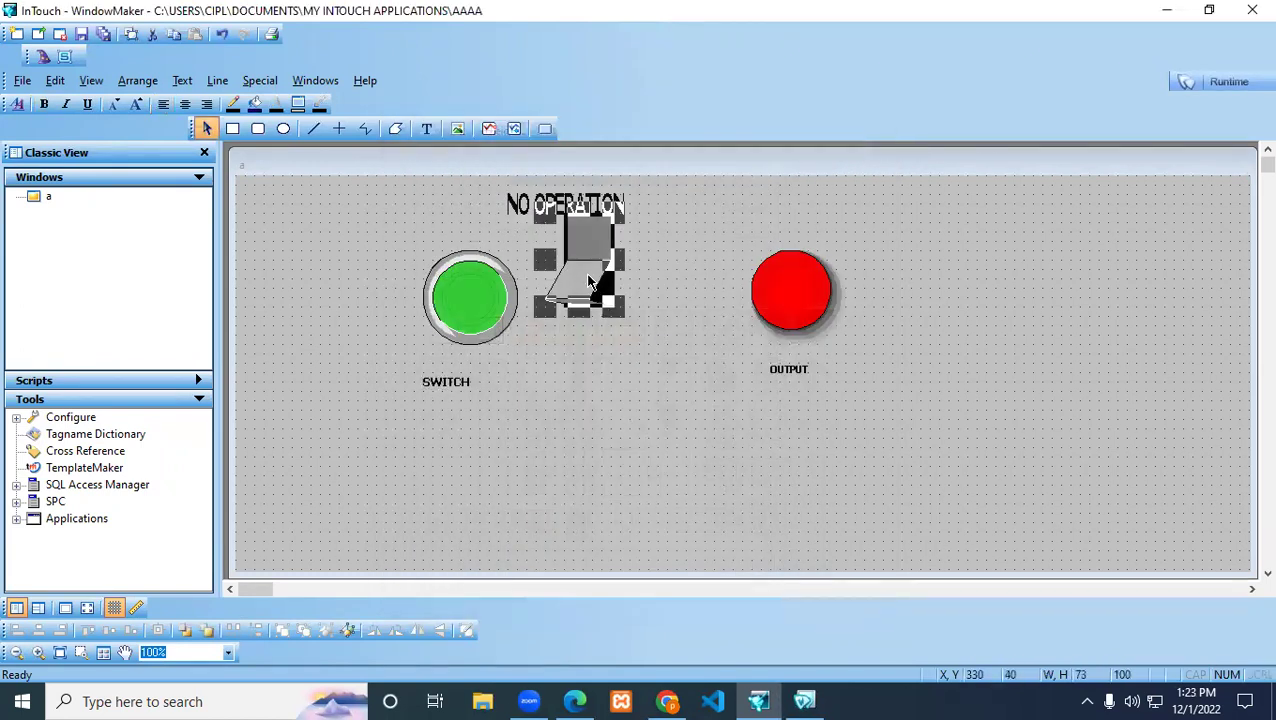
click(430, 487)
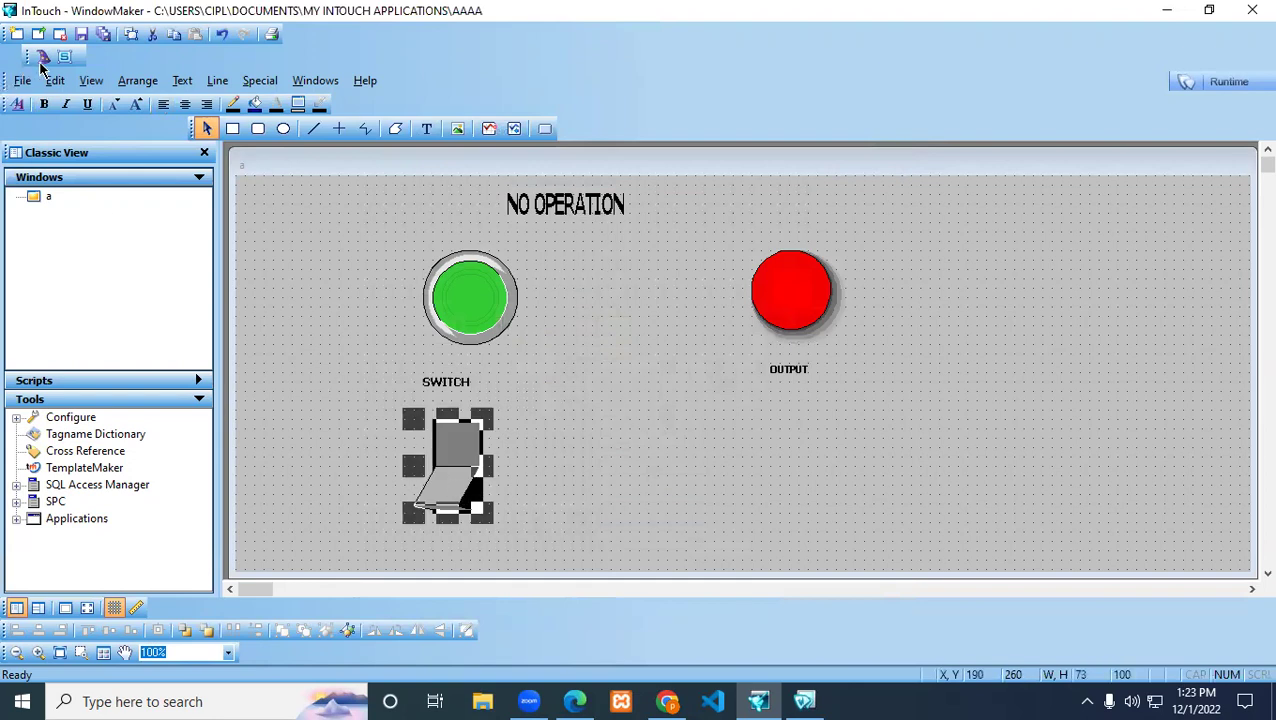
Insert the Rocker switch (down) symbol from Symbol Factory and place it level with the first rocker switch, just beside it.
click(45, 59)
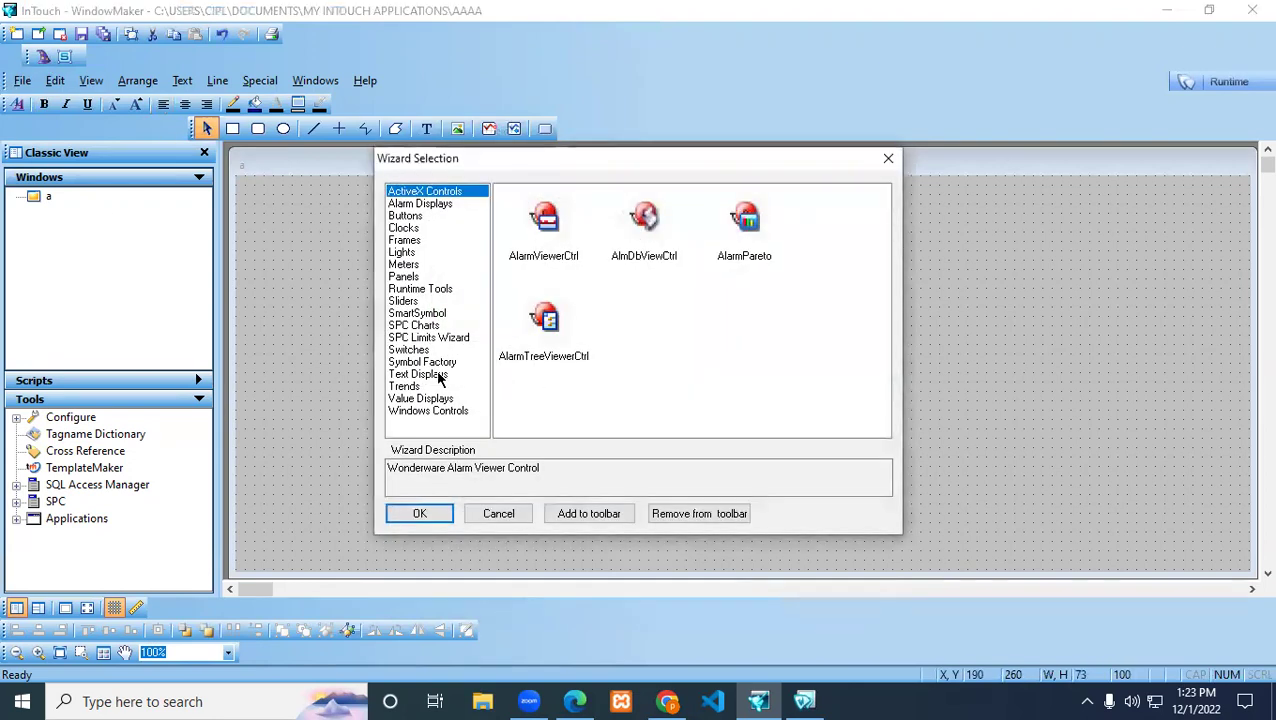
click(432, 366)
double_click(532, 228)
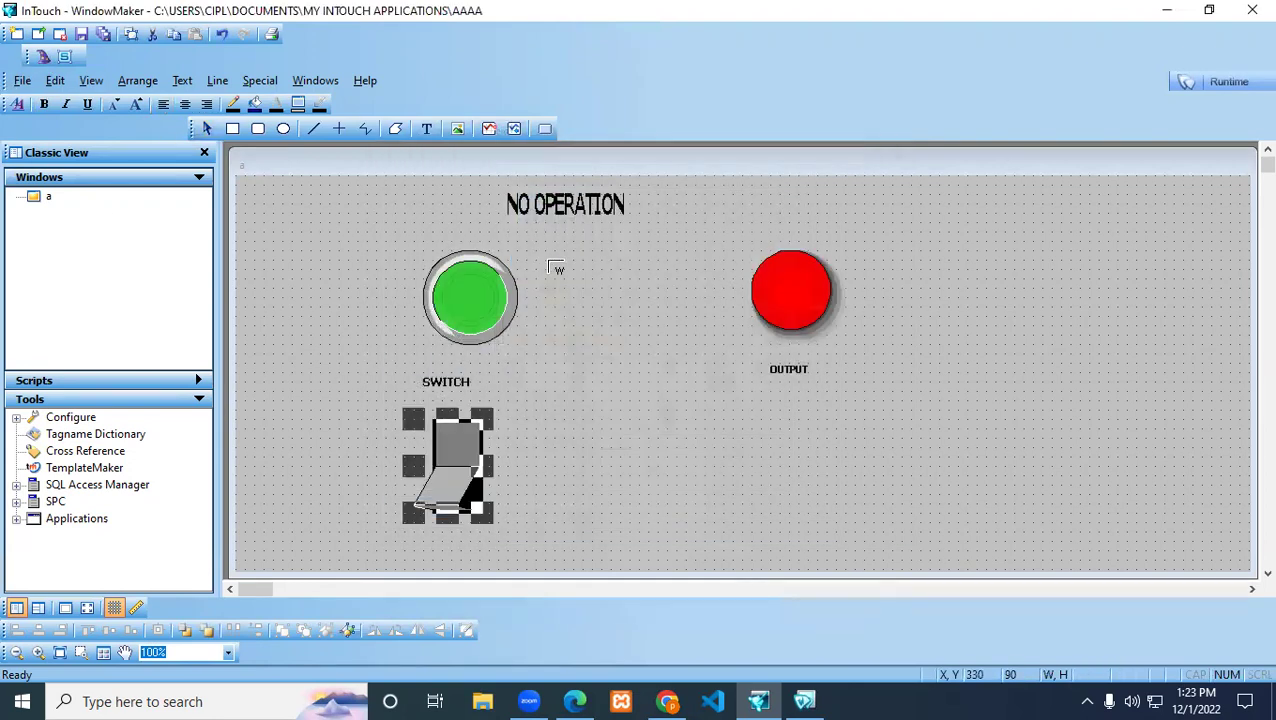
click(864, 552)
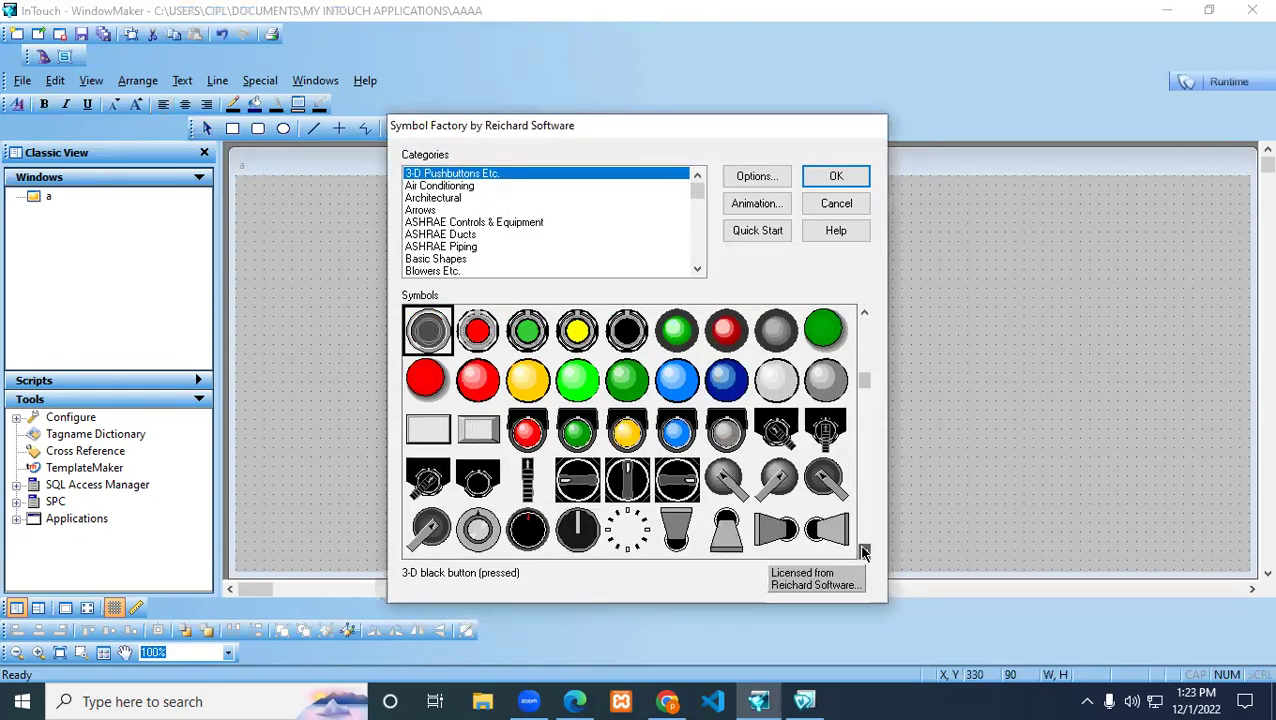
double_click(676, 430)
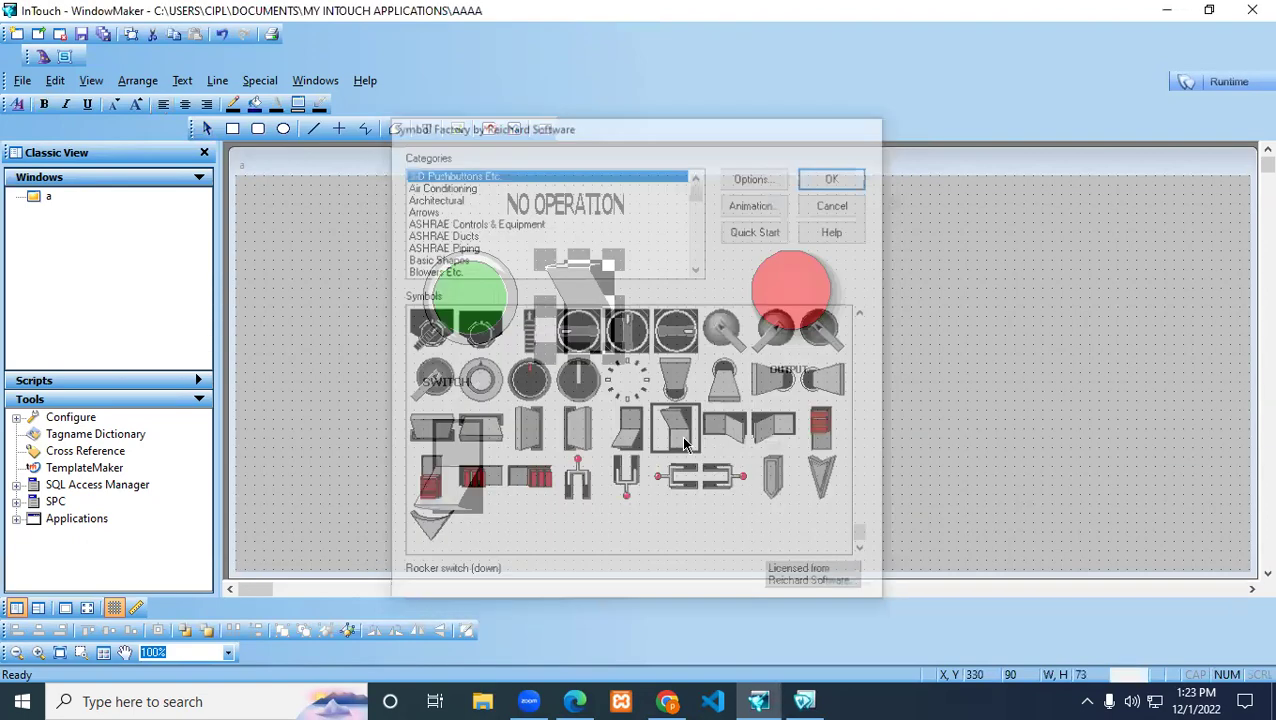
key(ctrl+c)
key(ctrl+v)
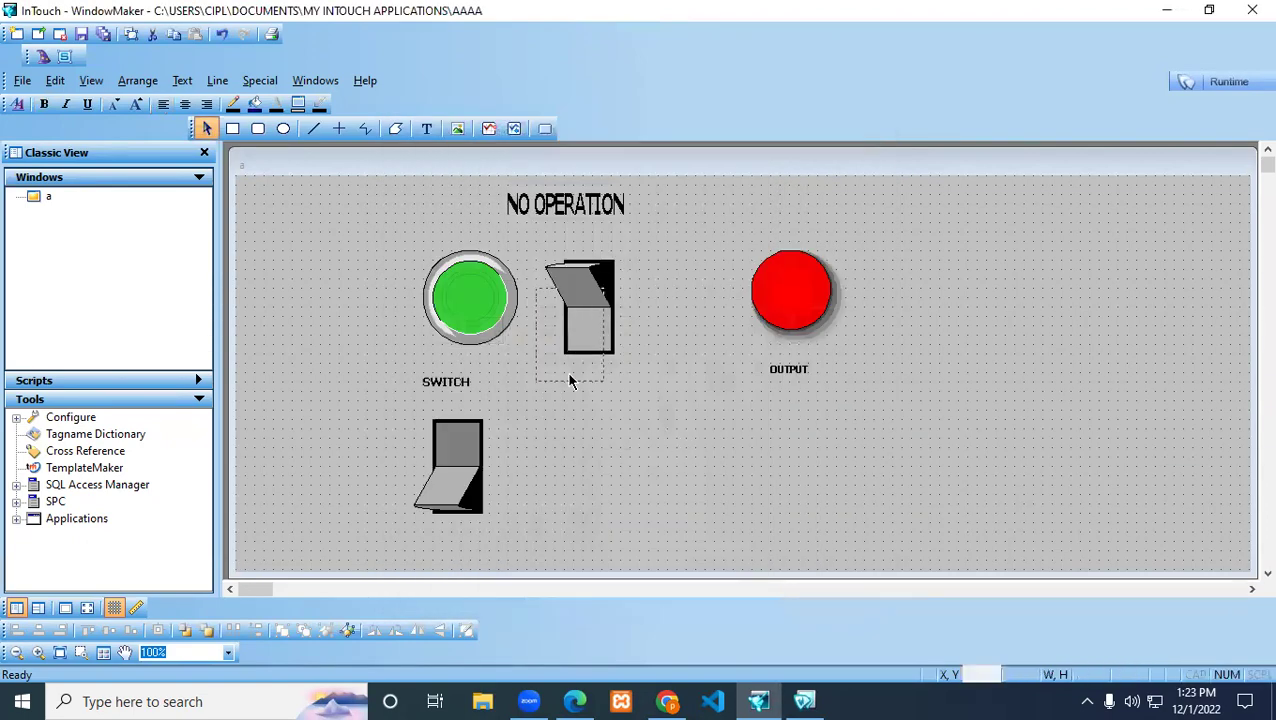
click(545, 470)
Break the cells of both rocker switches, the up version and the down version.
click(465, 473)
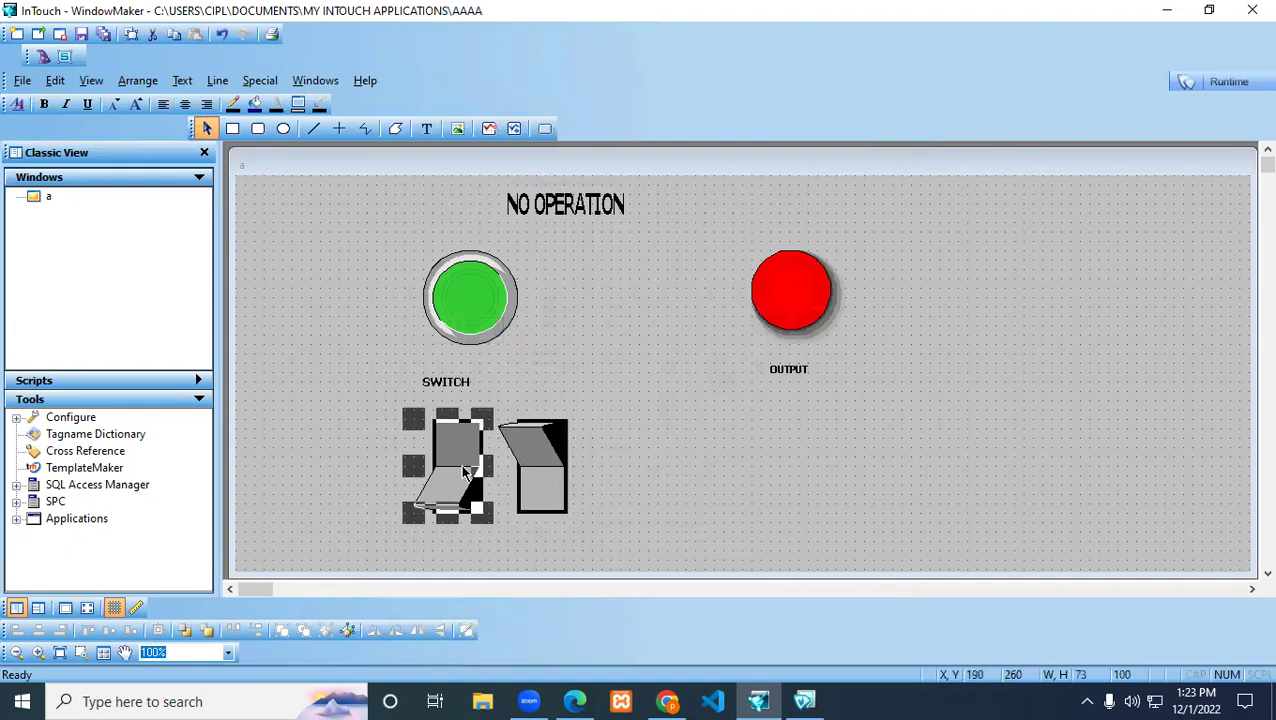
right_click(465, 473)
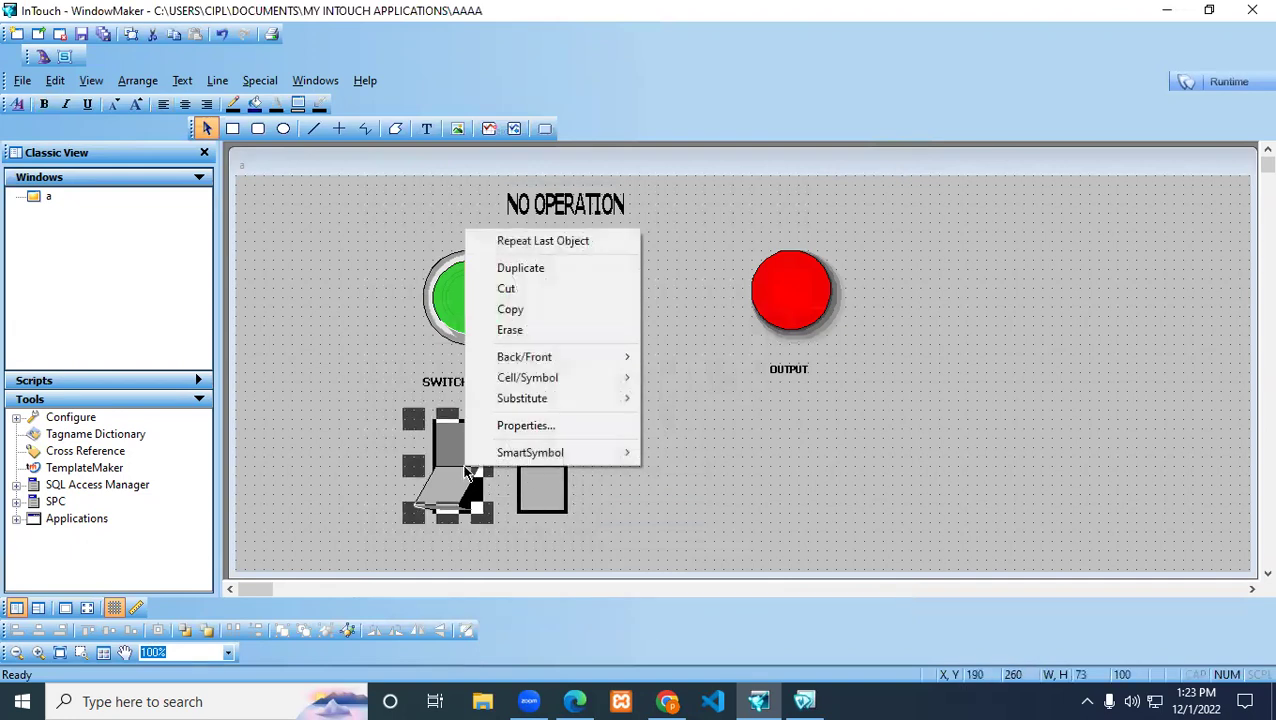
mouse_move(540, 380)
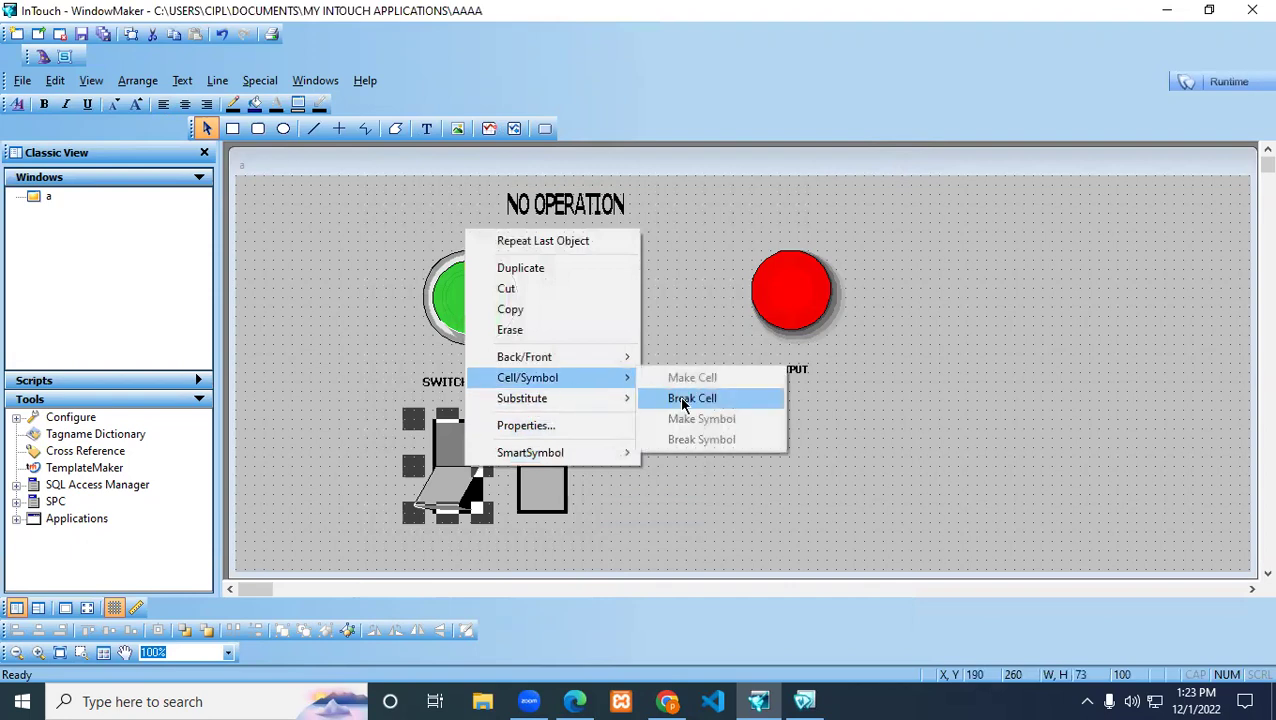
click(684, 403)
click(540, 470)
right_click(536, 472)
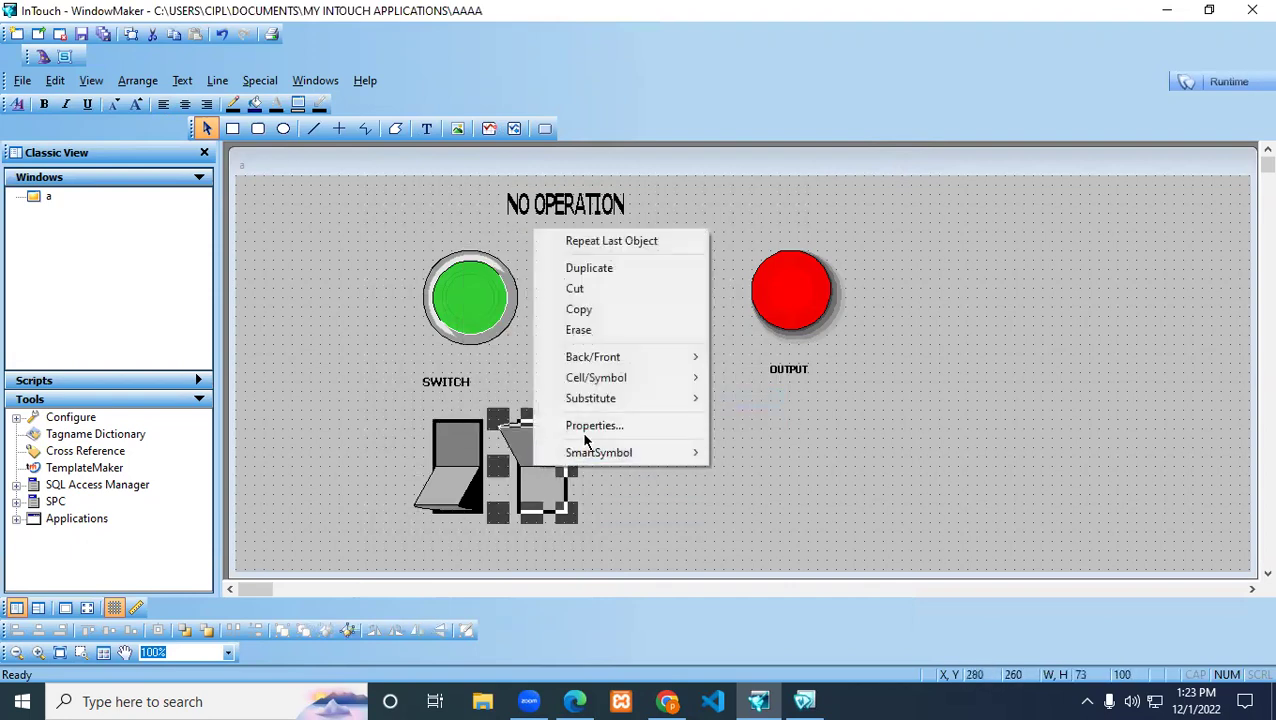
mouse_move(565, 378)
click(731, 400)
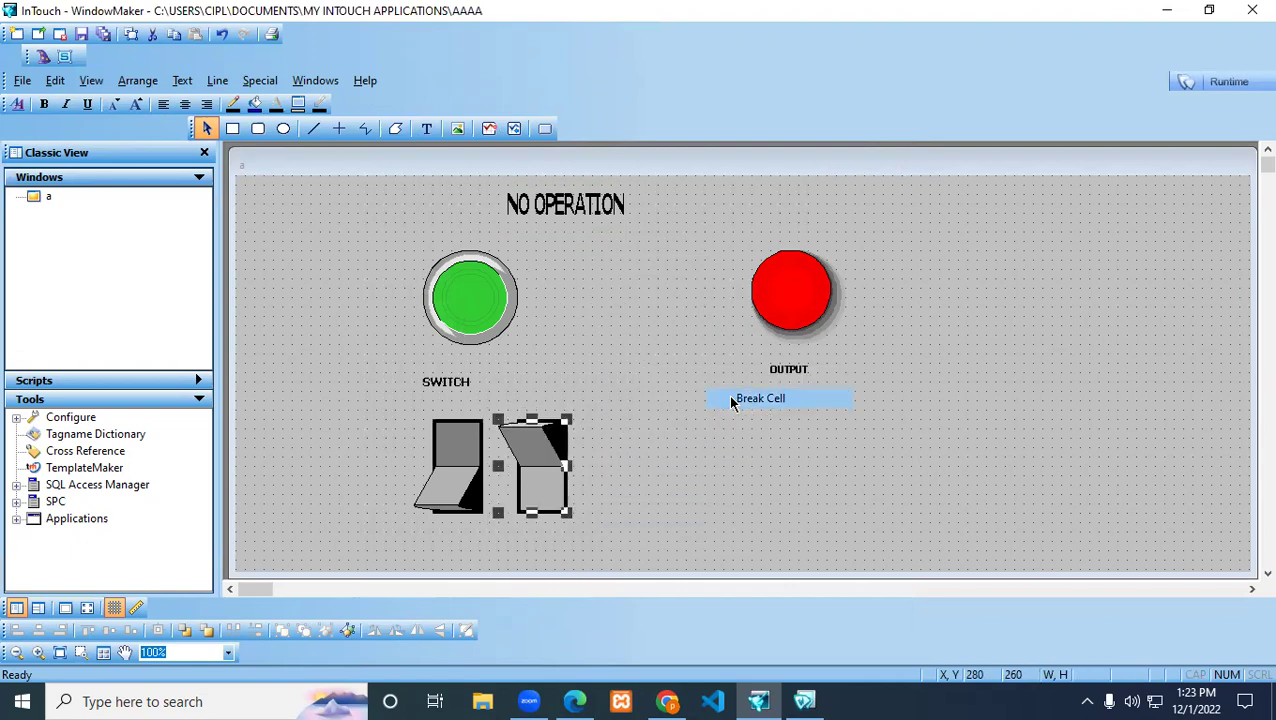
Add a discrete-value touch pushbutton link with tagname x and Direct action to the Rocker switch (up) symbol.
click(446, 470)
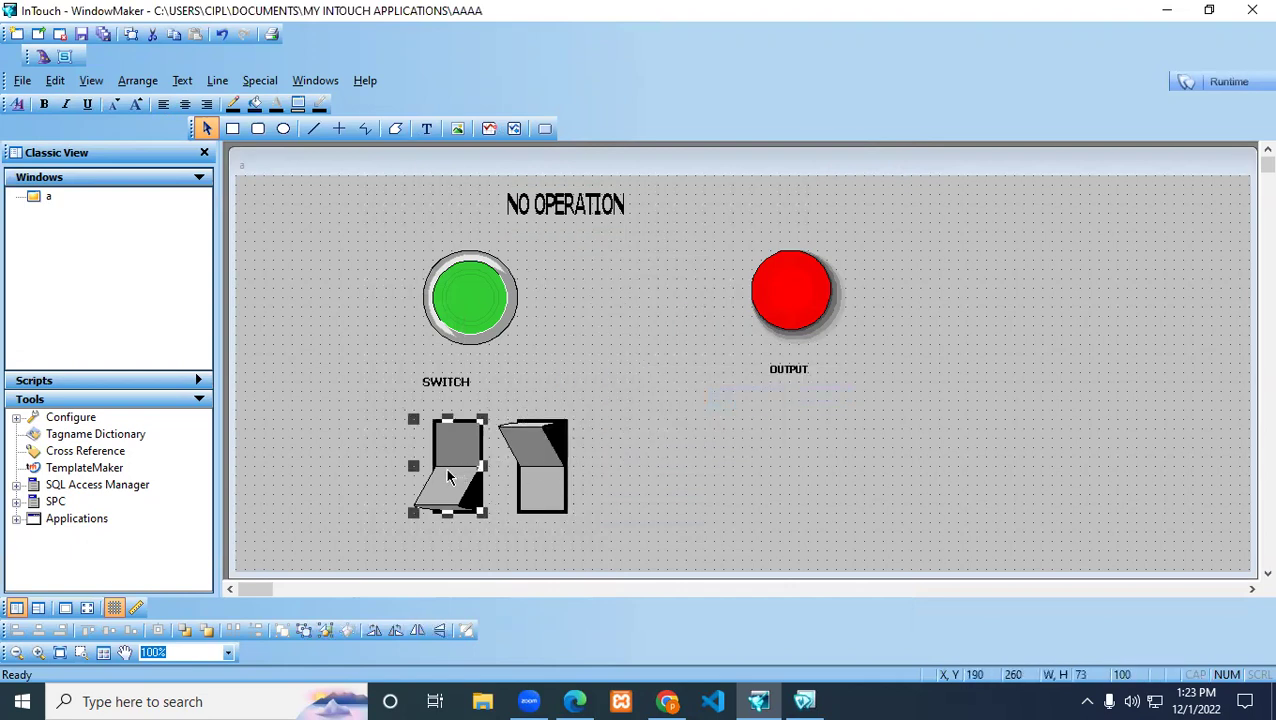
double_click(446, 468)
click(479, 401)
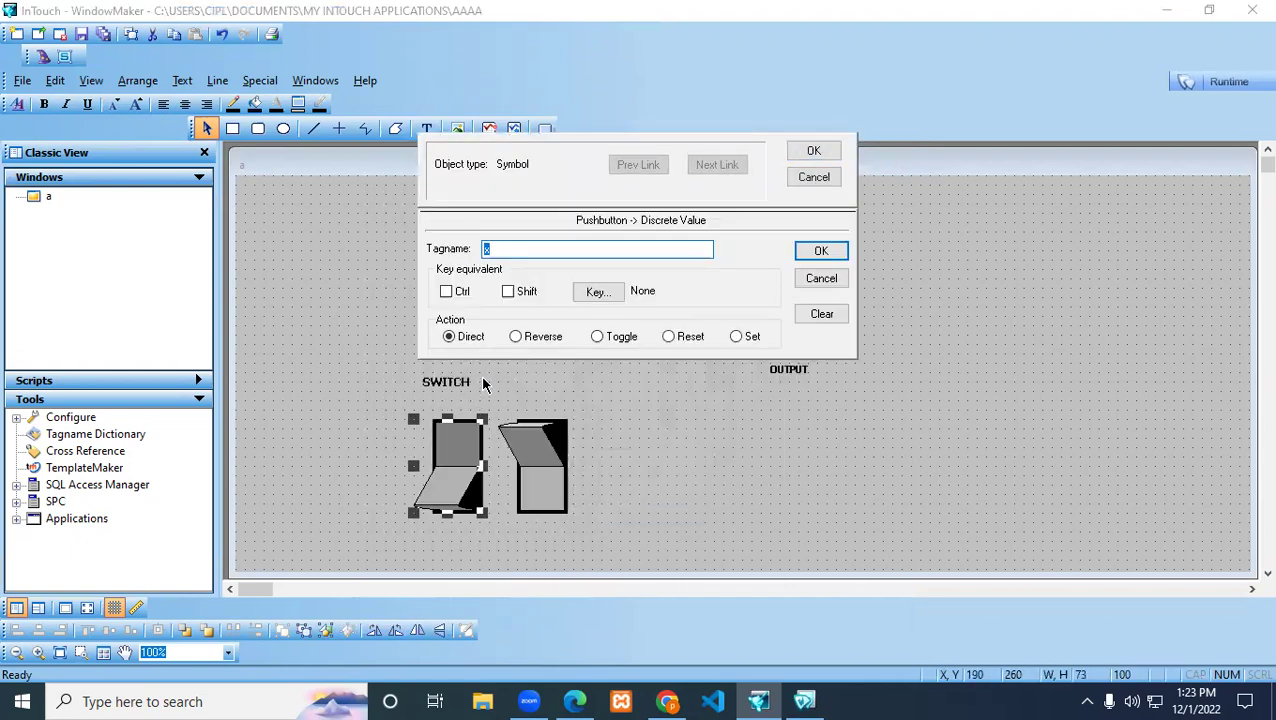
click(820, 251)
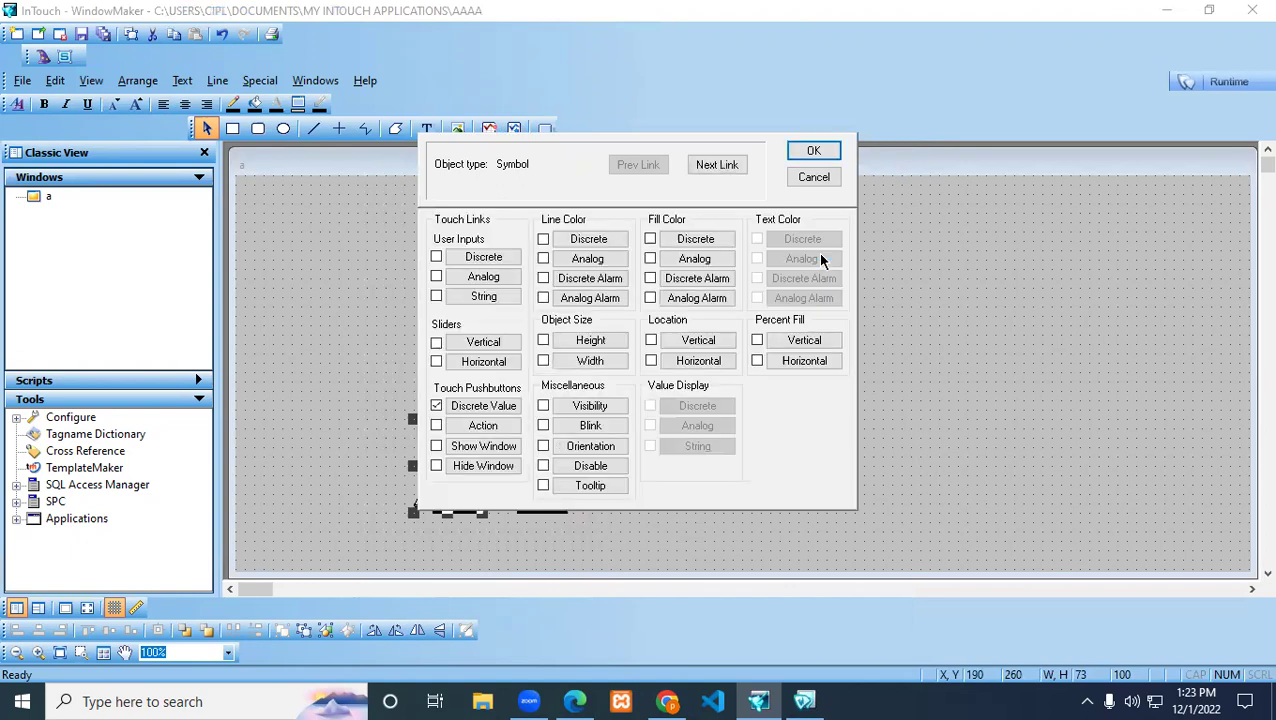
click(813, 152)
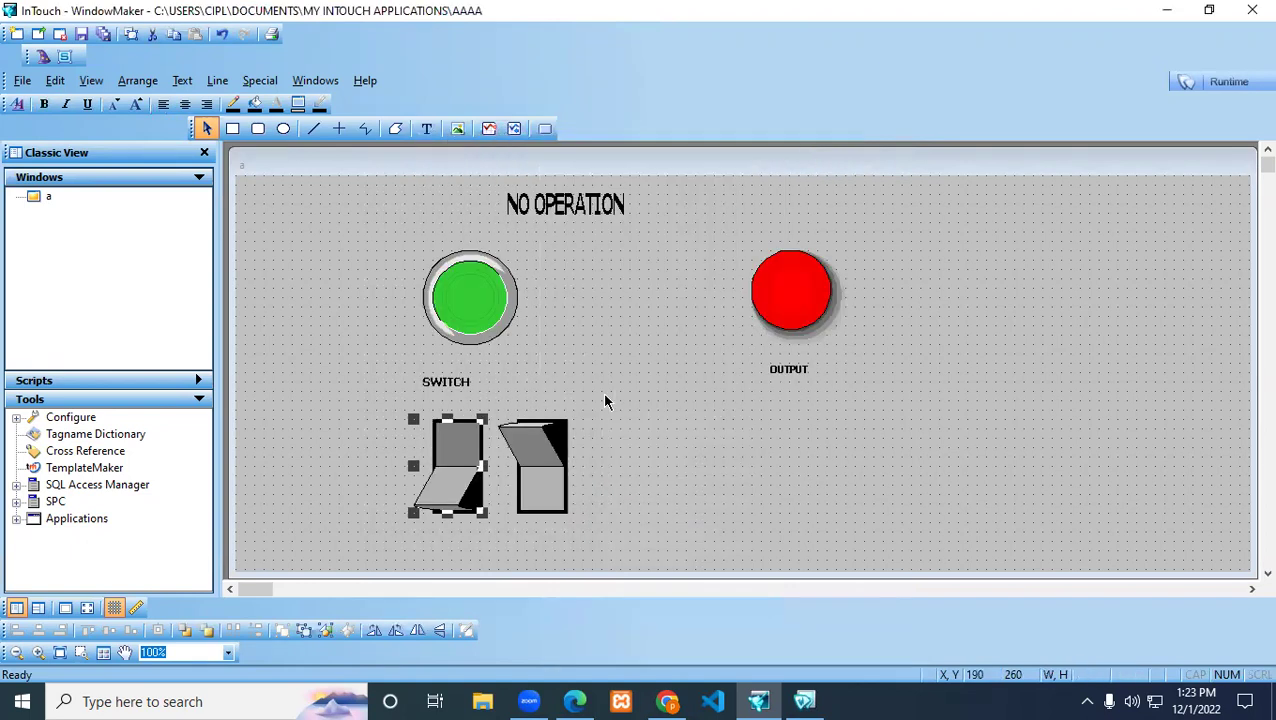
Give the Rocker switch (down) symbol a discrete-value touch pushbutton link on tag x with Direct action.
double_click(535, 485)
click(490, 406)
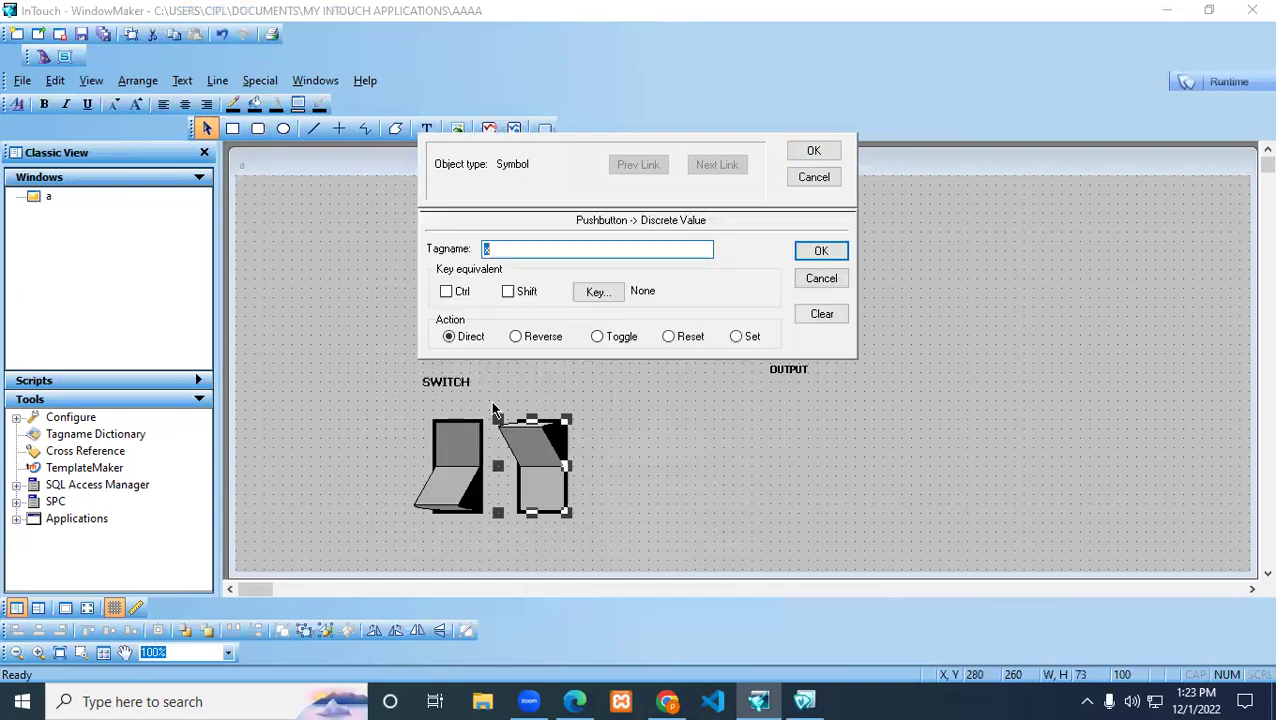
click(812, 251)
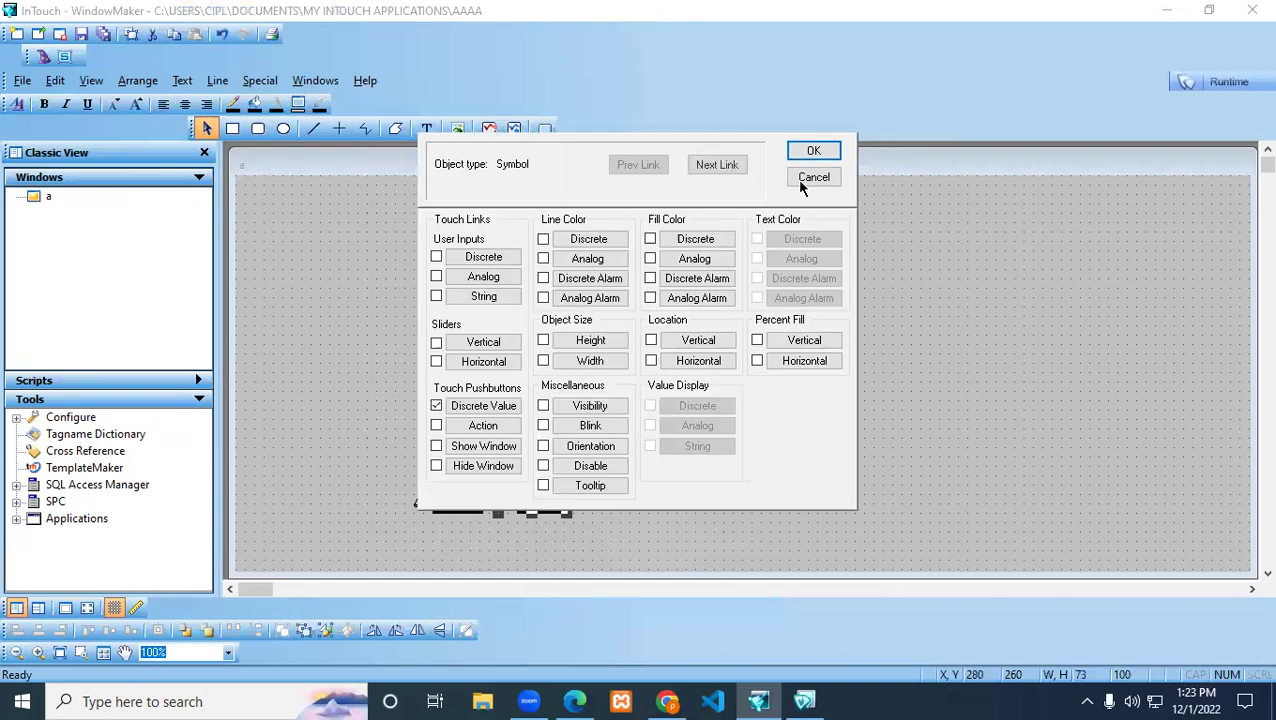
click(810, 158)
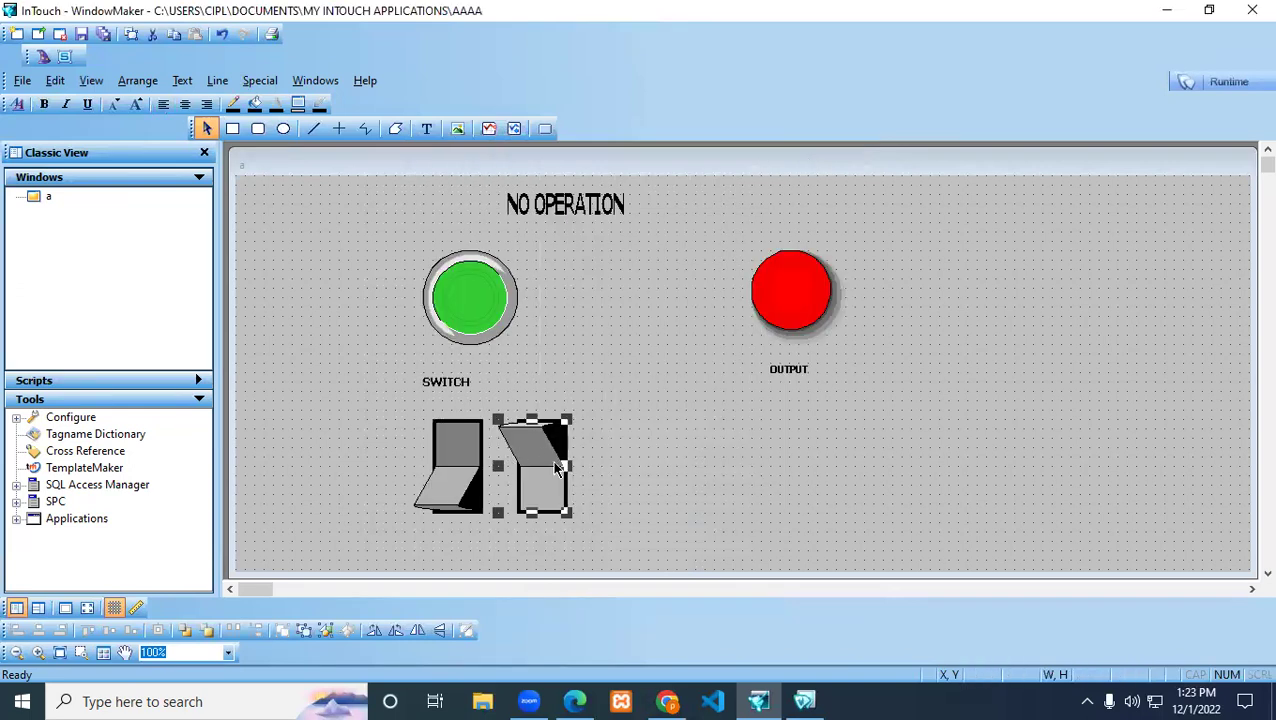
Add a visibility link on tag x to the Rocker switch (up) symbol so that it shows while x is off.
double_click(440, 477)
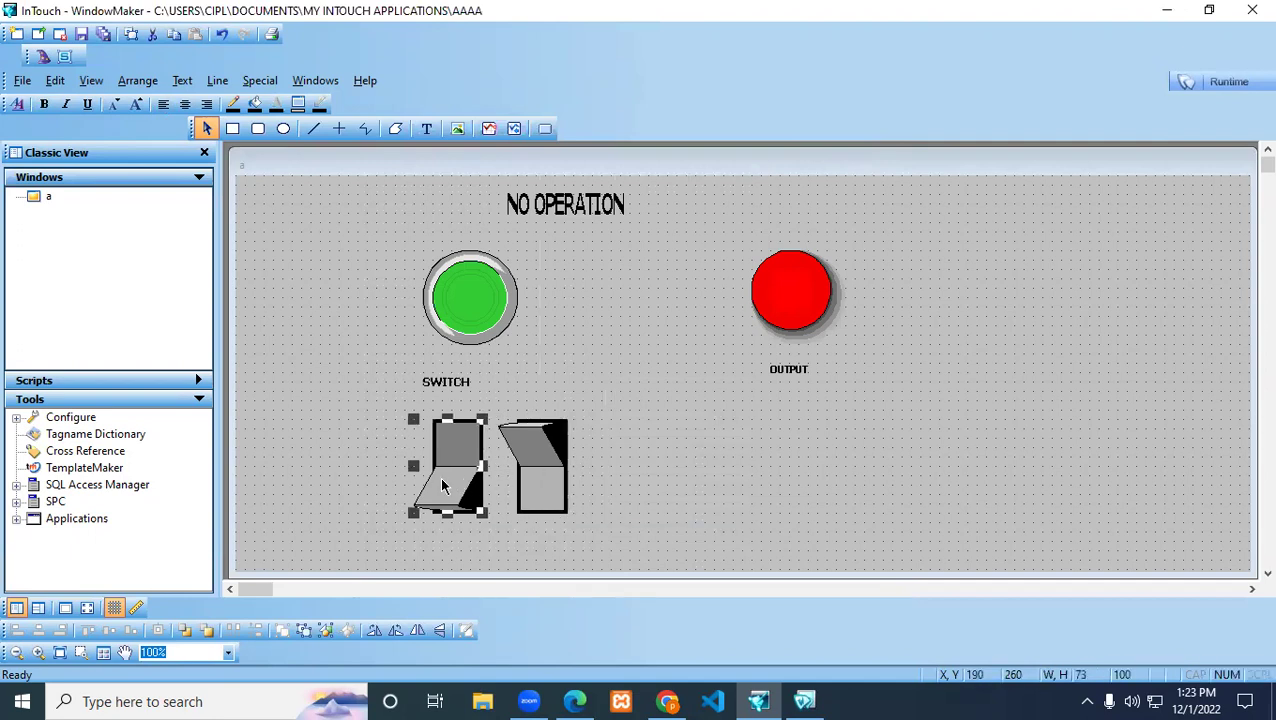
click(590, 410)
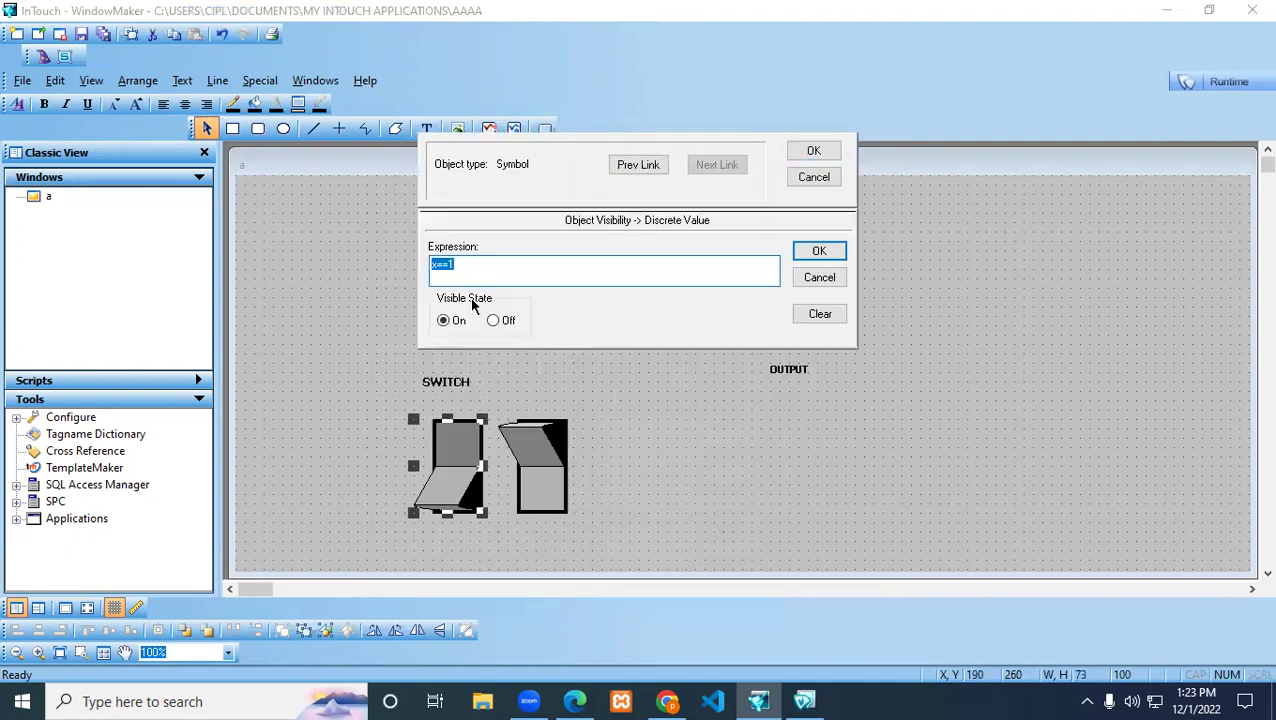
click(460, 266)
click(818, 251)
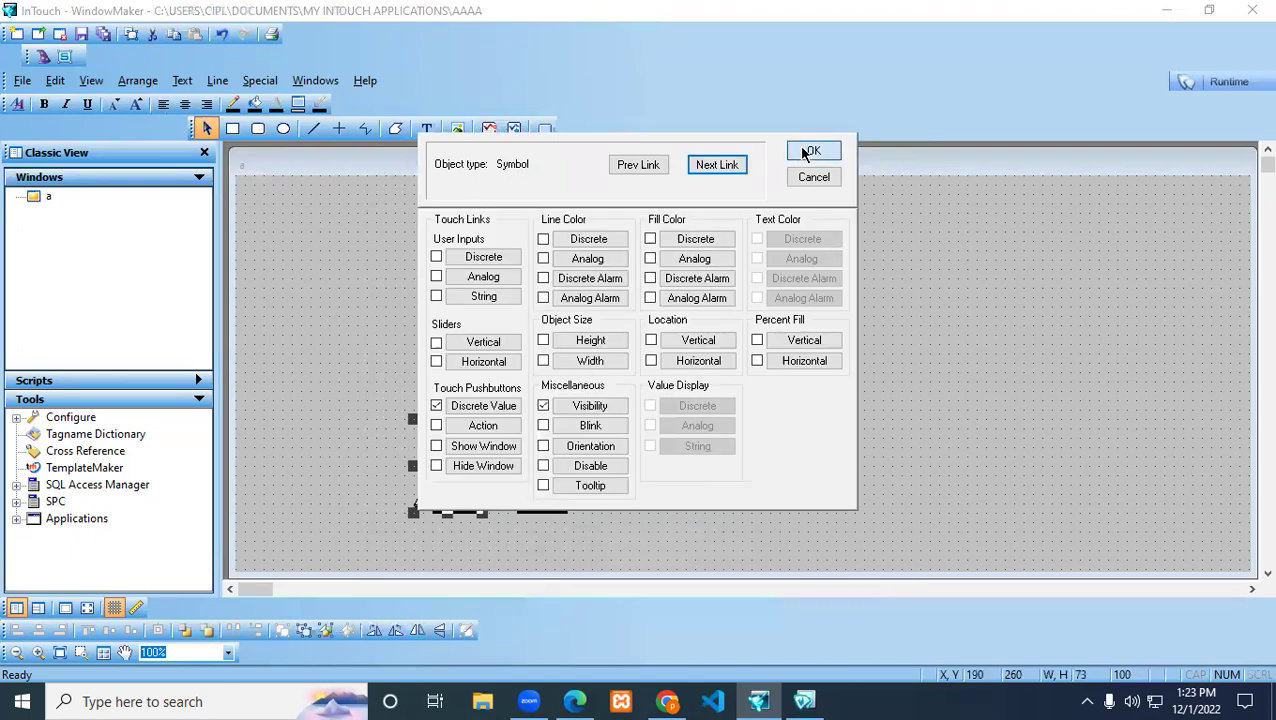
click(806, 153)
Make the Rocker switch (down) symbol visible on the expression x==1 and move it exactly over the up switch.
click(527, 470)
double_click(527, 470)
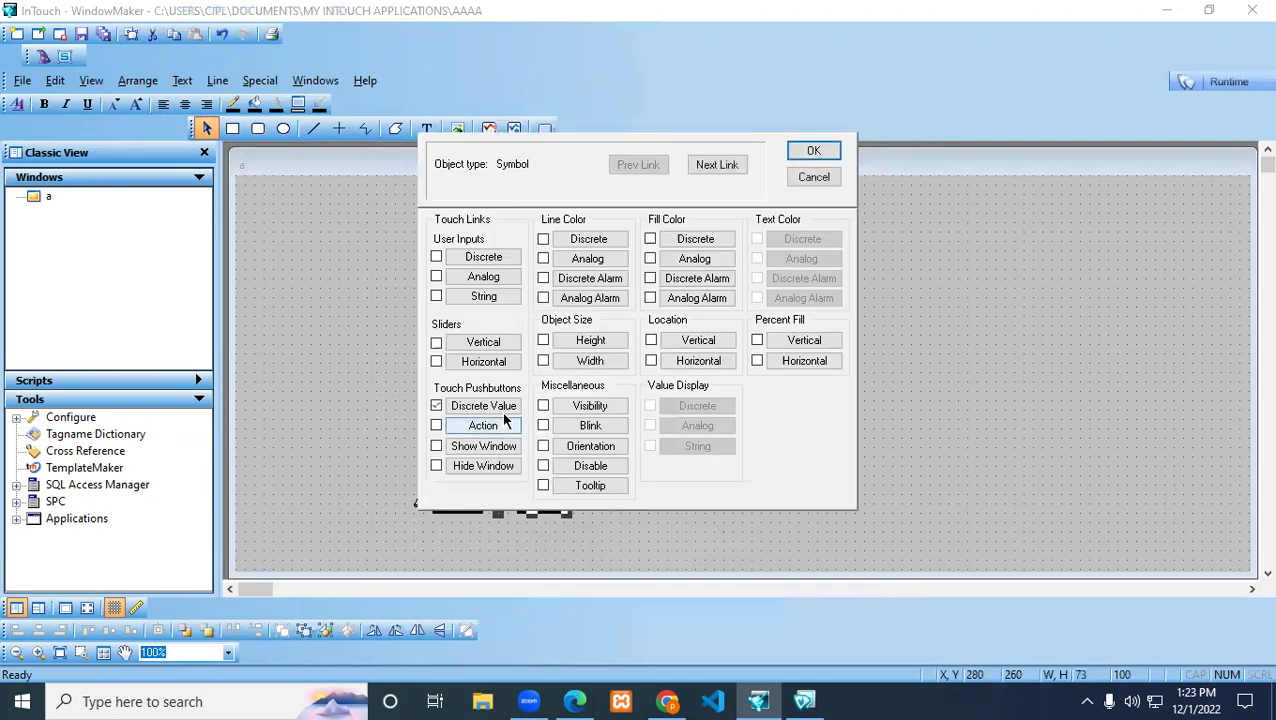
click(590, 406)
click(467, 261)
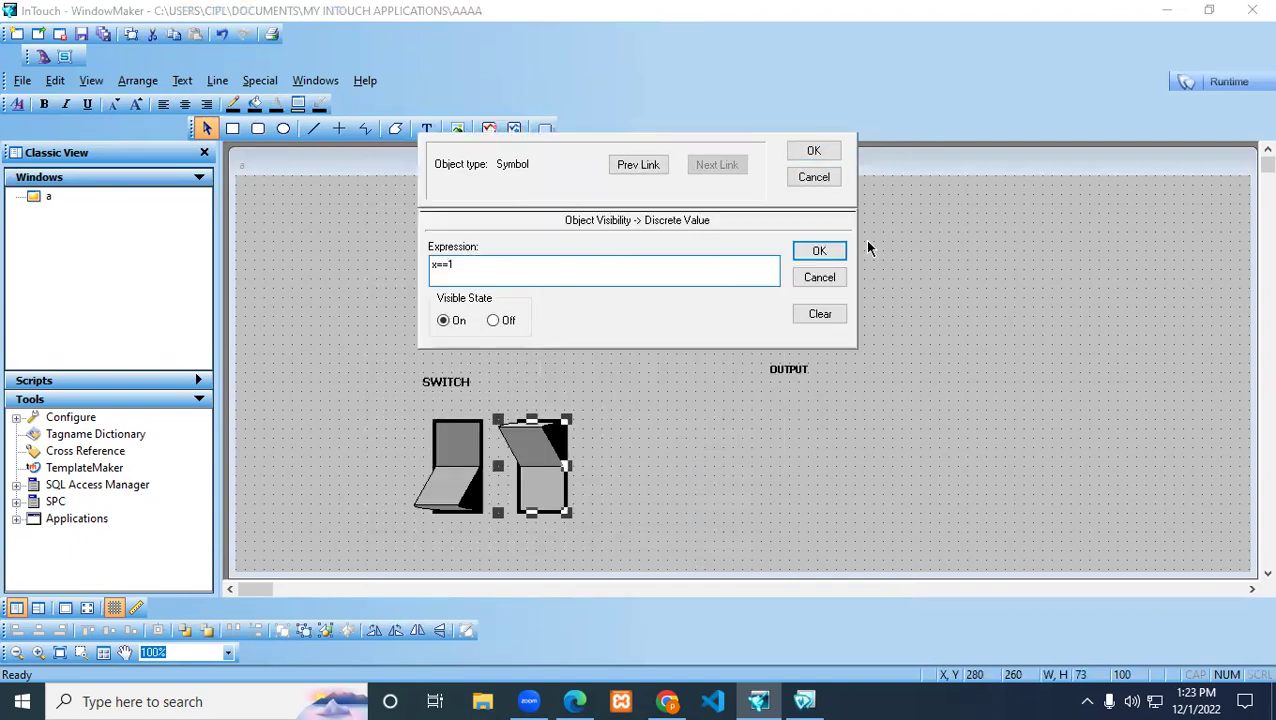
click(819, 251)
click(811, 150)
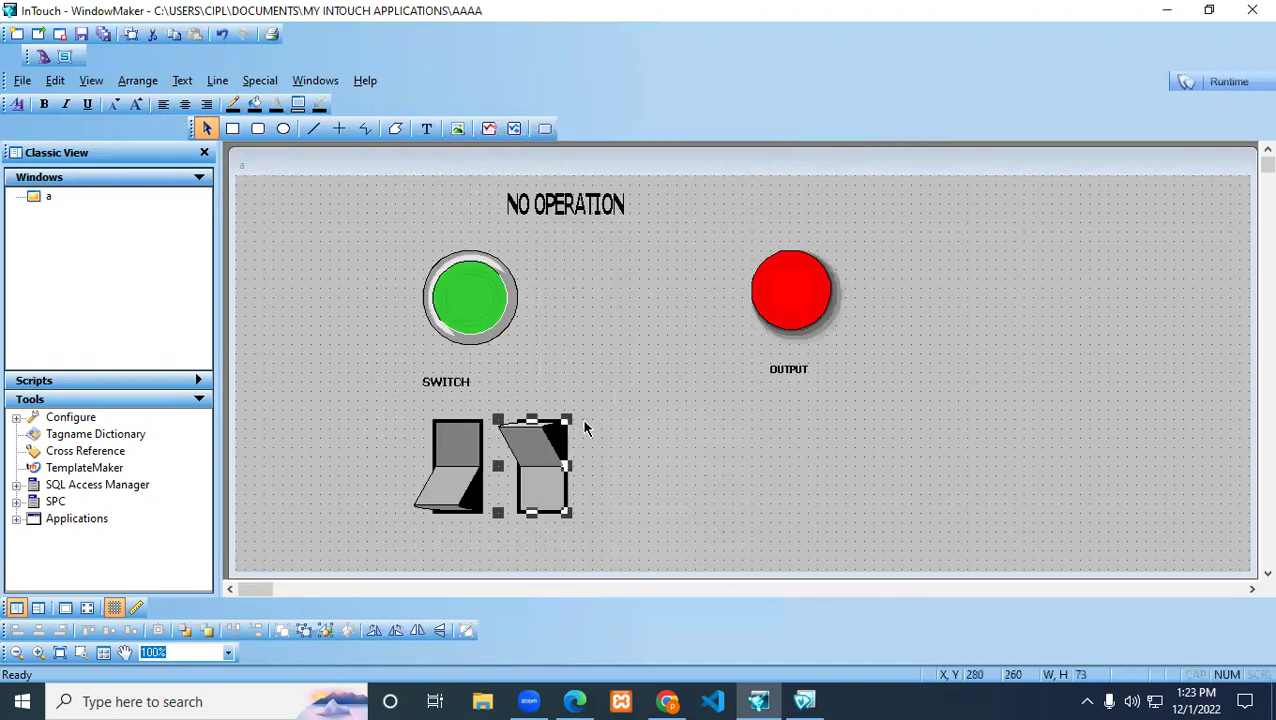
drag(552, 460, 452, 476)
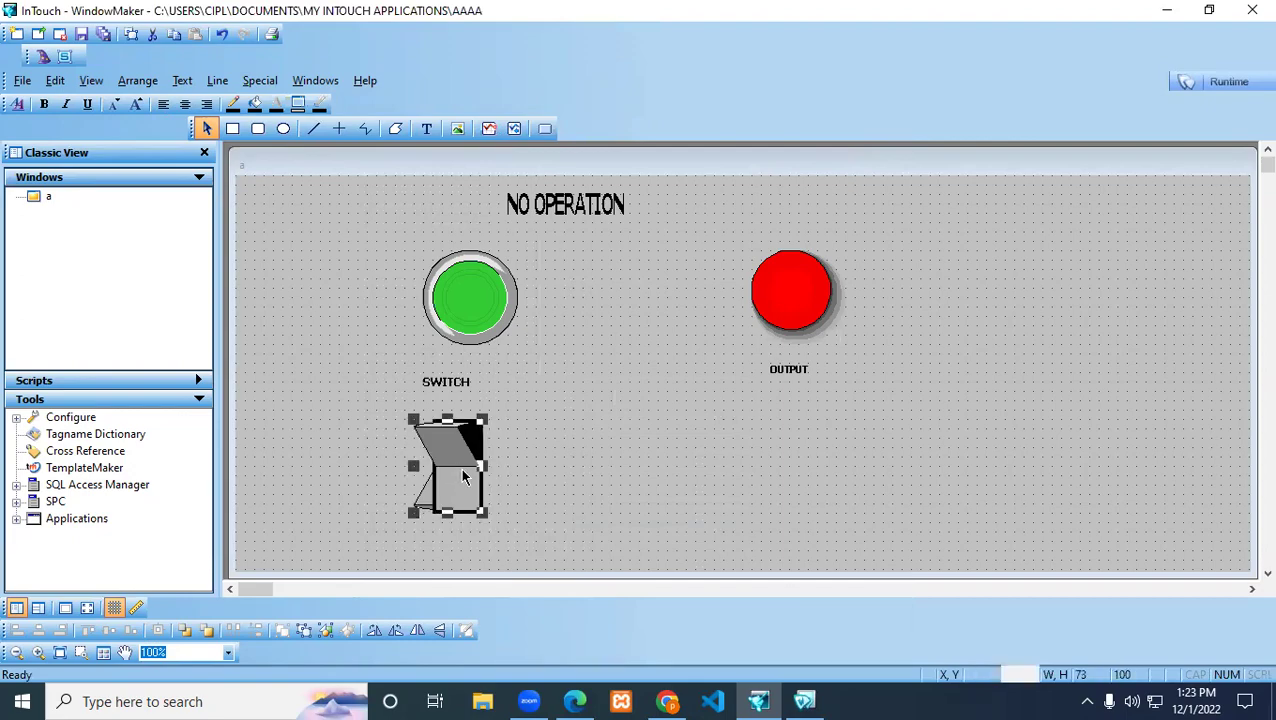
Run window a in WindowViewer and operate the stacked rocker switch repeatedly to check the switch positions and the output.
click(1228, 81)
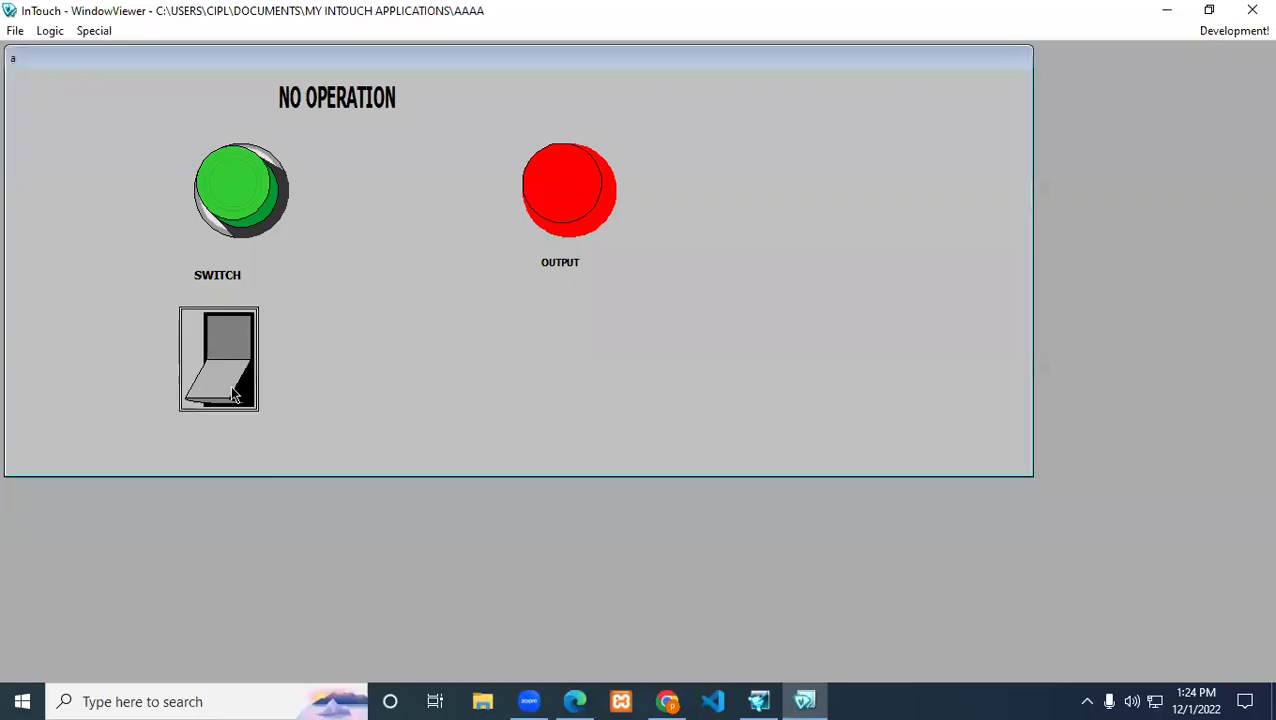
click(231, 390)
click(231, 390)
click(231, 390)
click(231, 392)
click(231, 392)
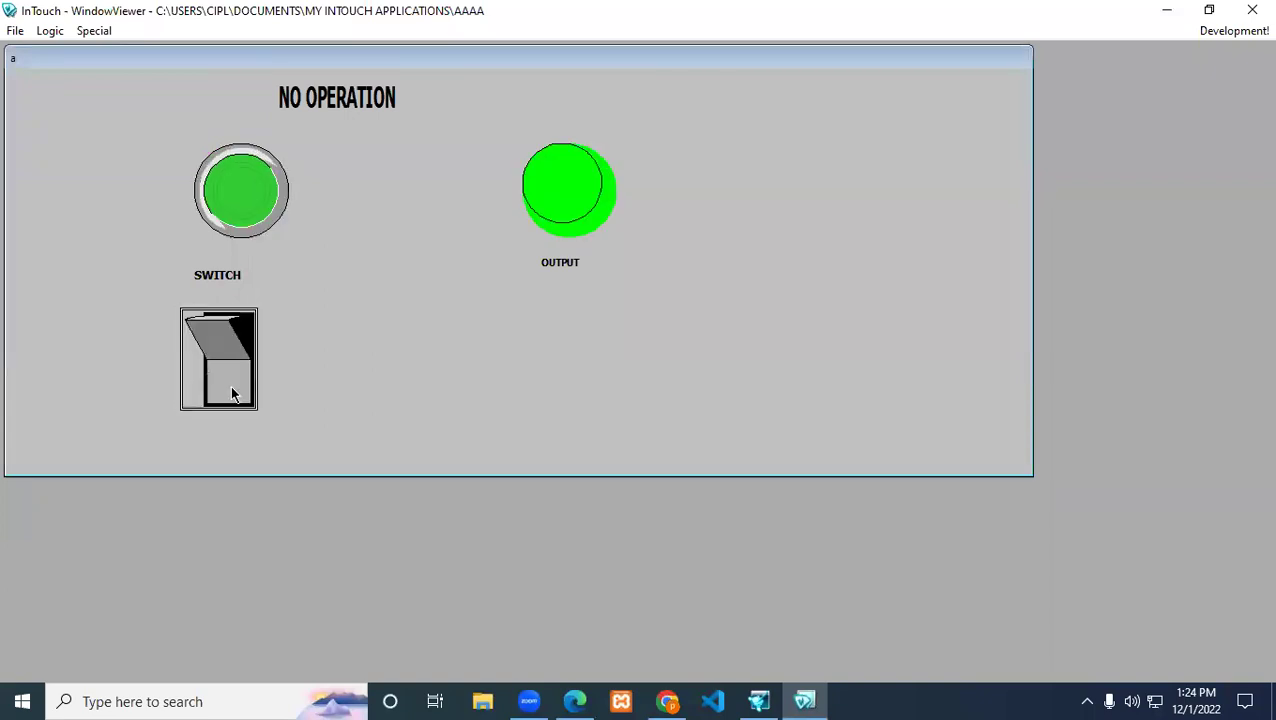
click(231, 392)
click(231, 392)
click(231, 392)
click(231, 392)
click(231, 392)
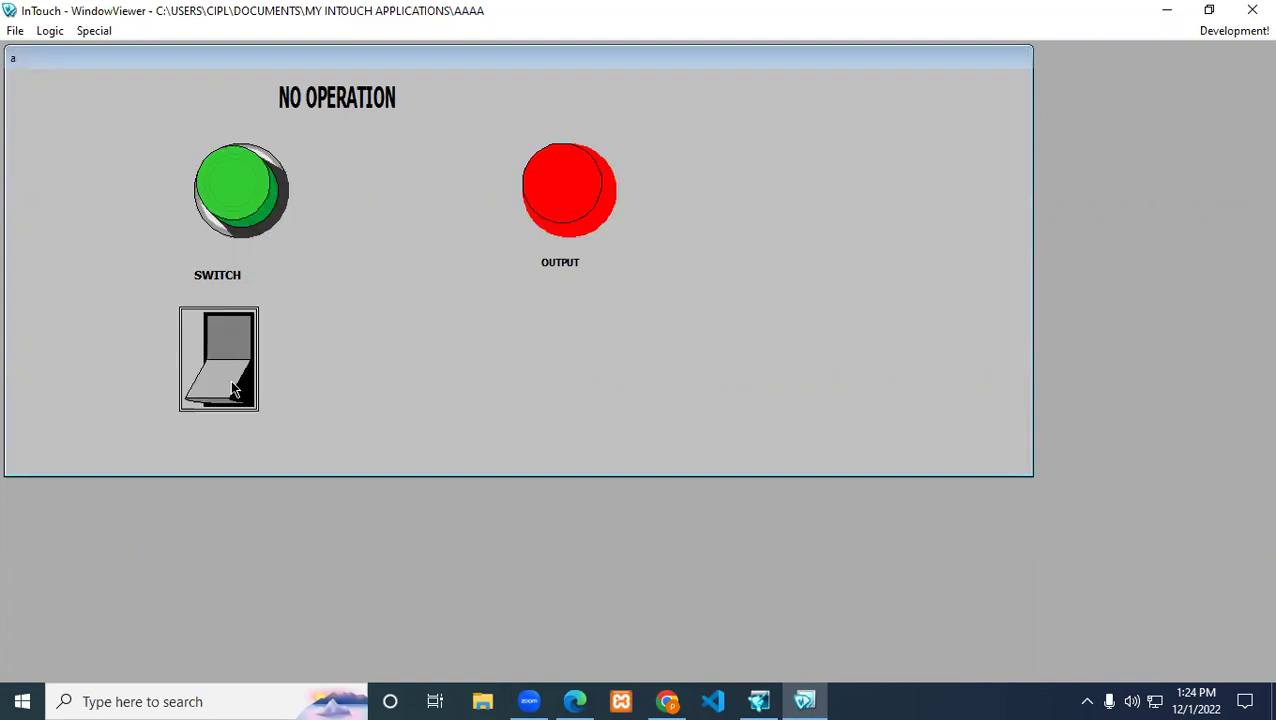
click(231, 390)
click(231, 390)
click(231, 390)
click(231, 390)
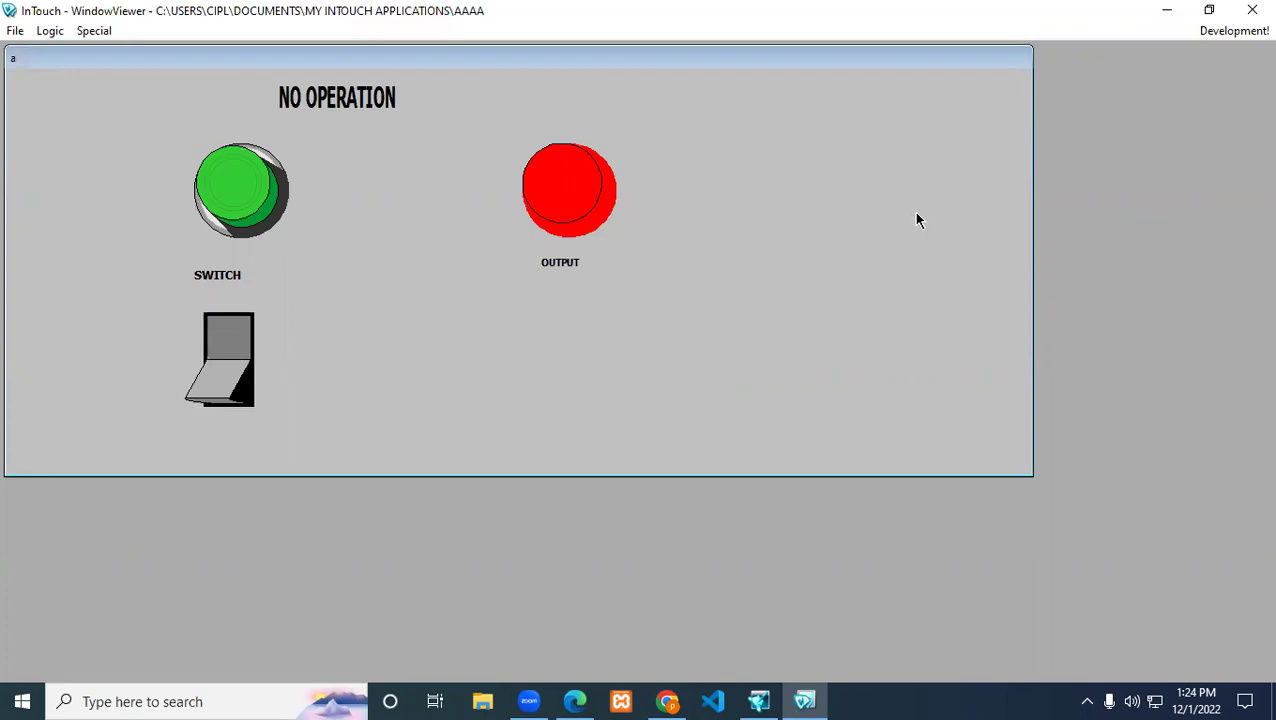
Return to WindowMaker and delete all the NO OPERATION objects from window a.
click(1234, 31)
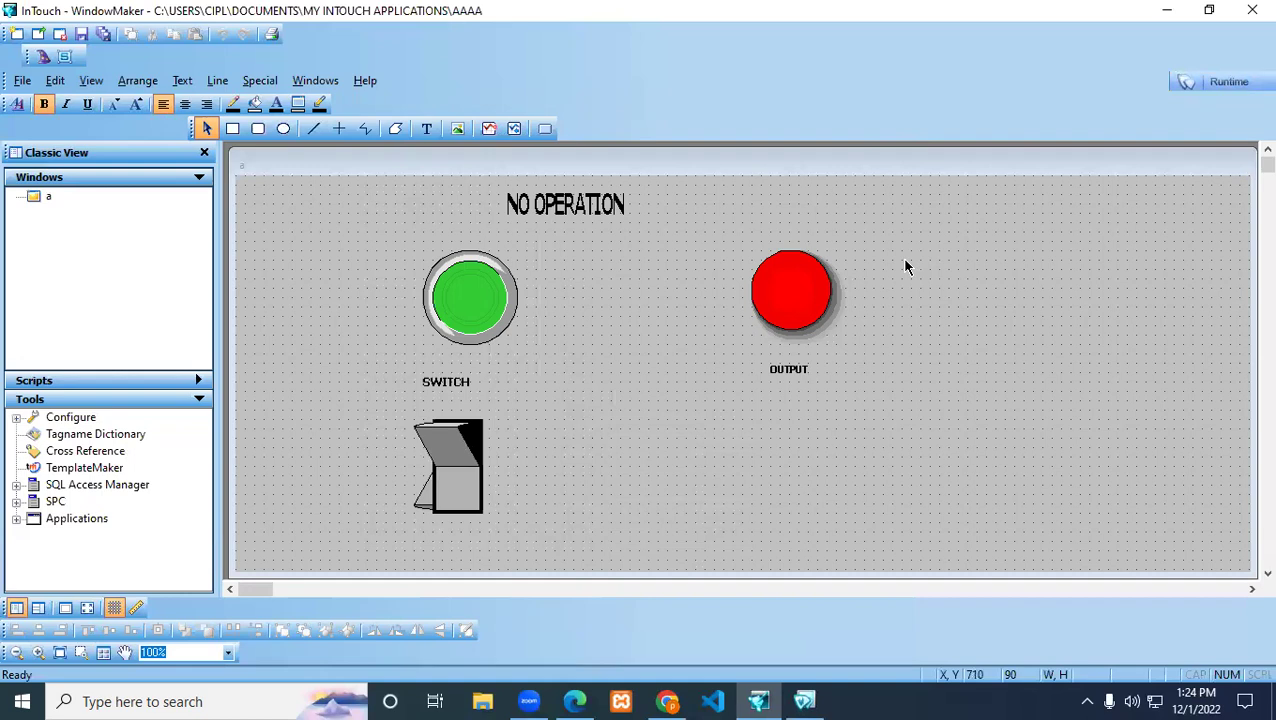
drag(320, 186, 938, 538)
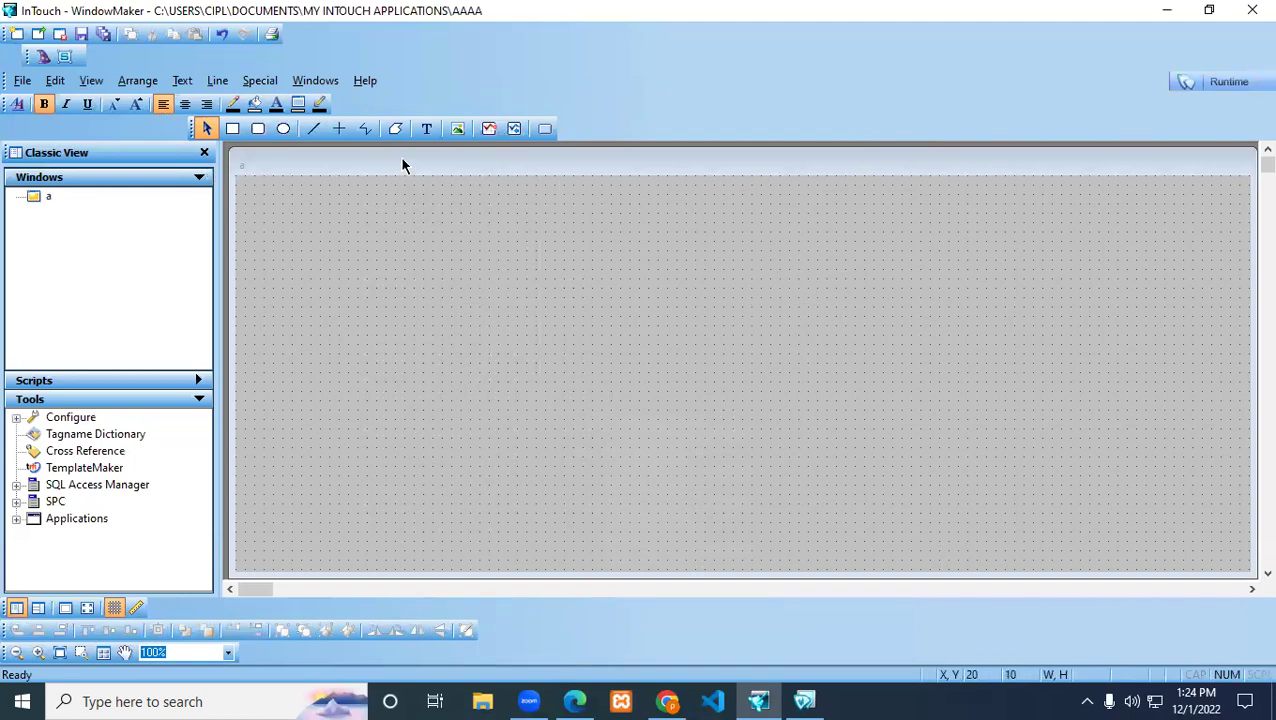
Add the heading ANALOG COMMANDS near the upper edge of window a and enlarge it.
click(426, 128)
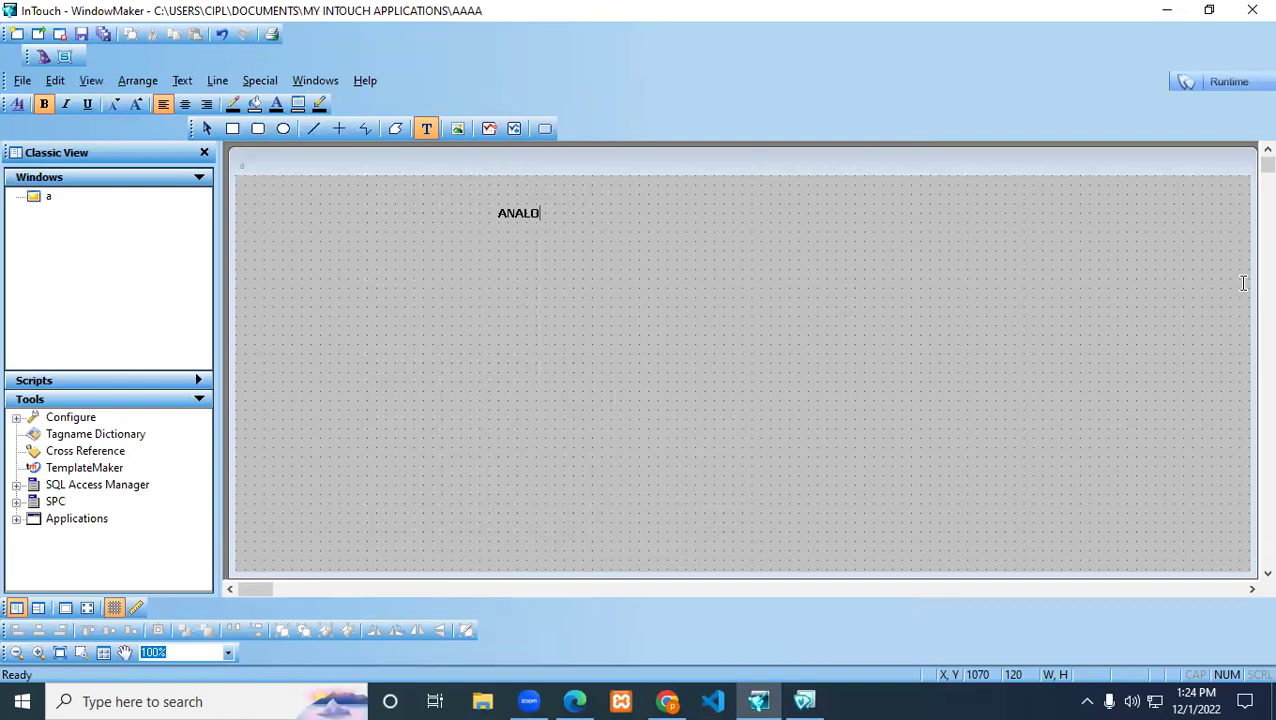
text(OMMANDS)
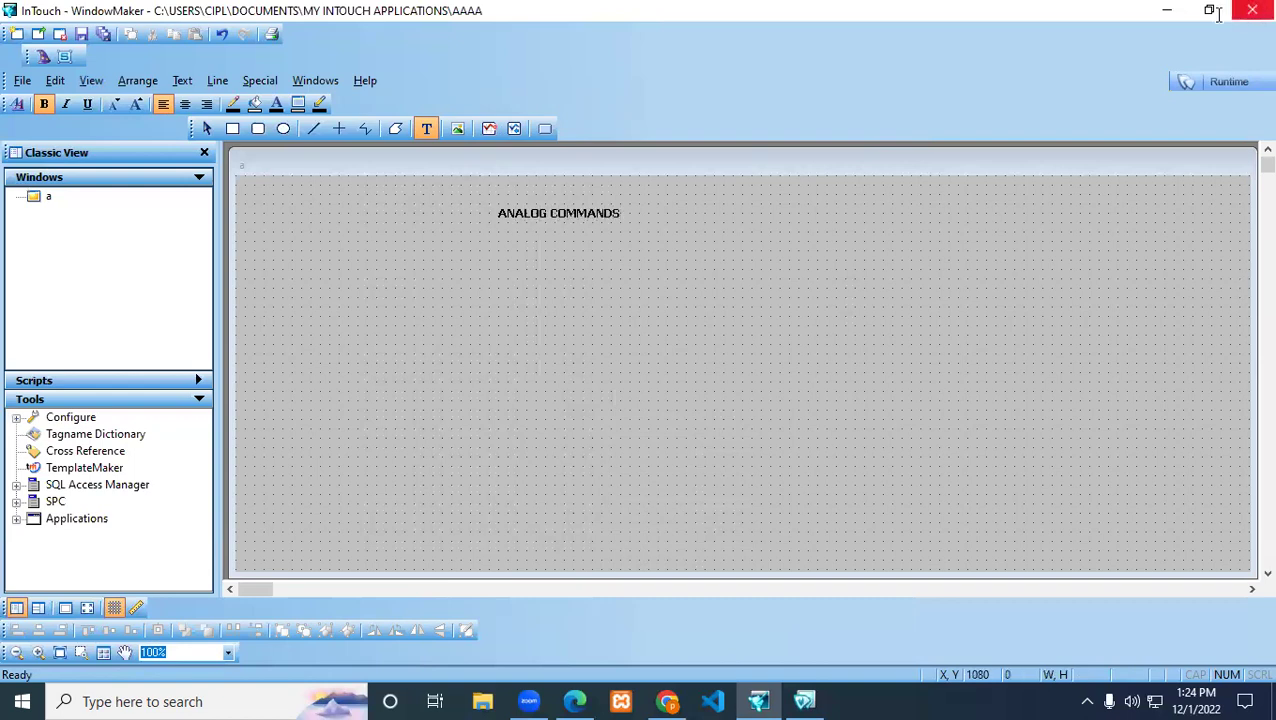
click(660, 295)
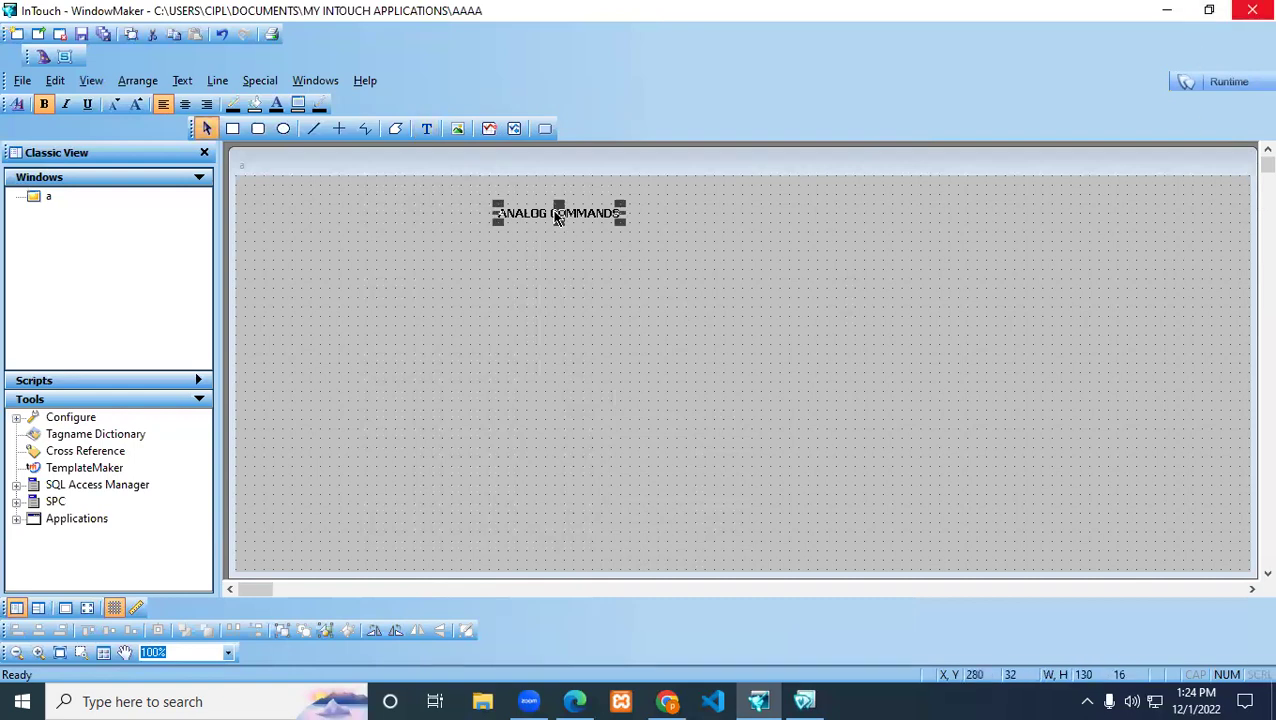
click(651, 253)
drag(651, 253, 745, 246)
drag(633, 230, 642, 209)
click(645, 277)
Add the subtitle LOCATION, enlarge it and center it beneath the ANALOG COMMANDS heading.
click(426, 128)
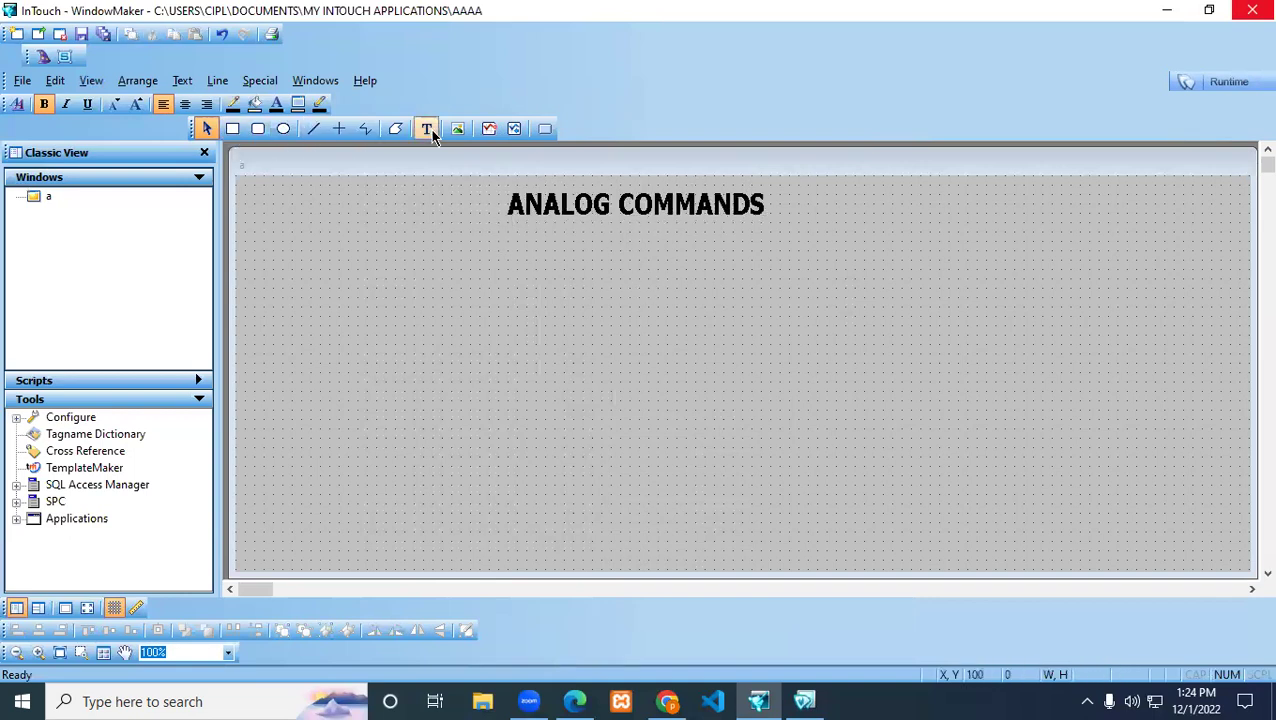
click(519, 229)
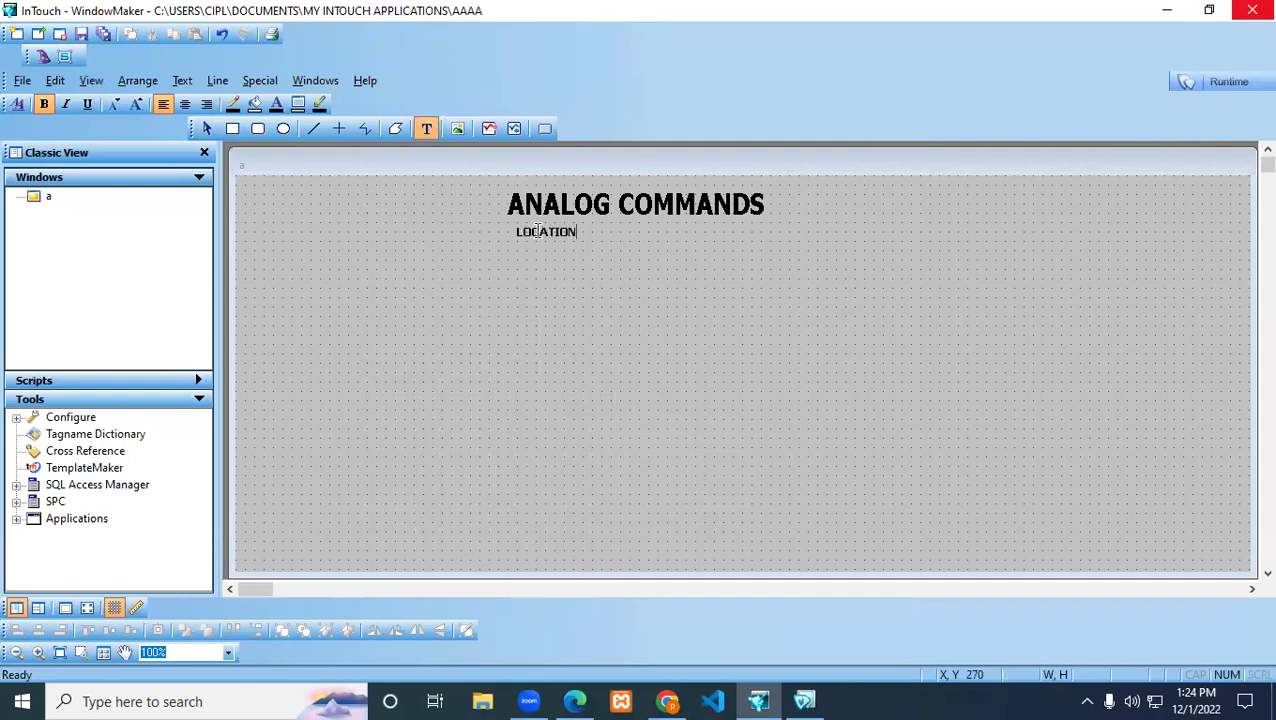
click(570, 245)
drag(584, 239, 659, 251)
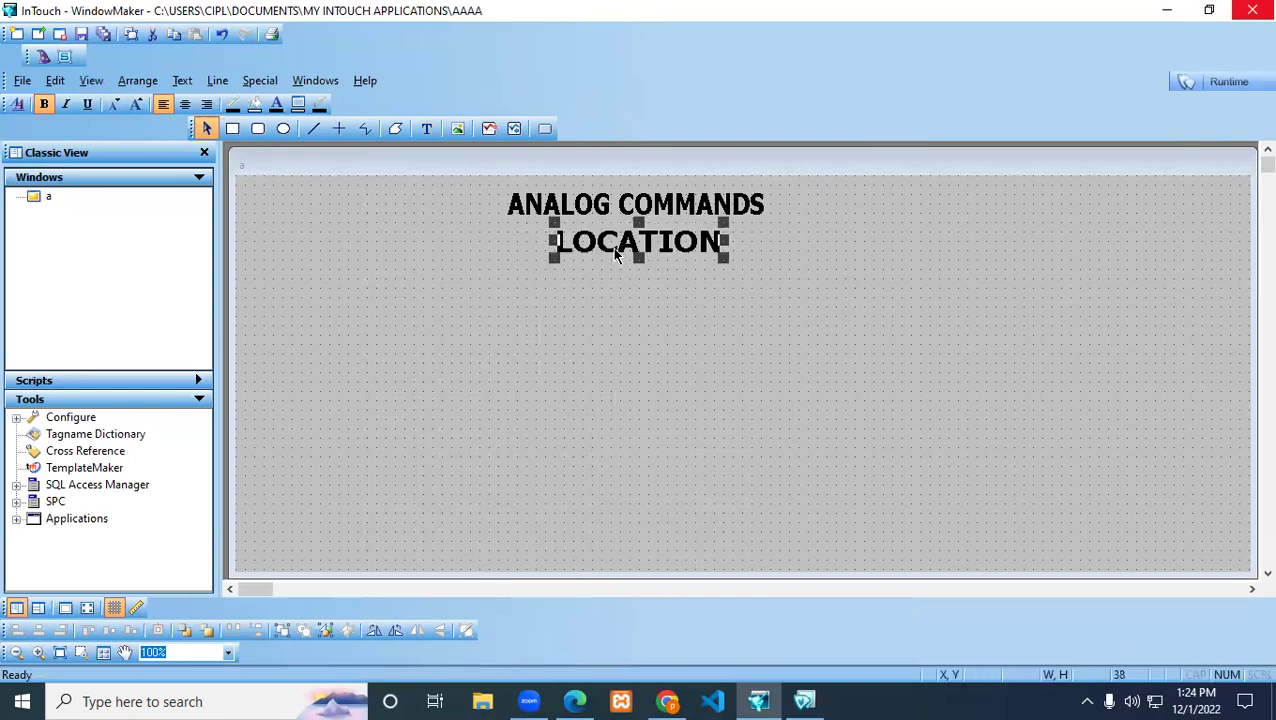
click(563, 405)
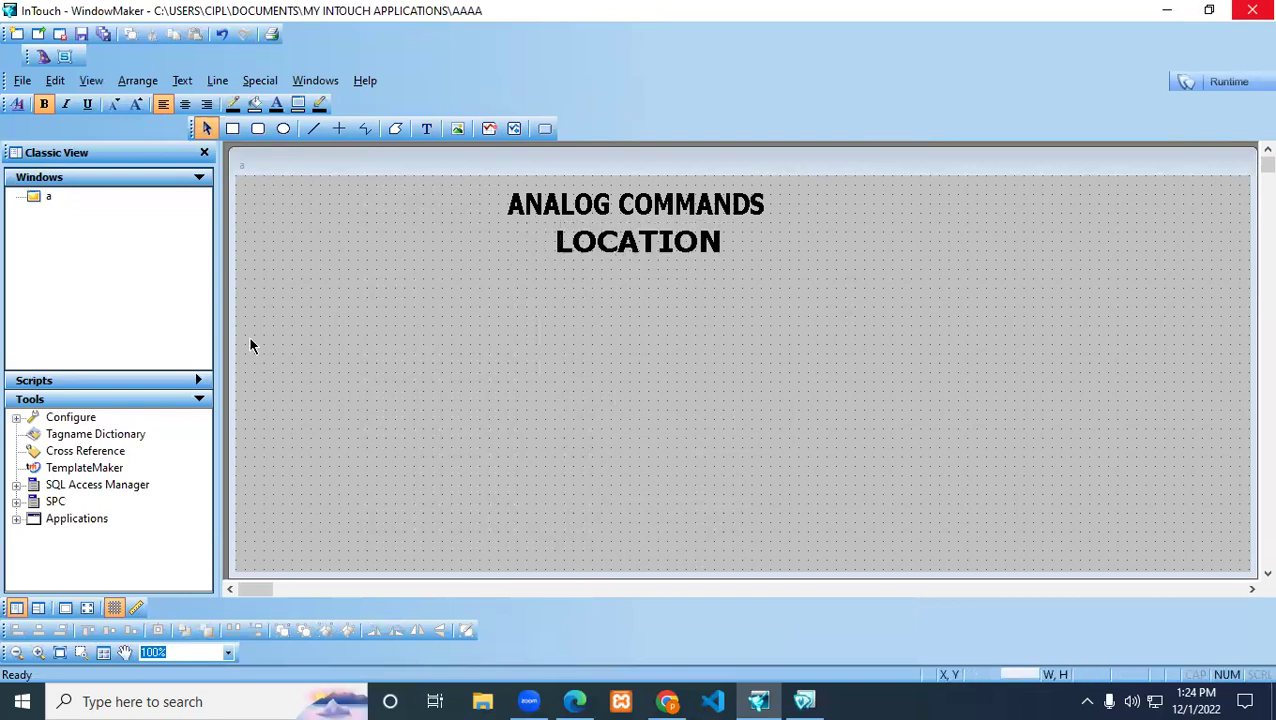
Insert the Horizontal conveyor with perspective symbol from the Conveyors, Misc. category of Symbol Factory.
click(40, 59)
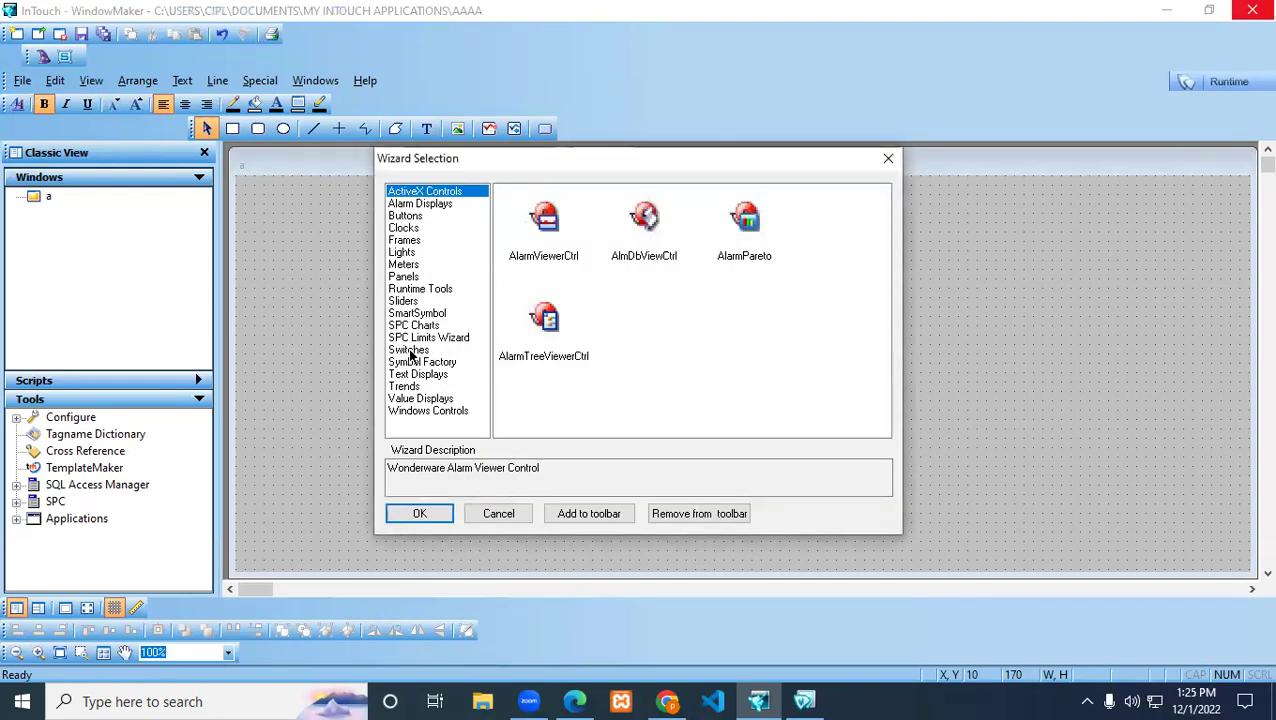
click(420, 362)
double_click(545, 228)
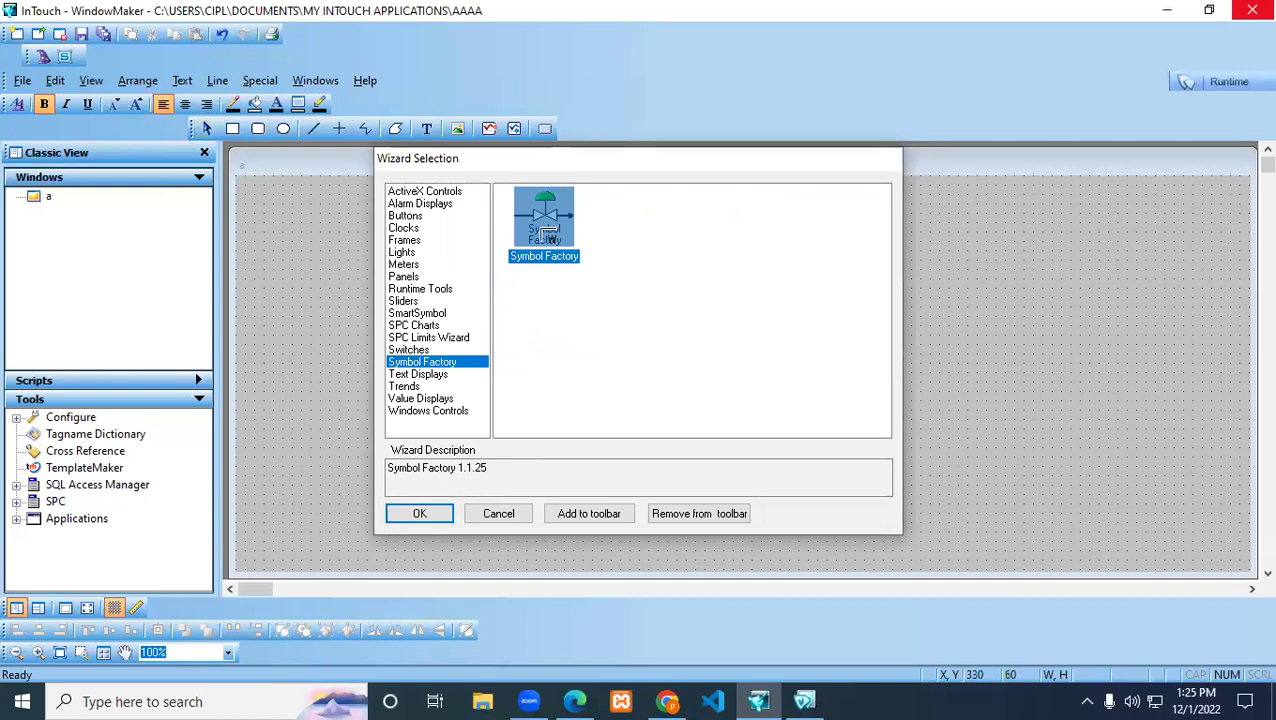
click(696, 270)
click(696, 270)
click(696, 270)
click(696, 270)
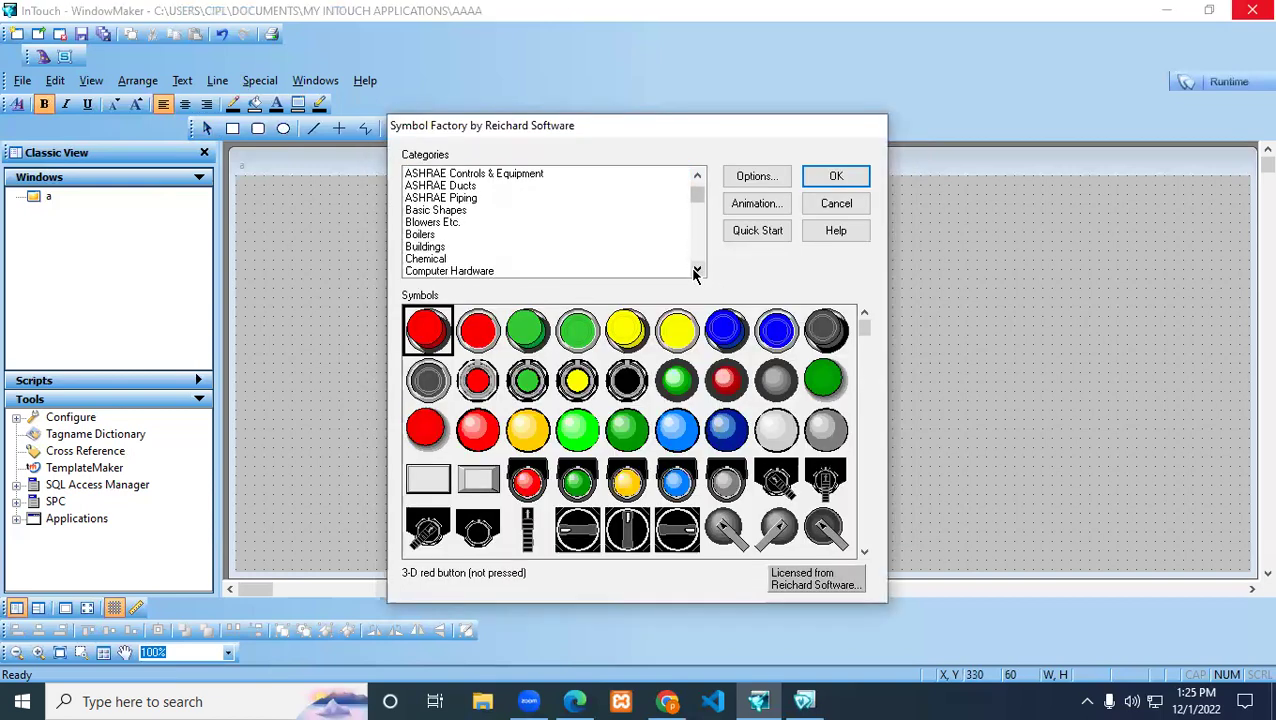
click(631, 260)
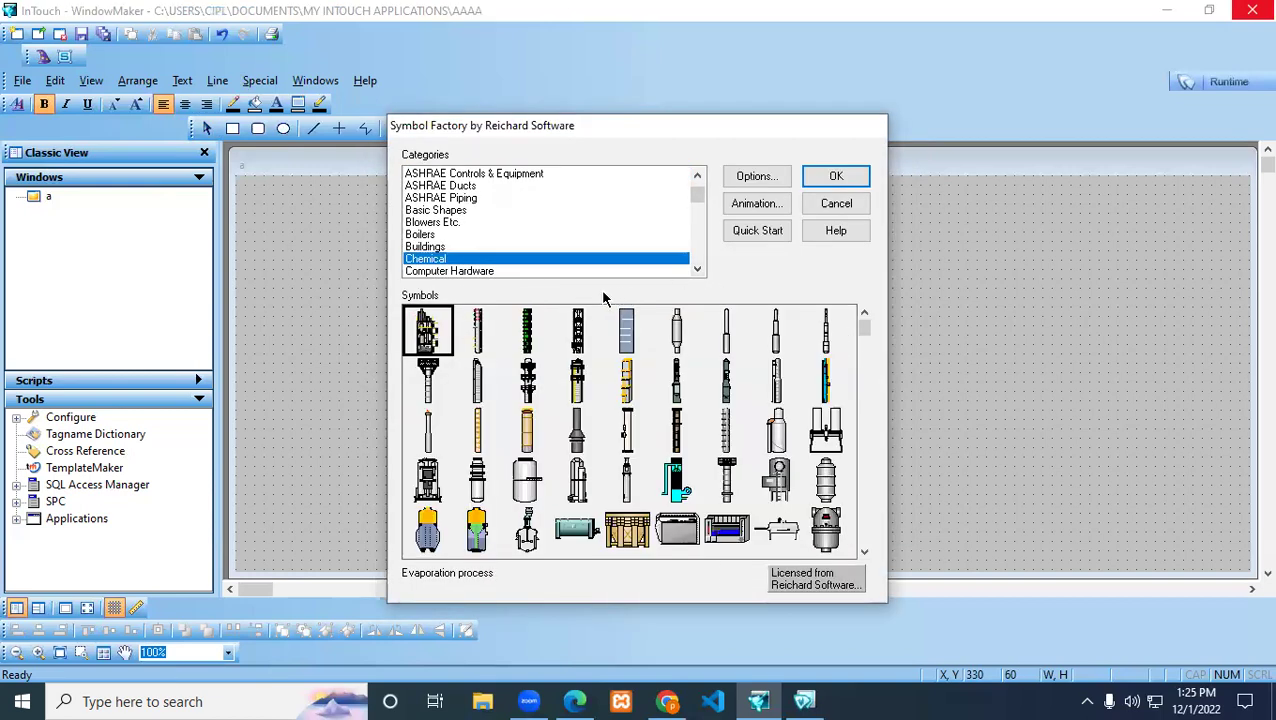
click(697, 270)
click(697, 270)
click(697, 270)
click(697, 270)
click(697, 270)
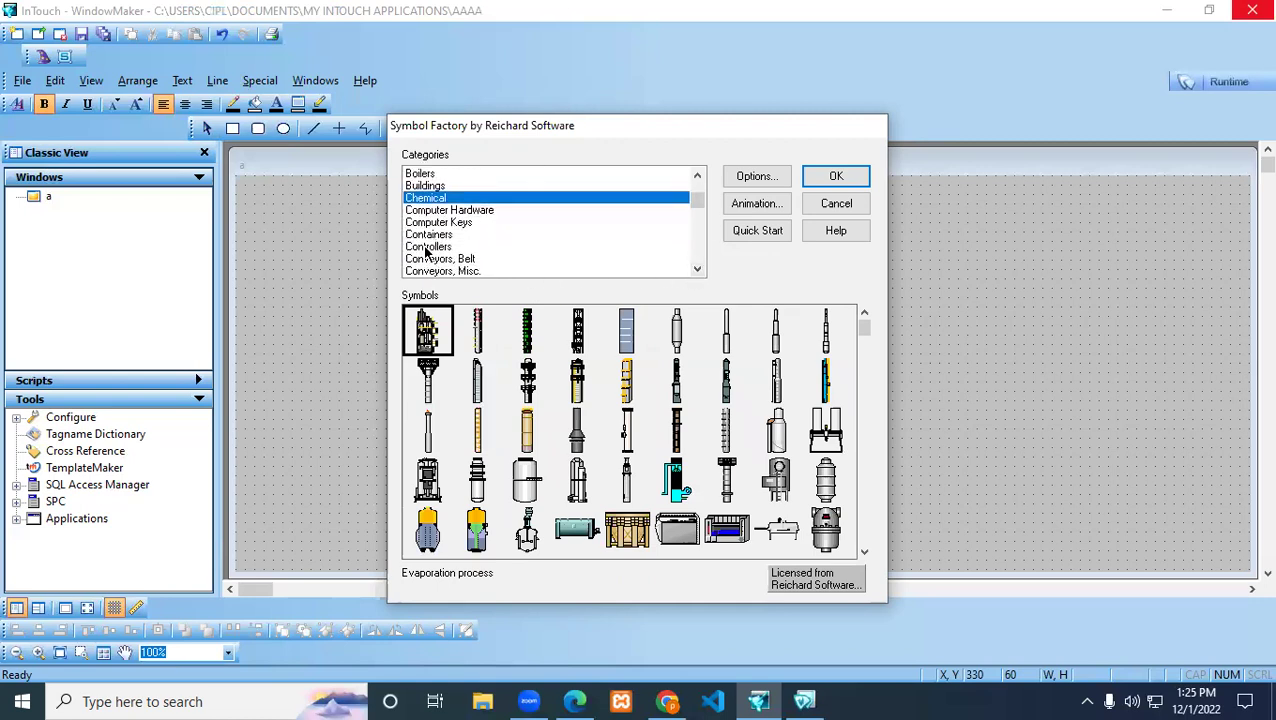
click(420, 274)
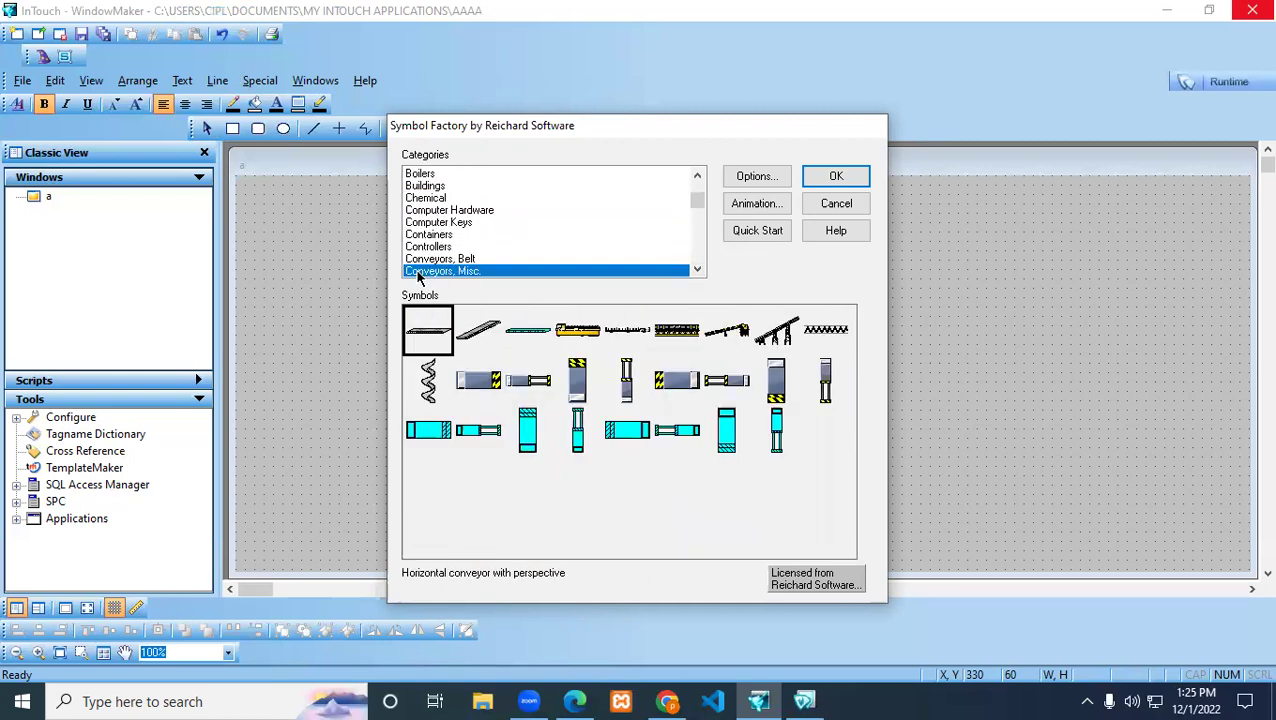
double_click(427, 342)
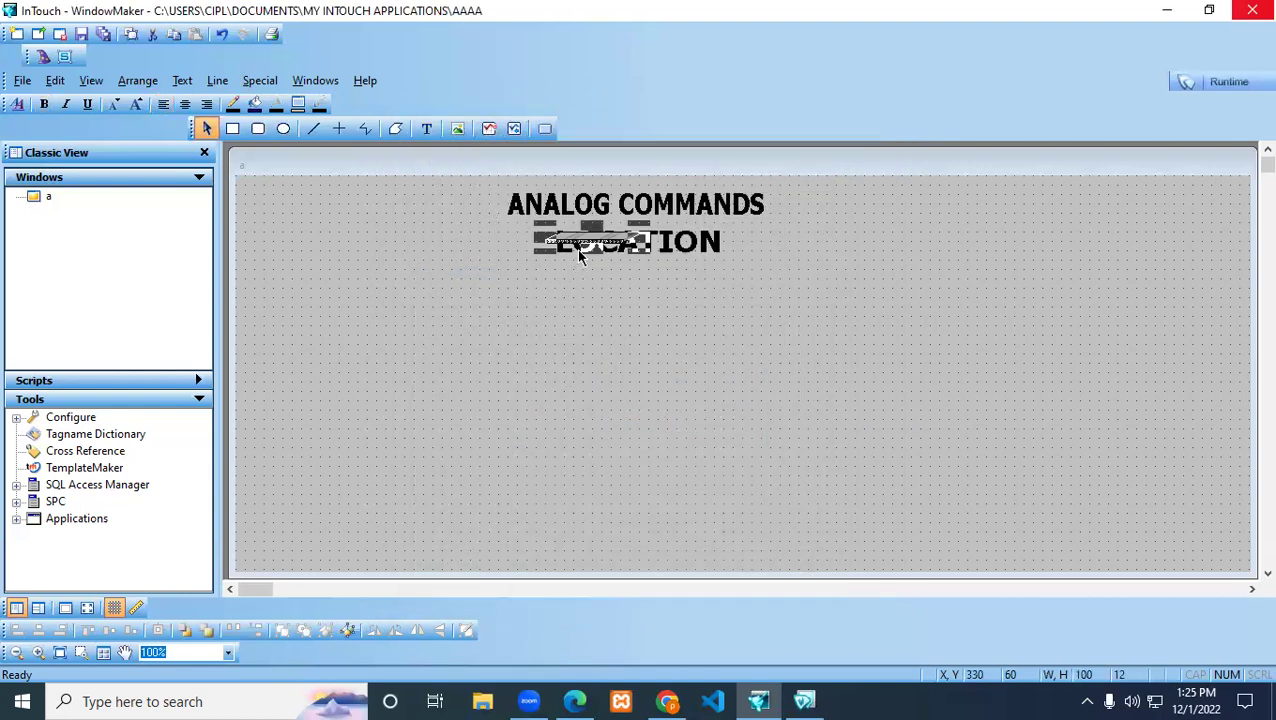
Move the conveyor to the lower part of window a and stretch it into a long, wide belt.
drag(576, 247, 402, 401)
drag(490, 405, 762, 470)
drag(552, 446, 522, 504)
drag(765, 512, 966, 542)
click(514, 406)
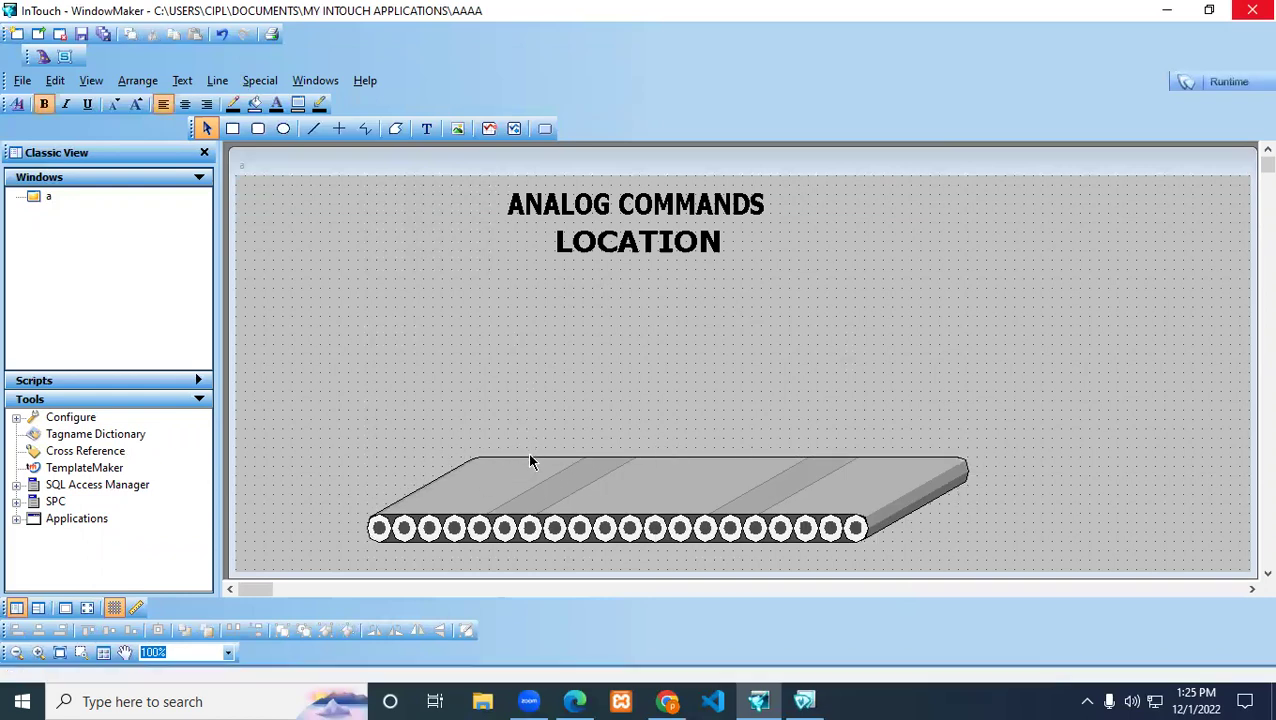
Insert the Cardboard box, open symbol from the Containers category of Symbol Factory.
click(43, 56)
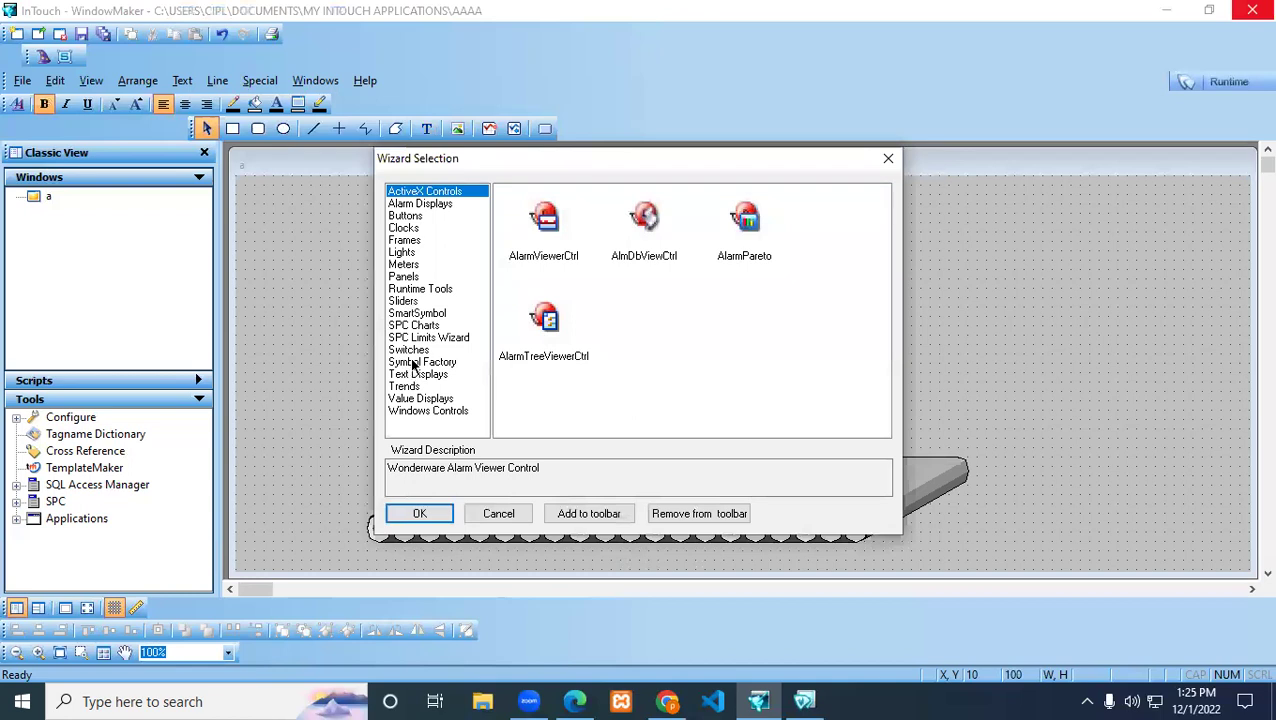
click(422, 363)
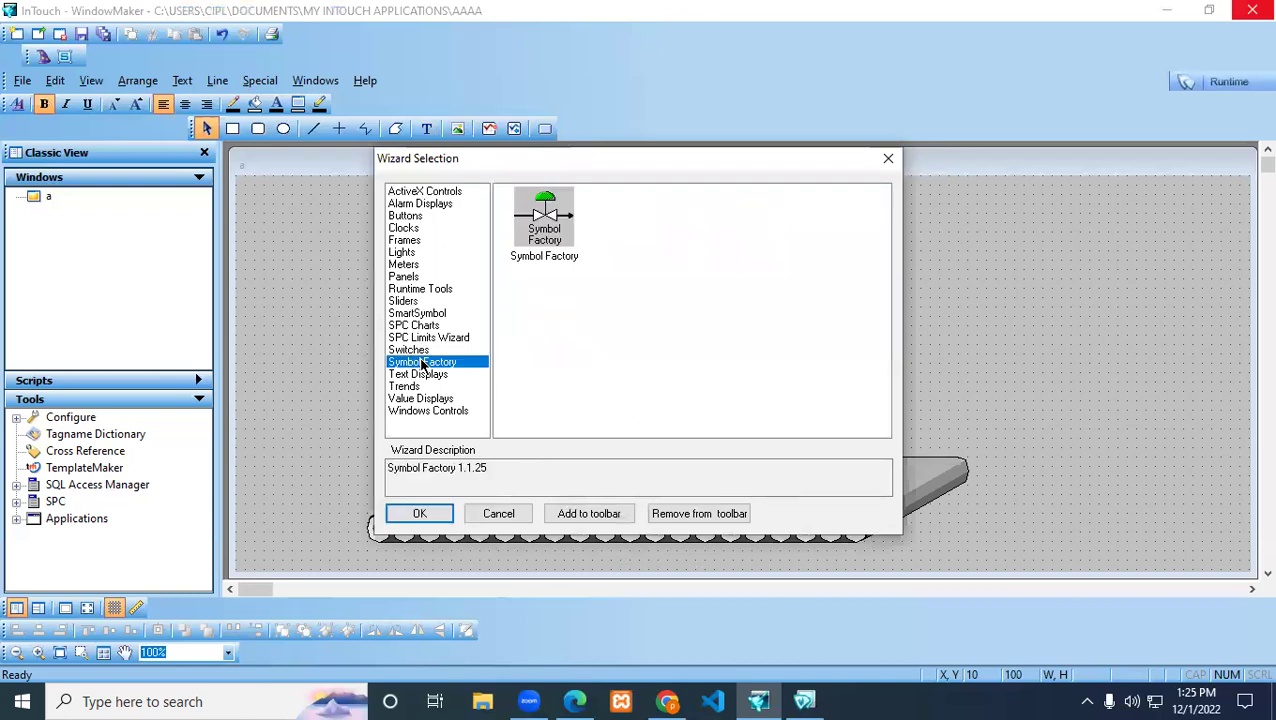
double_click(544, 218)
click(518, 213)
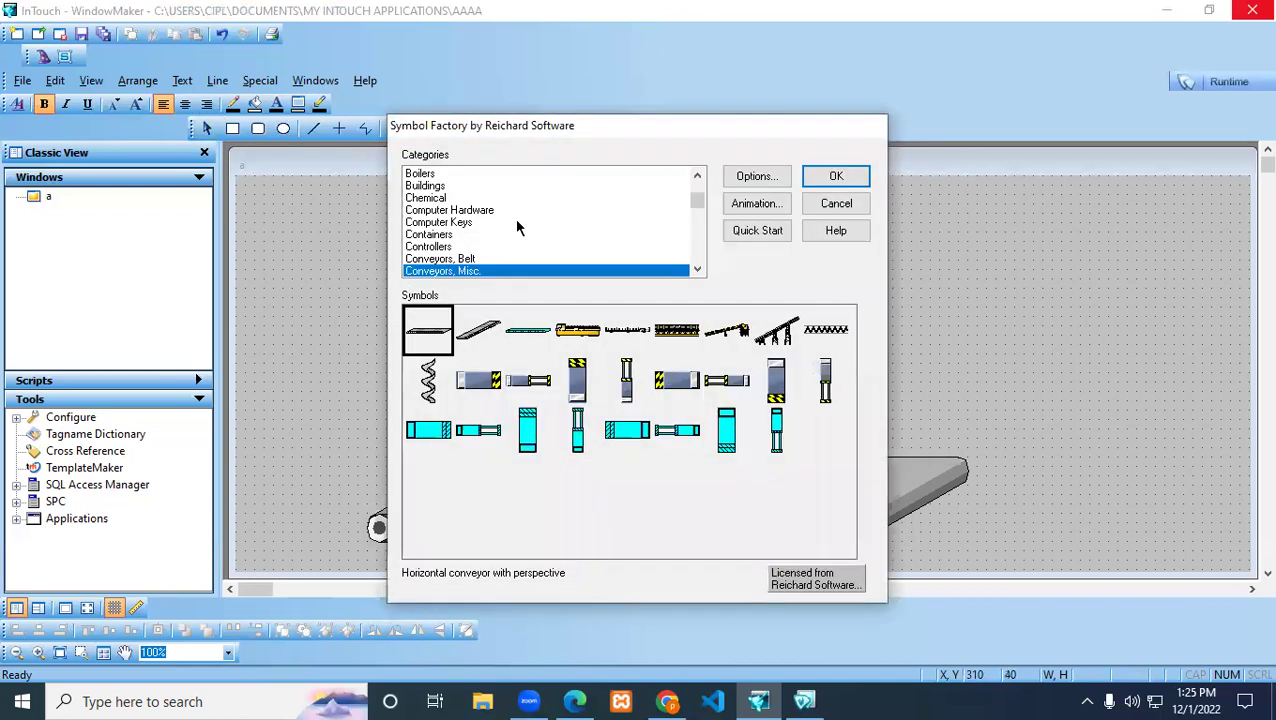
click(418, 236)
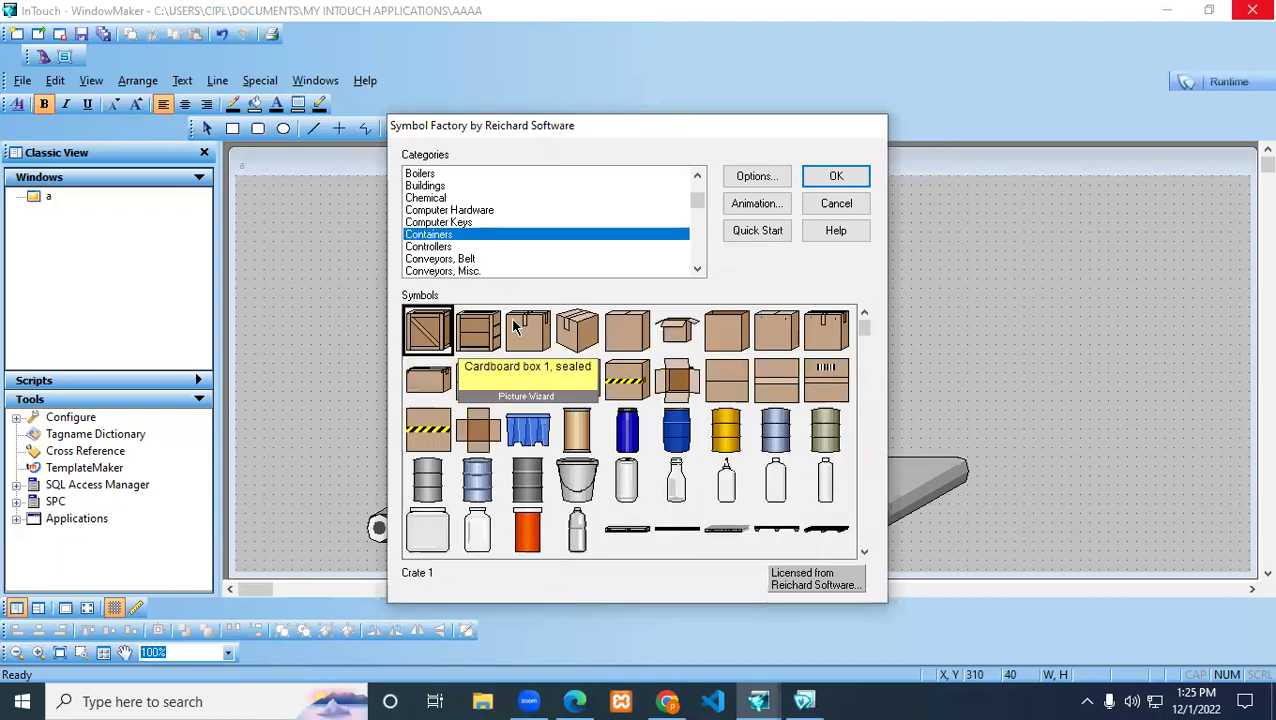
double_click(678, 333)
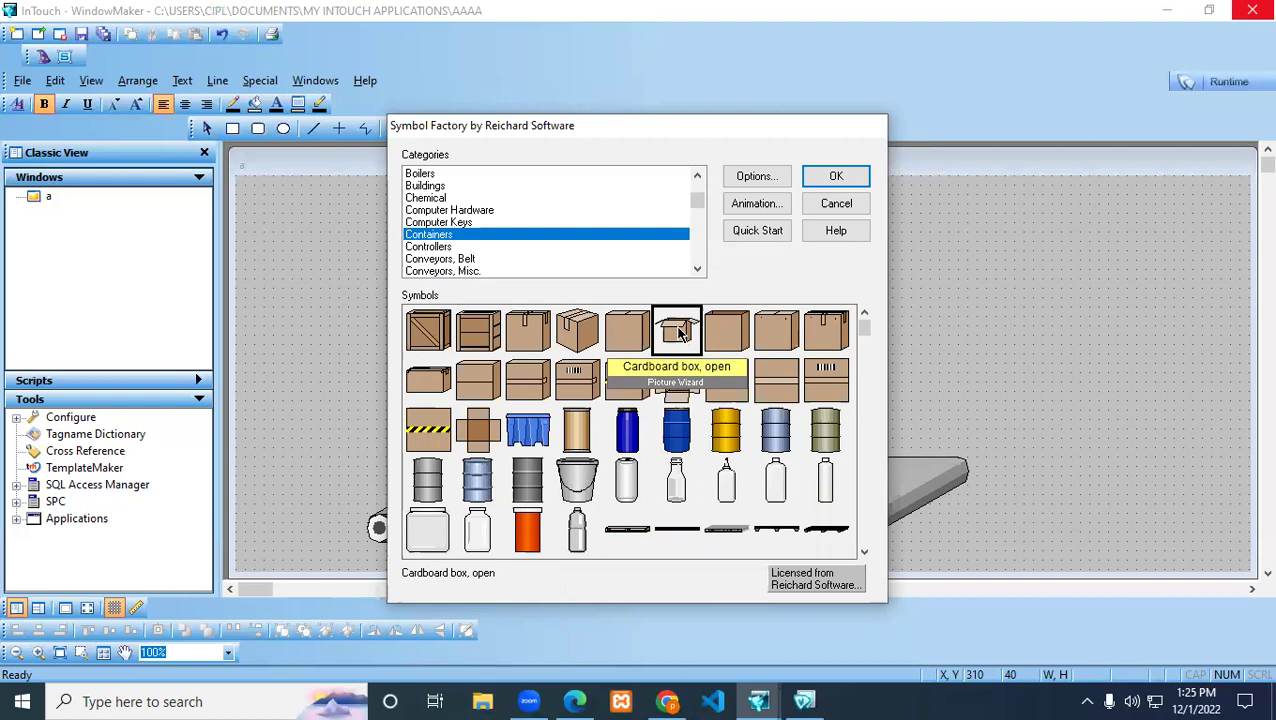
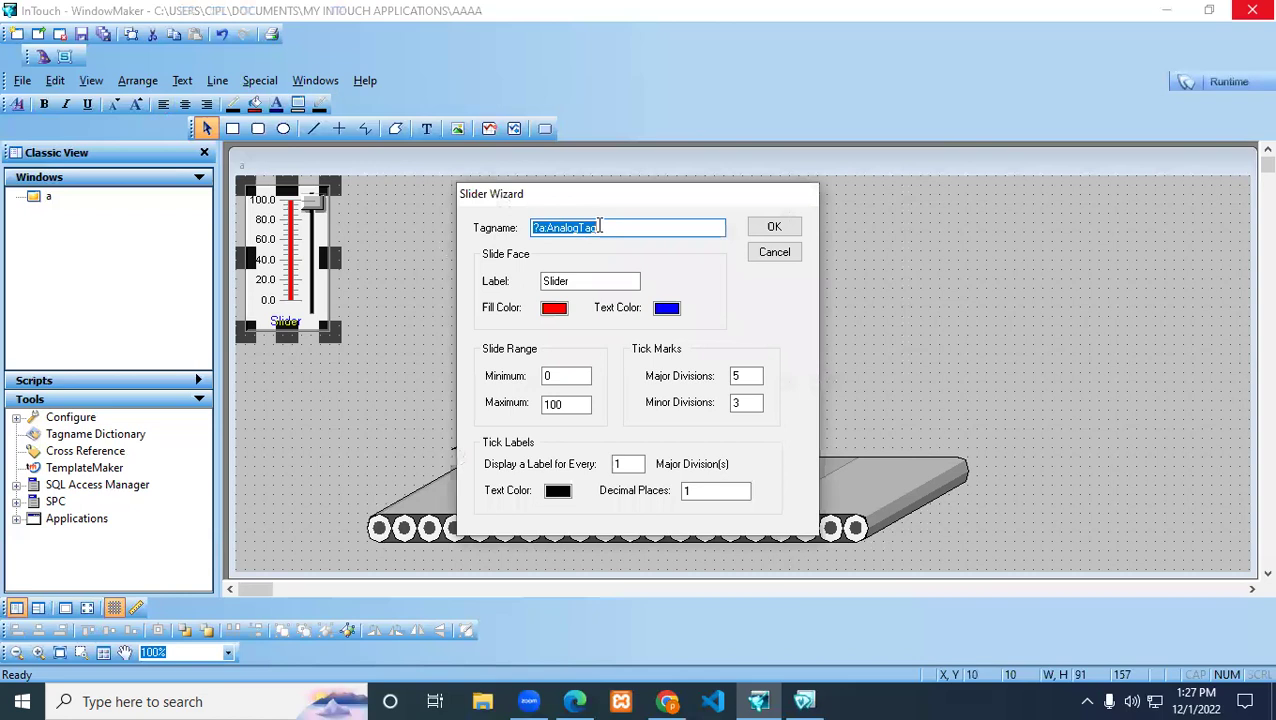
Assign the tagname s1 to the slider and review its label, colors, slide range and major divisions.
text(s1)
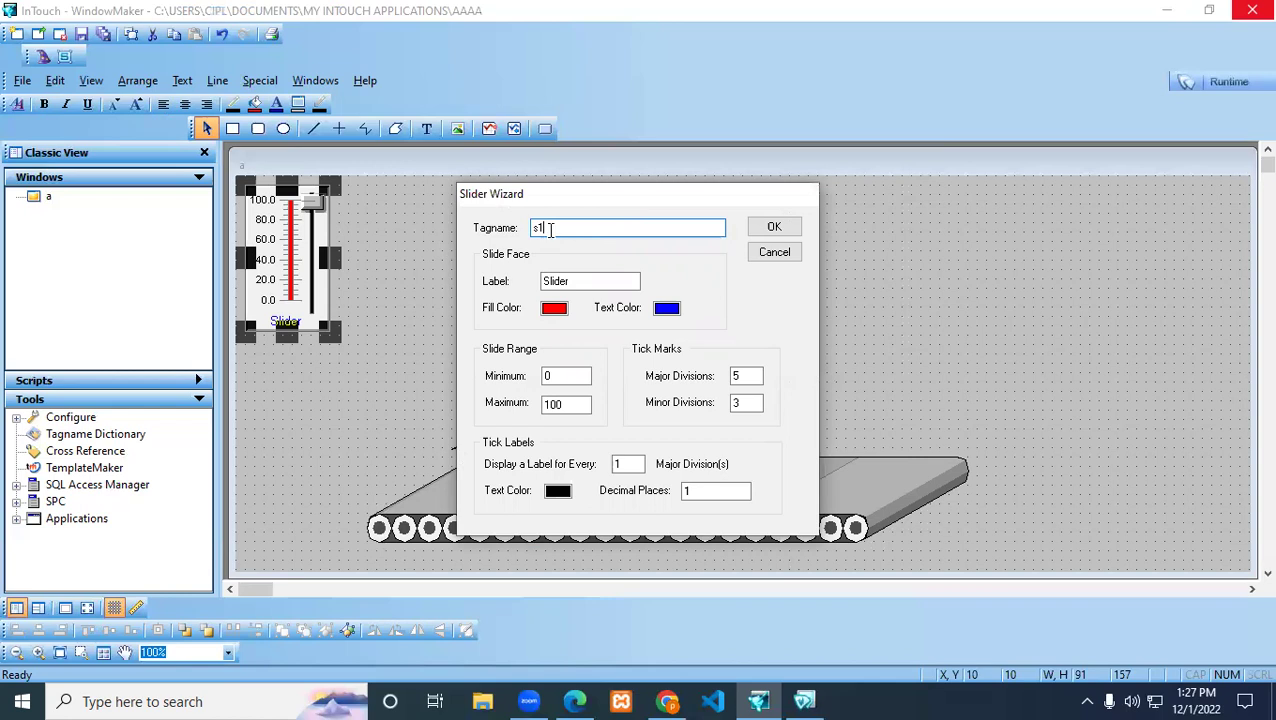
click(575, 281)
drag(575, 281, 538, 281)
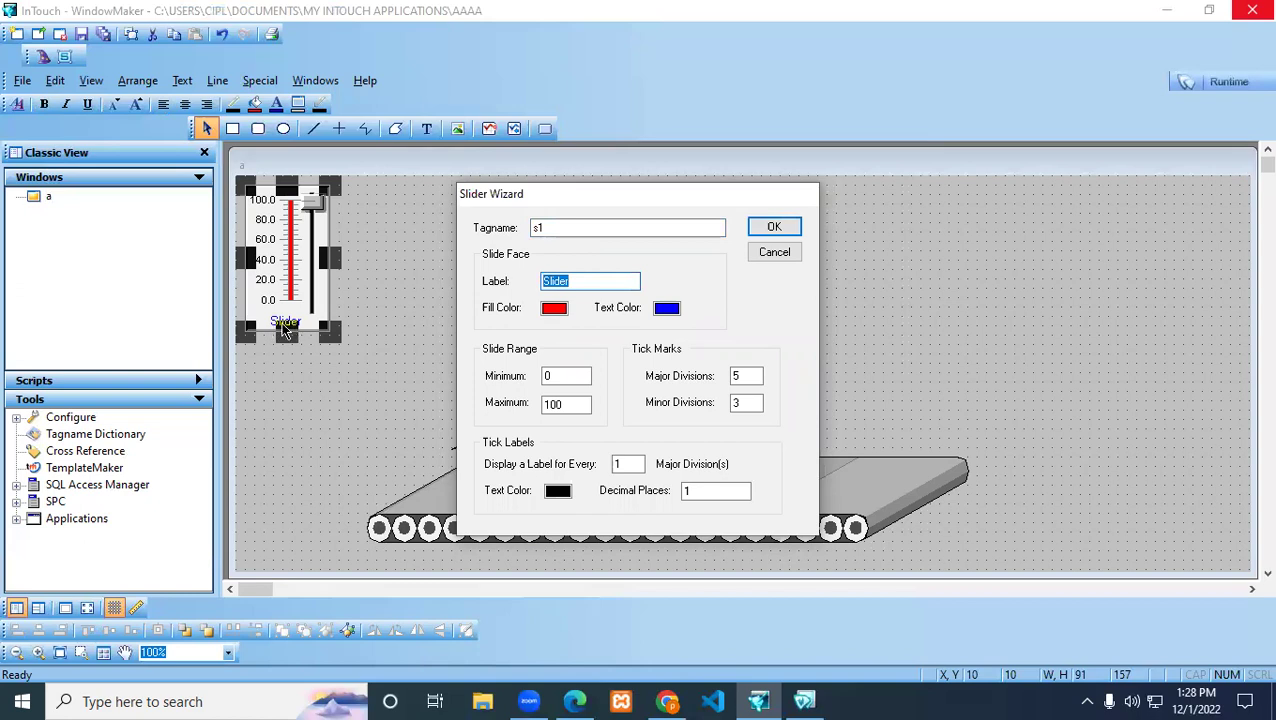
click(553, 308)
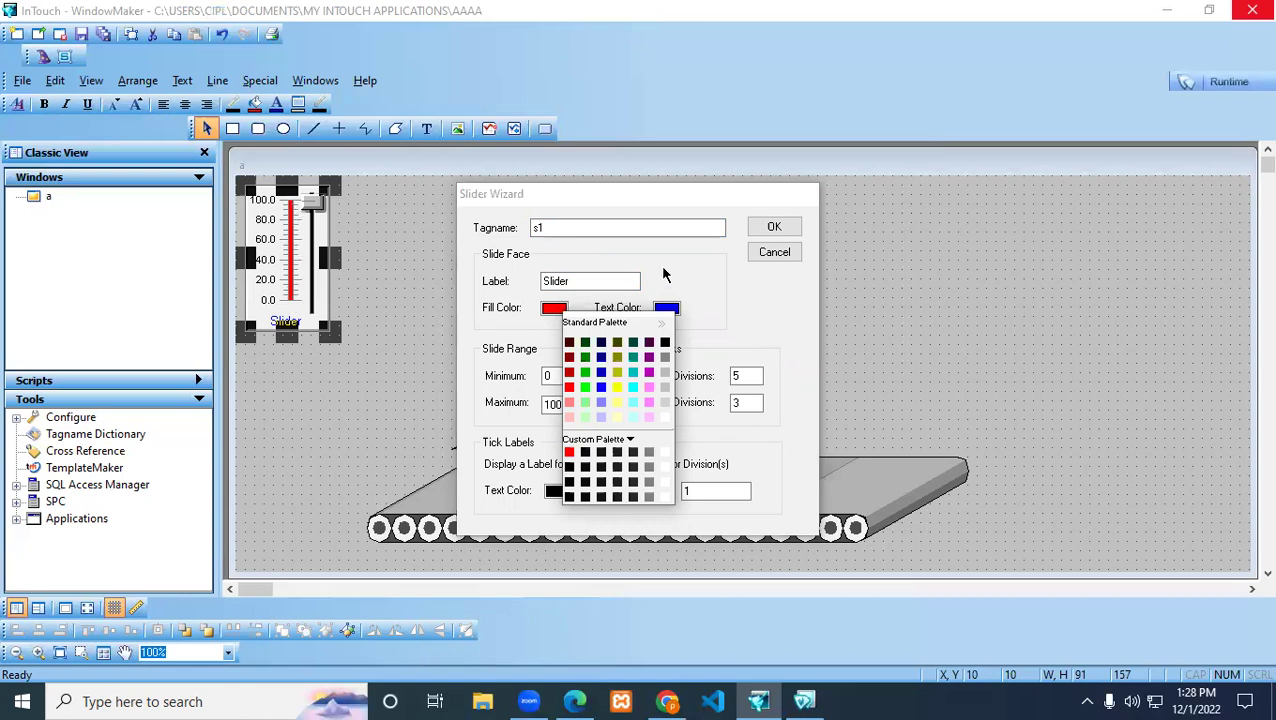
click(677, 313)
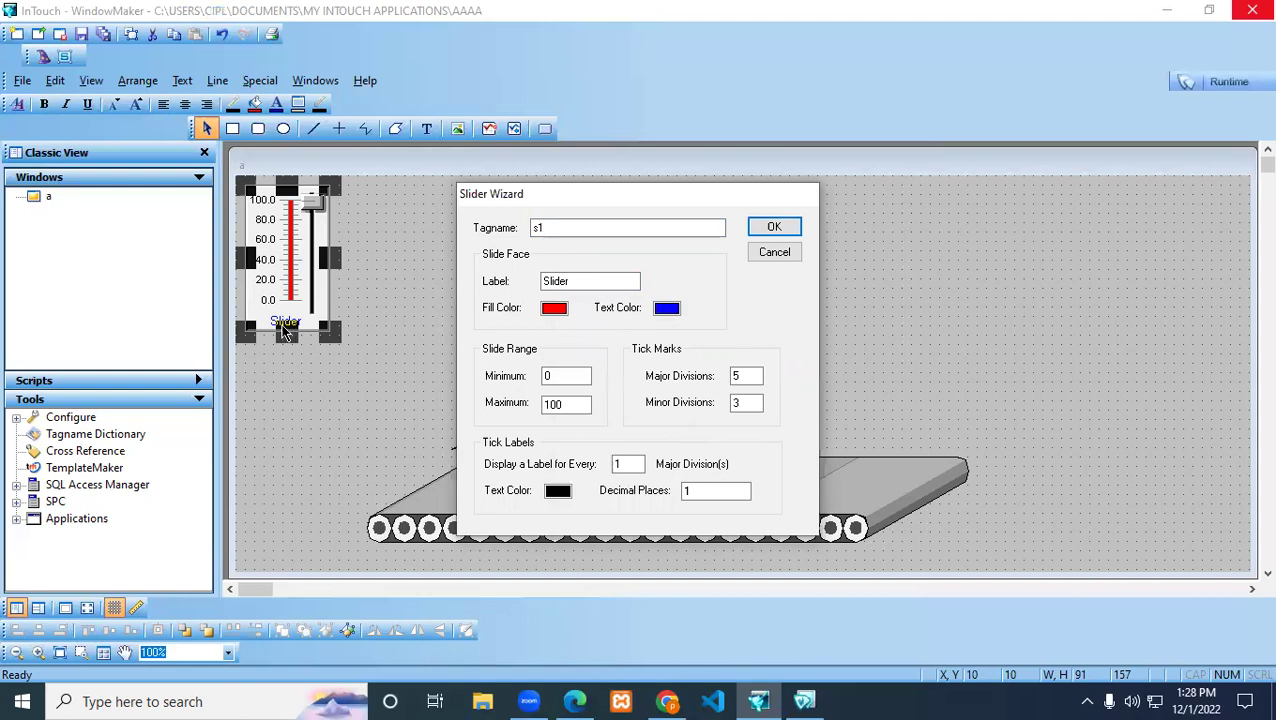
click(548, 376)
double_click(548, 376)
double_click(555, 404)
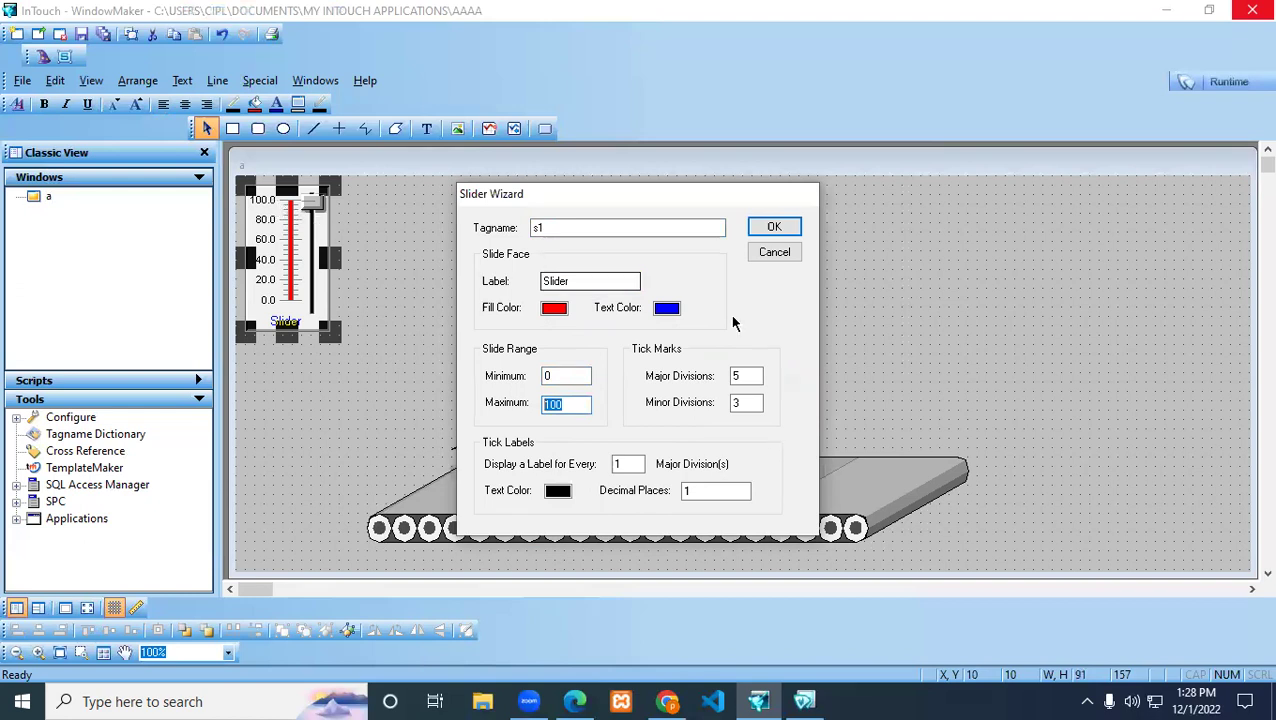
double_click(737, 376)
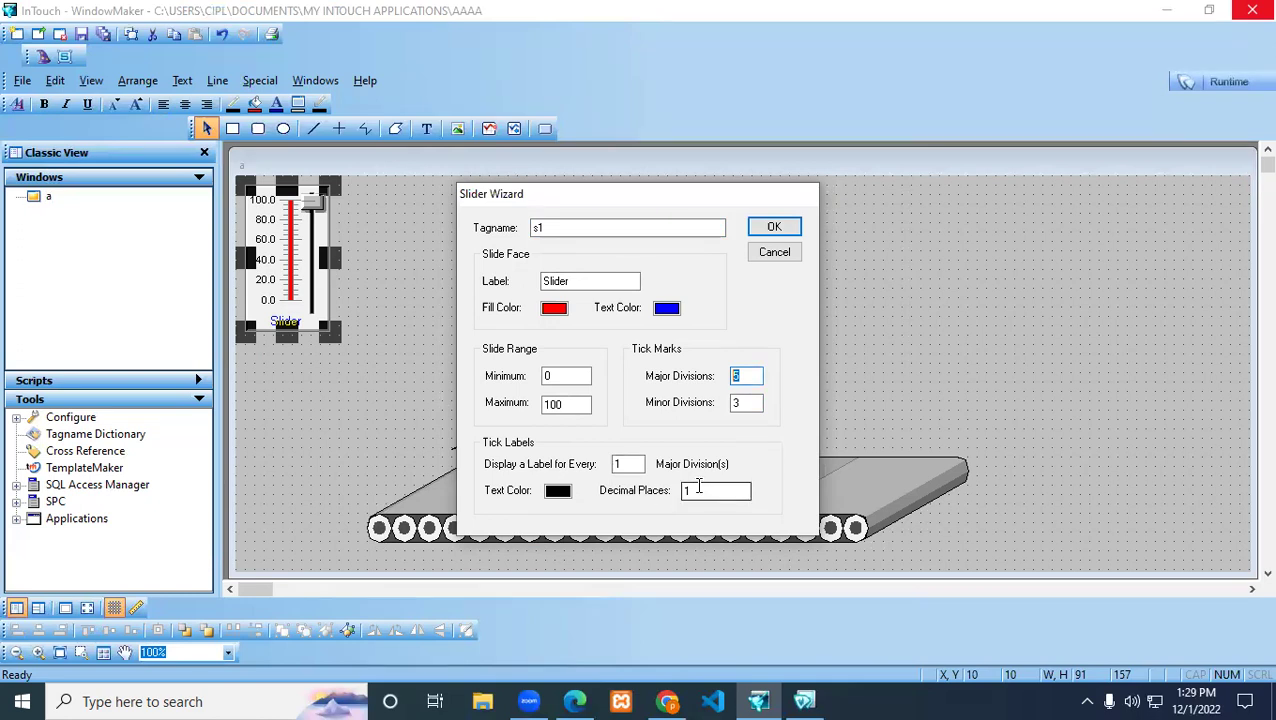
Apply the slider settings and define s1 as a Memory Real tag in the tagname dictionary.
click(762, 230)
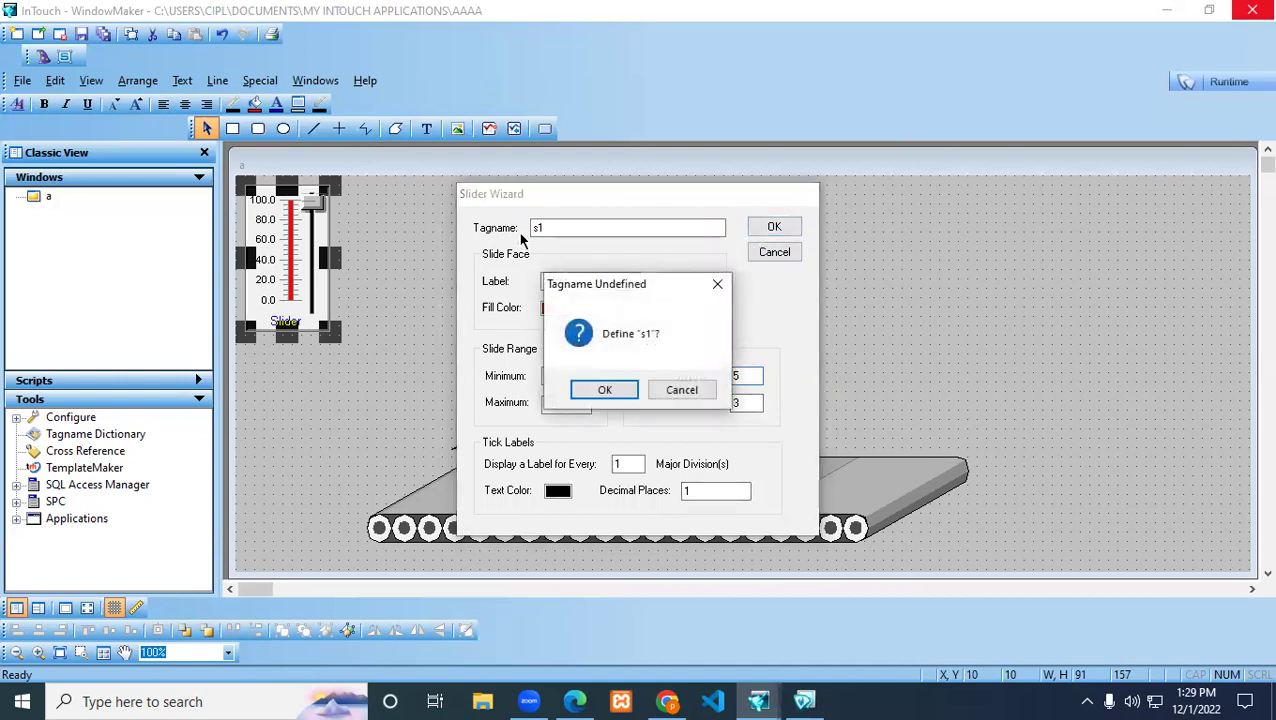
click(604, 392)
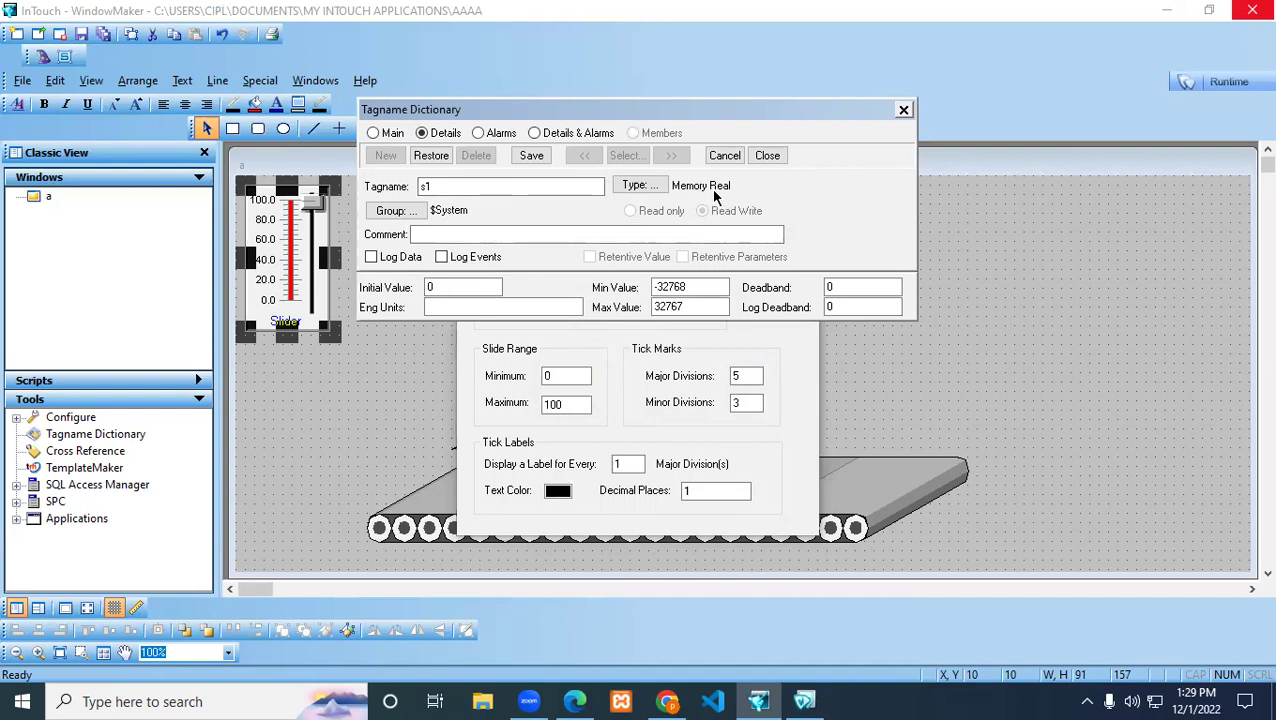
click(531, 157)
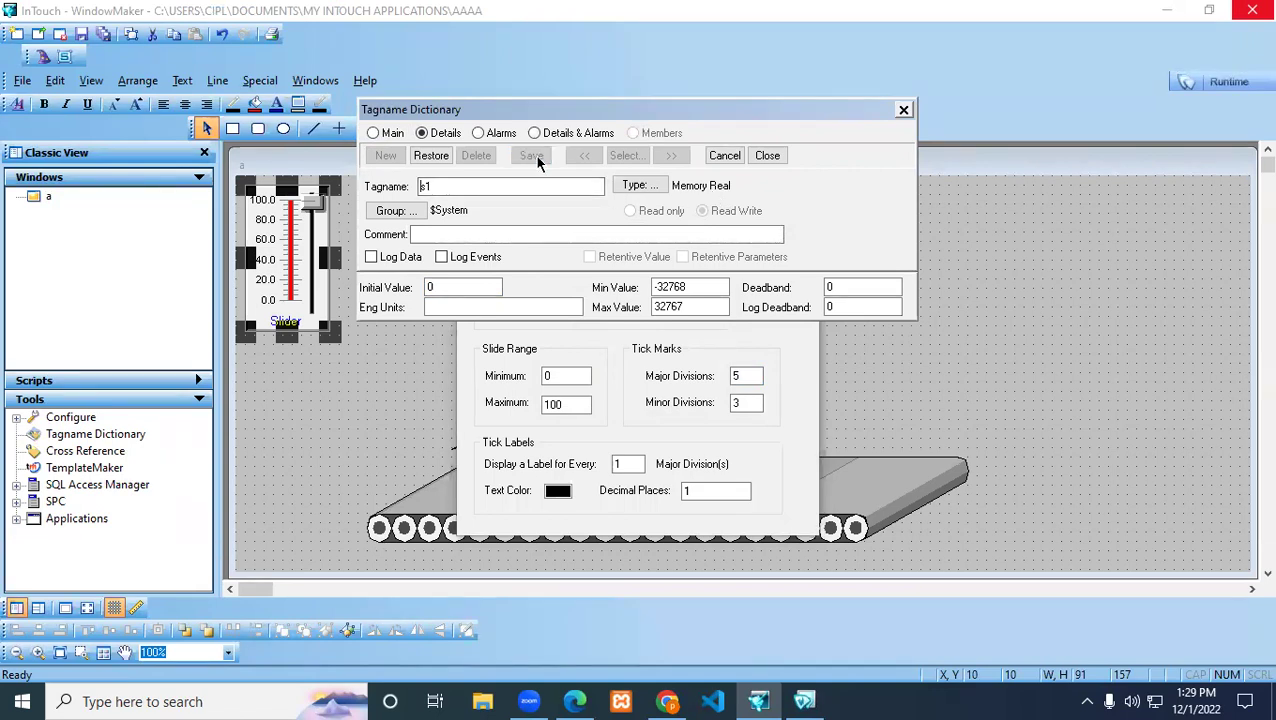
click(767, 156)
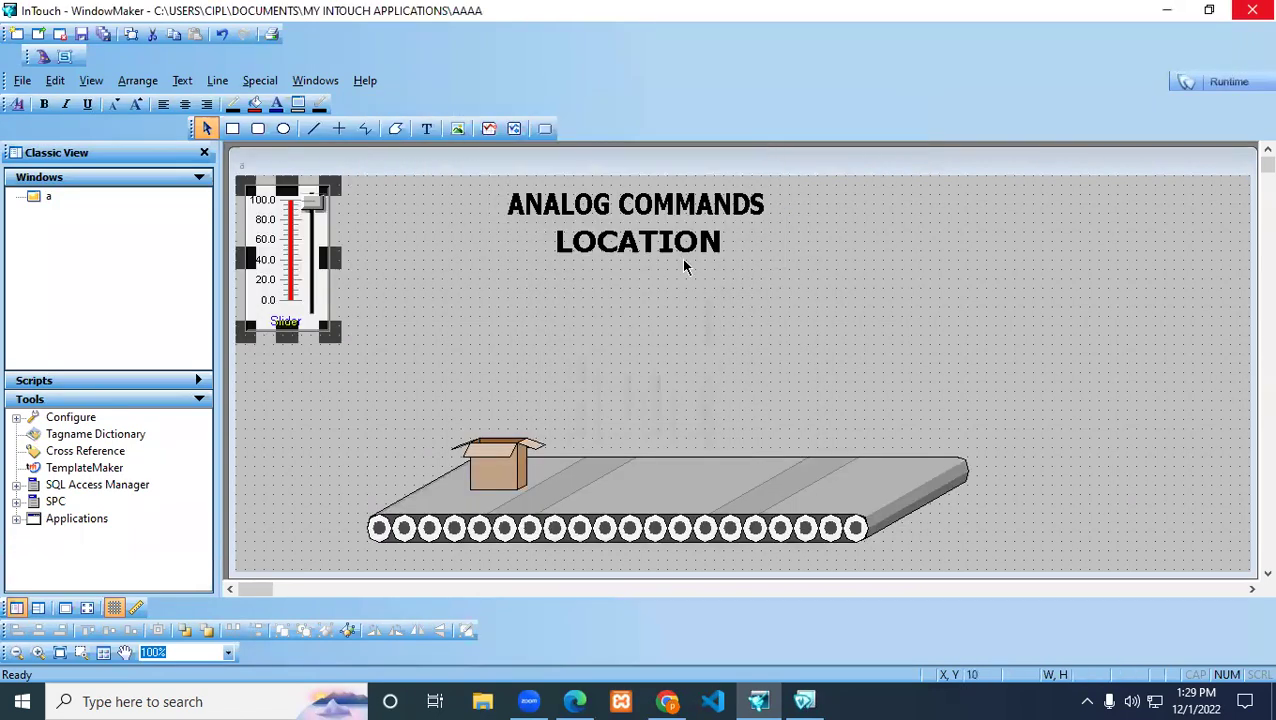
Link the cardboard box's horizontal location to s1, keeping values 0 to 100 and setting the movement to the right to 140.
double_click(503, 465)
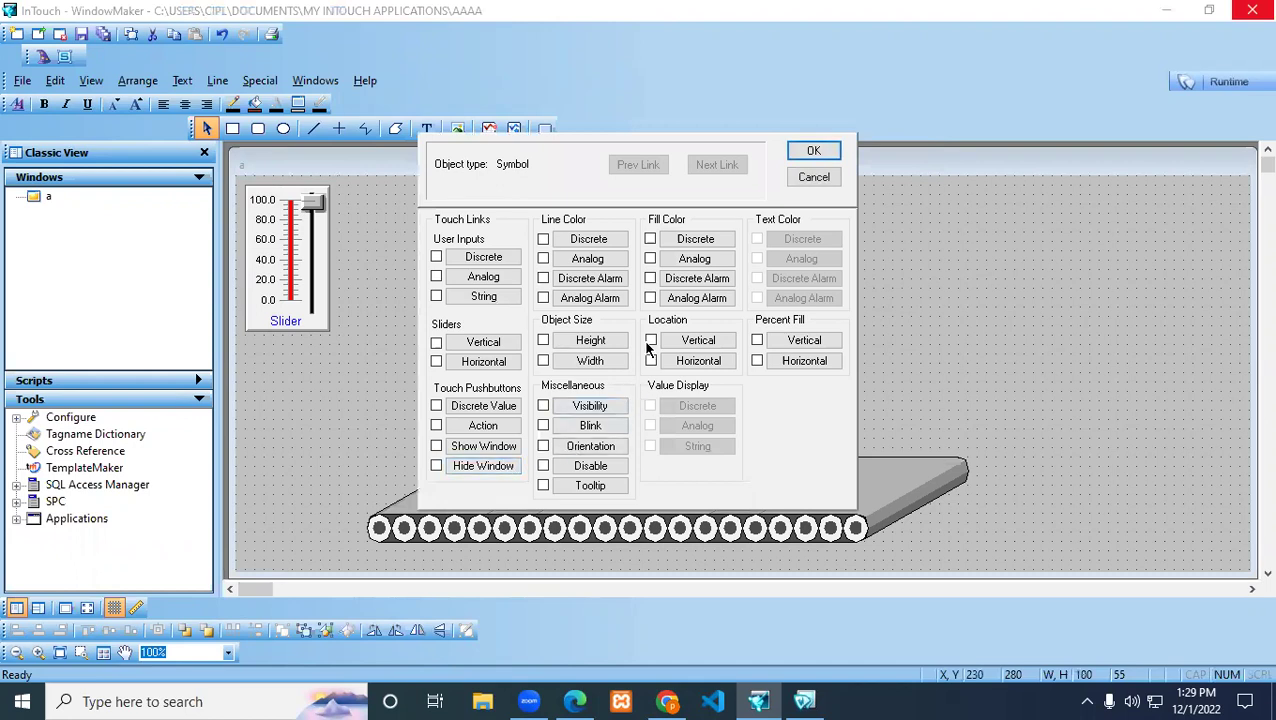
click(692, 362)
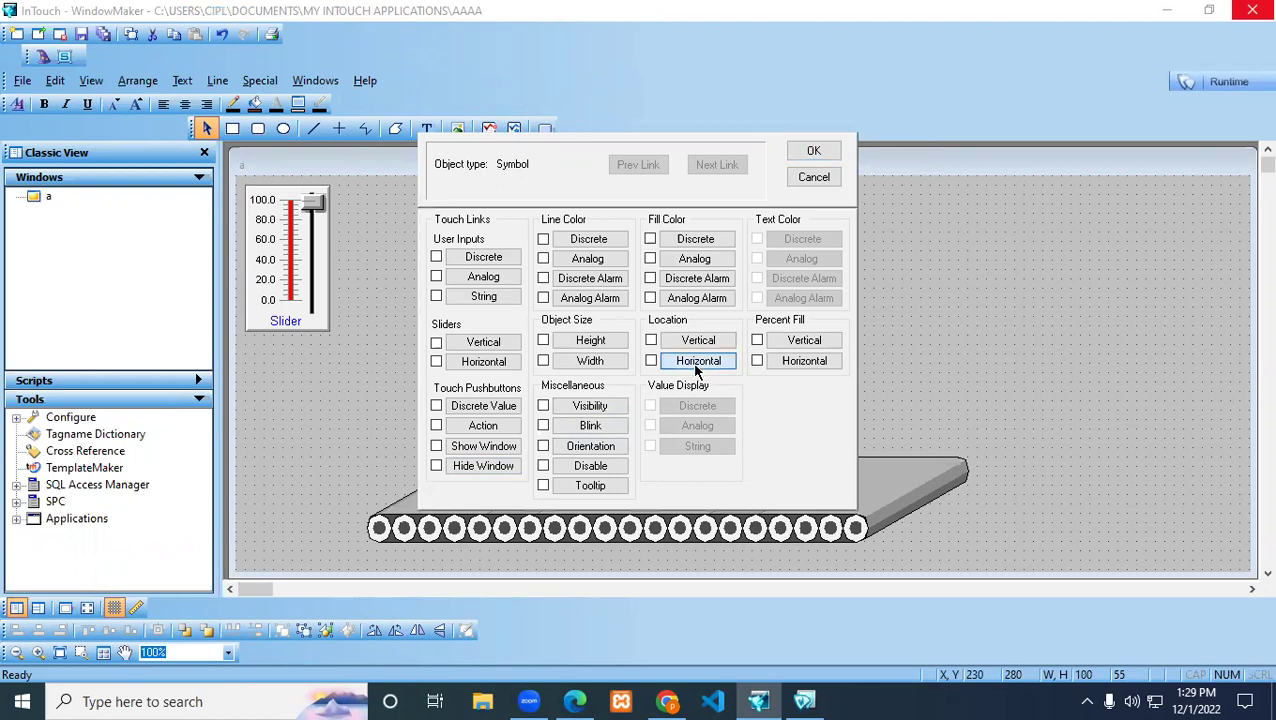
text(s1)
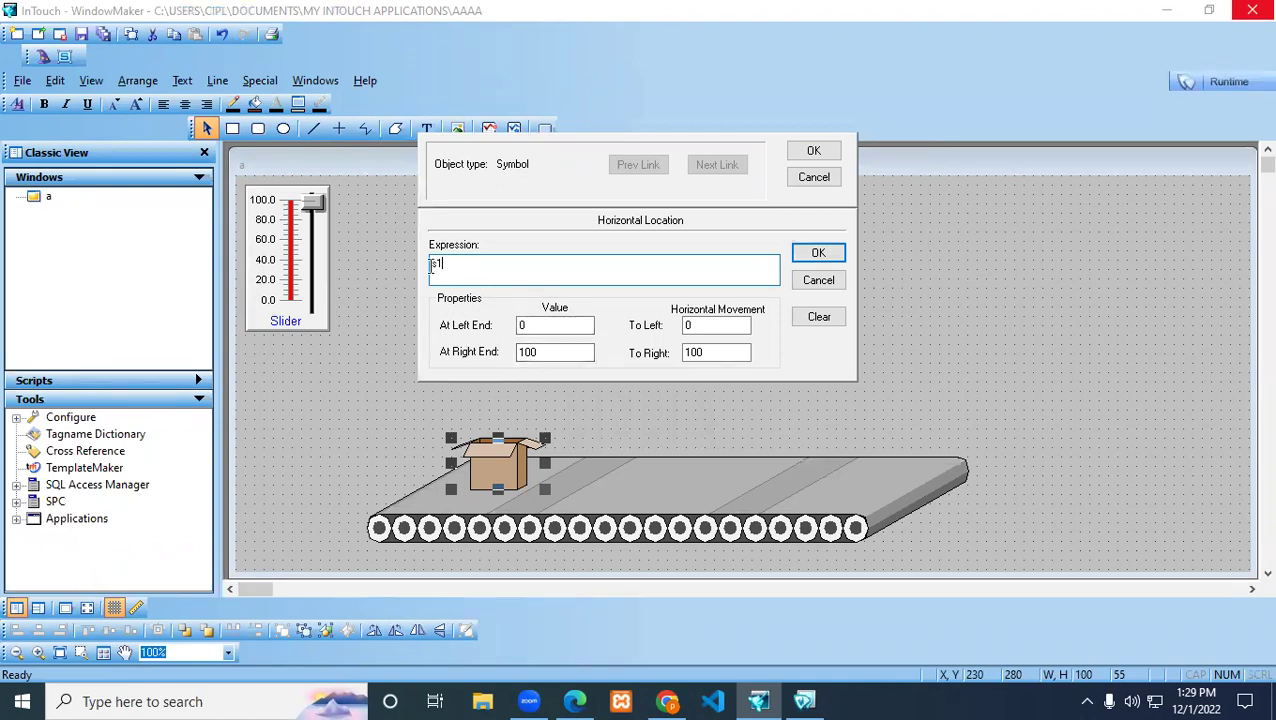
double_click(530, 325)
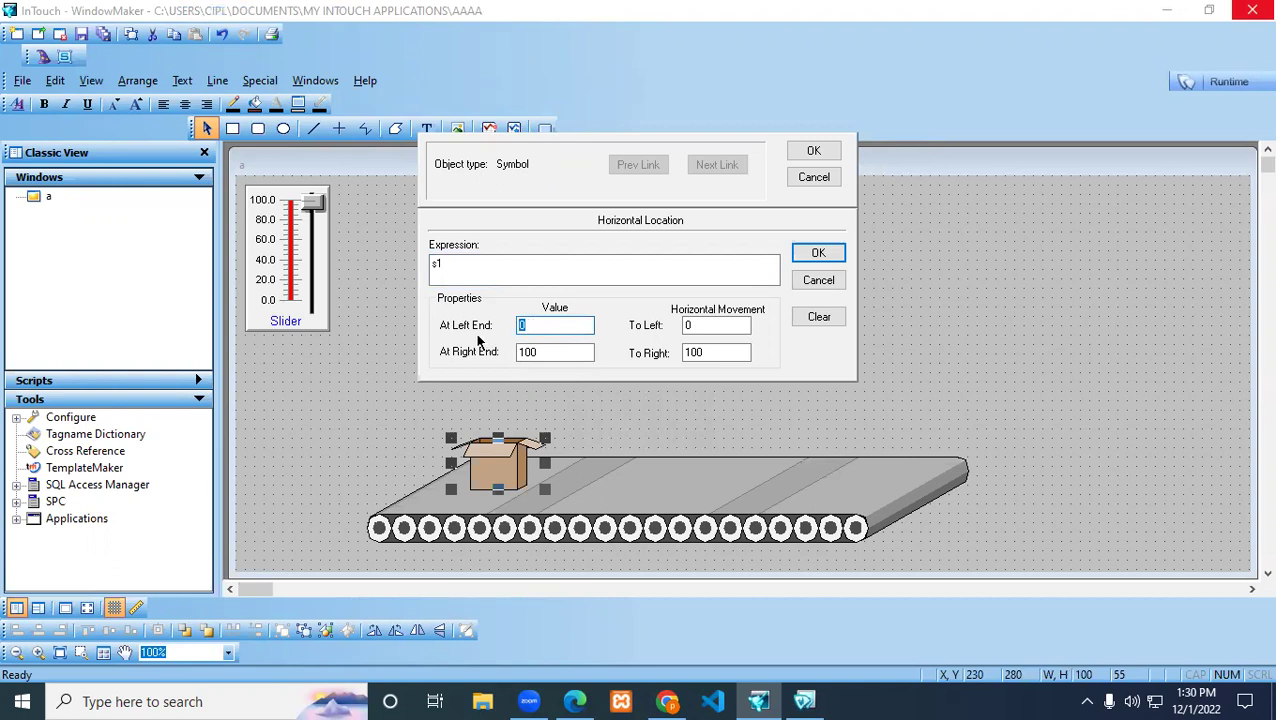
double_click(540, 354)
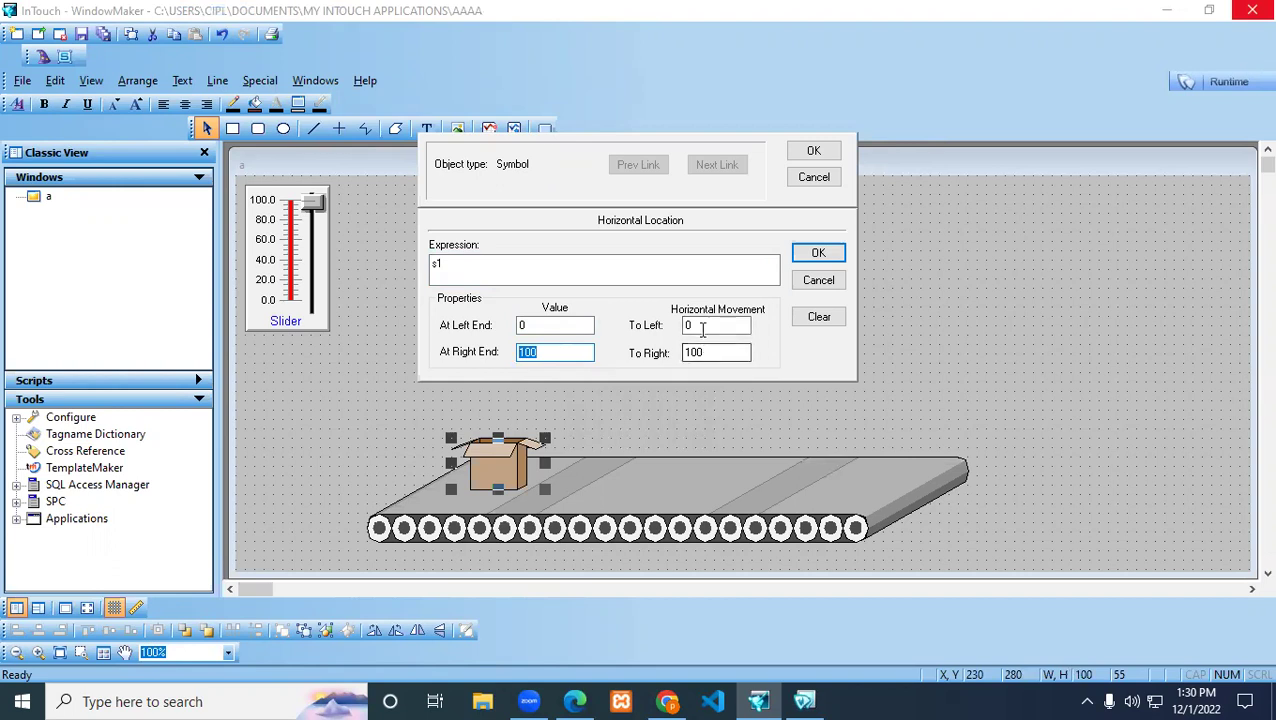
drag(703, 326, 674, 326)
drag(742, 352, 675, 368)
text(140)
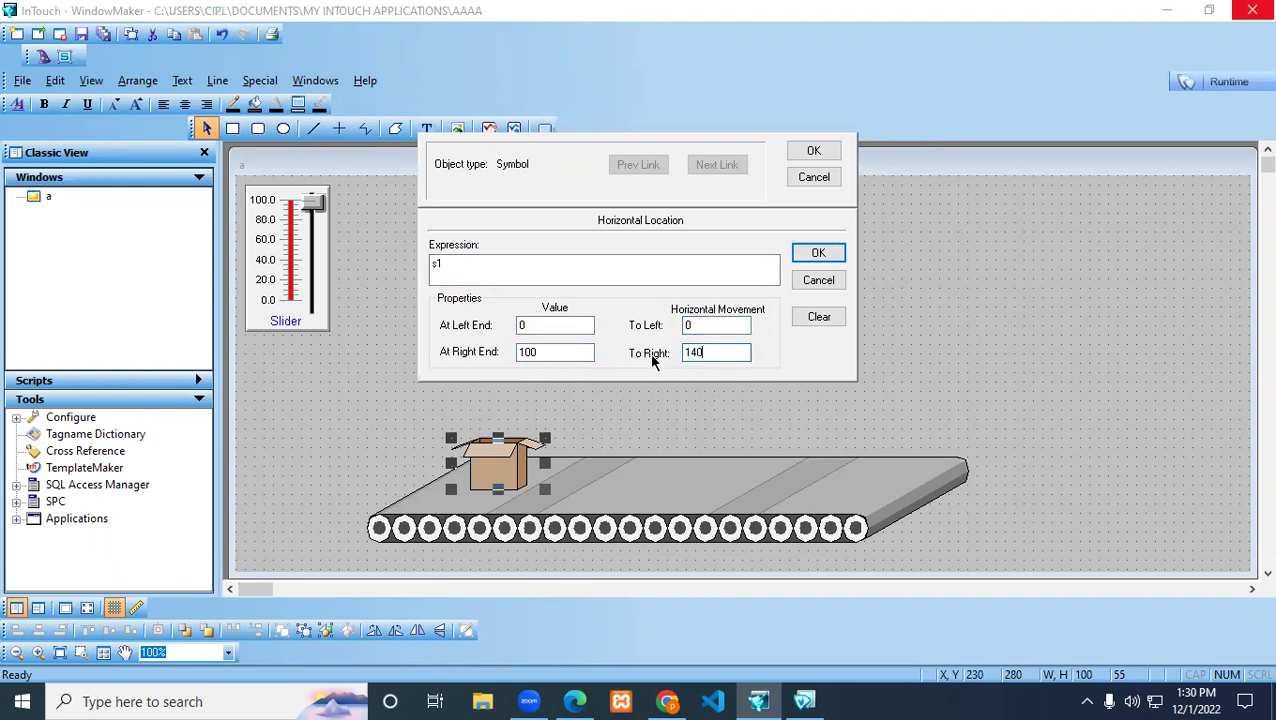
click(800, 253)
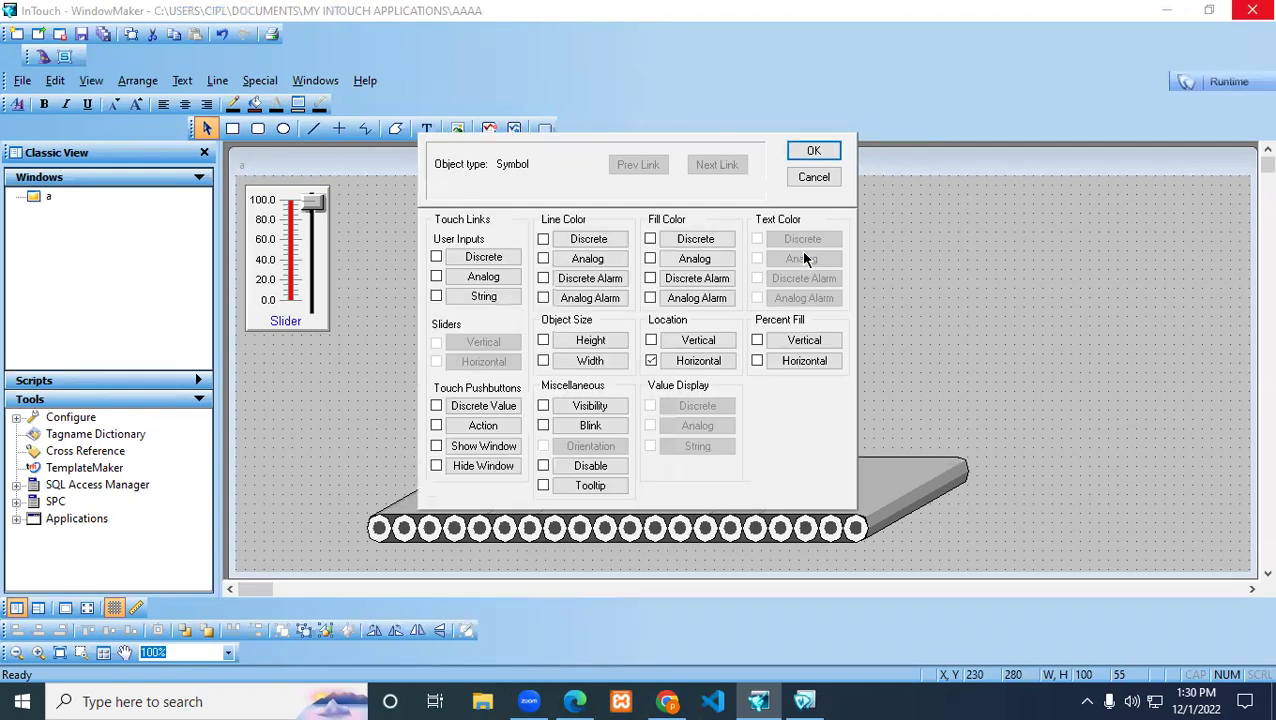
click(812, 153)
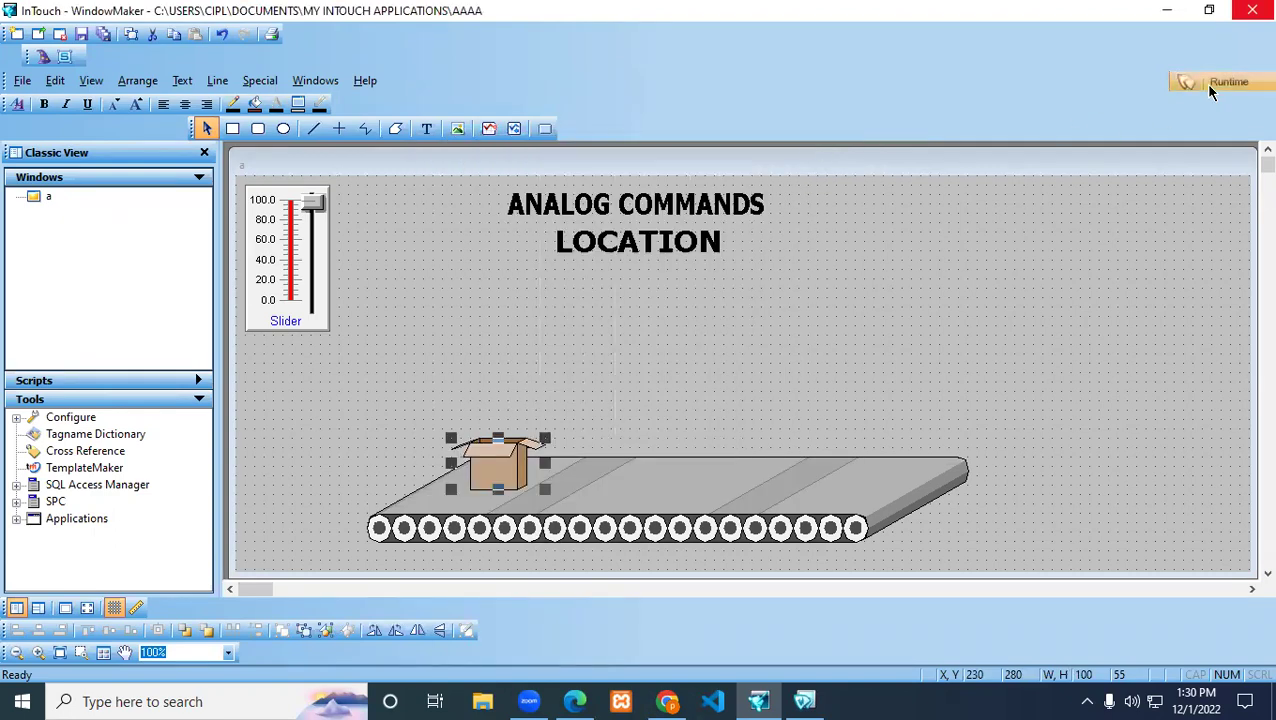
Test the box's movement in runtime by setting the slider to 100 and lowering it to 0, and return to development.
click(1209, 86)
drag(86, 186, 61, 84)
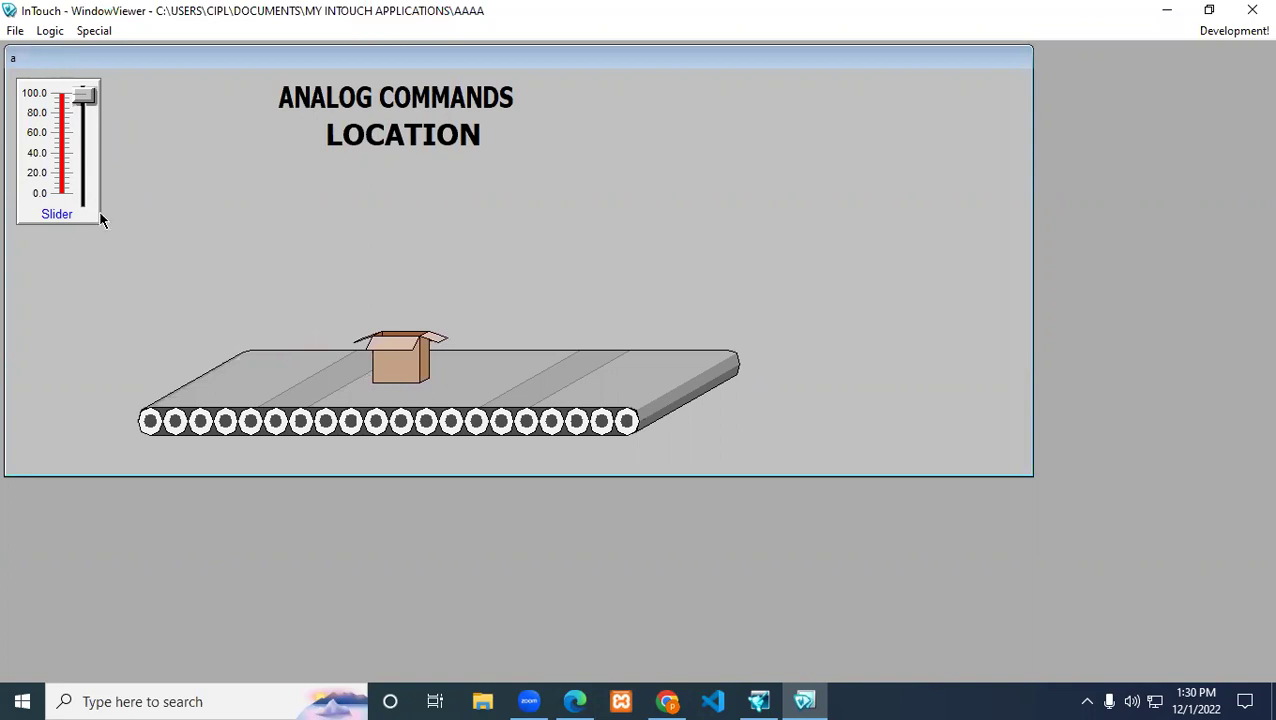
drag(84, 94, 91, 216)
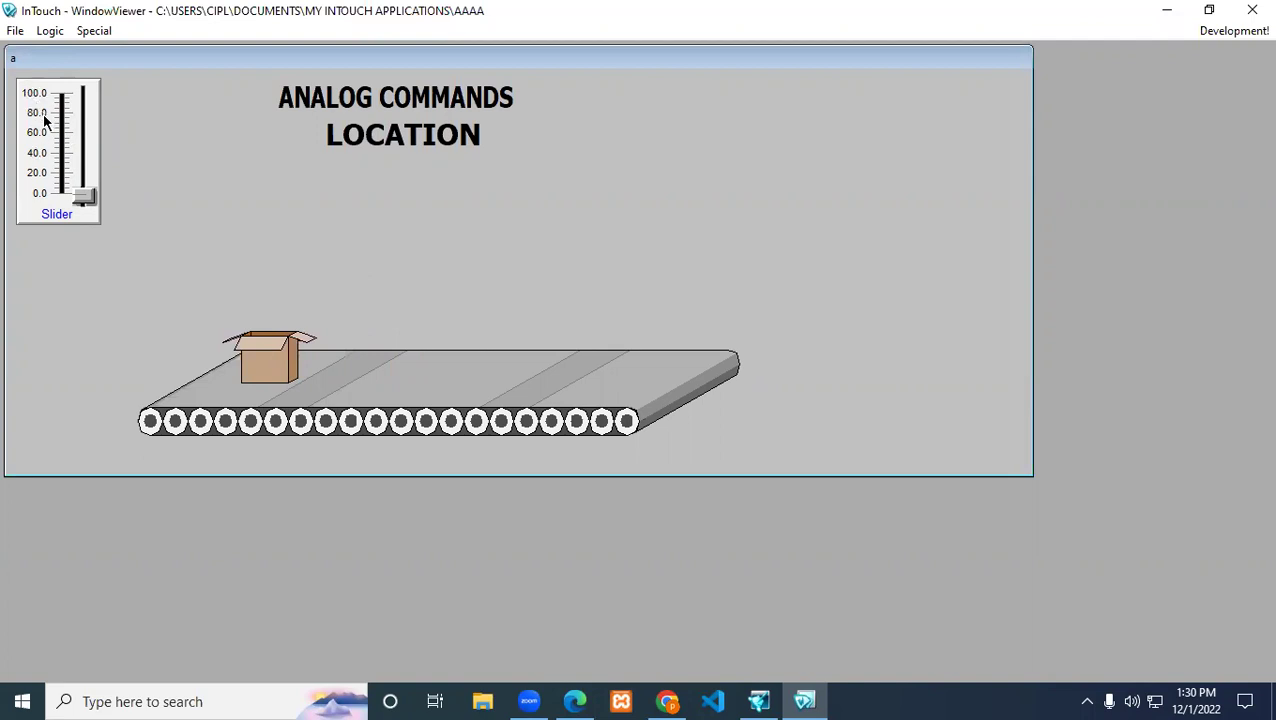
click(1208, 34)
Set the value at the right end of the box's horizontal location link to 20 and test it in runtime with the slider at about 40.
double_click(501, 464)
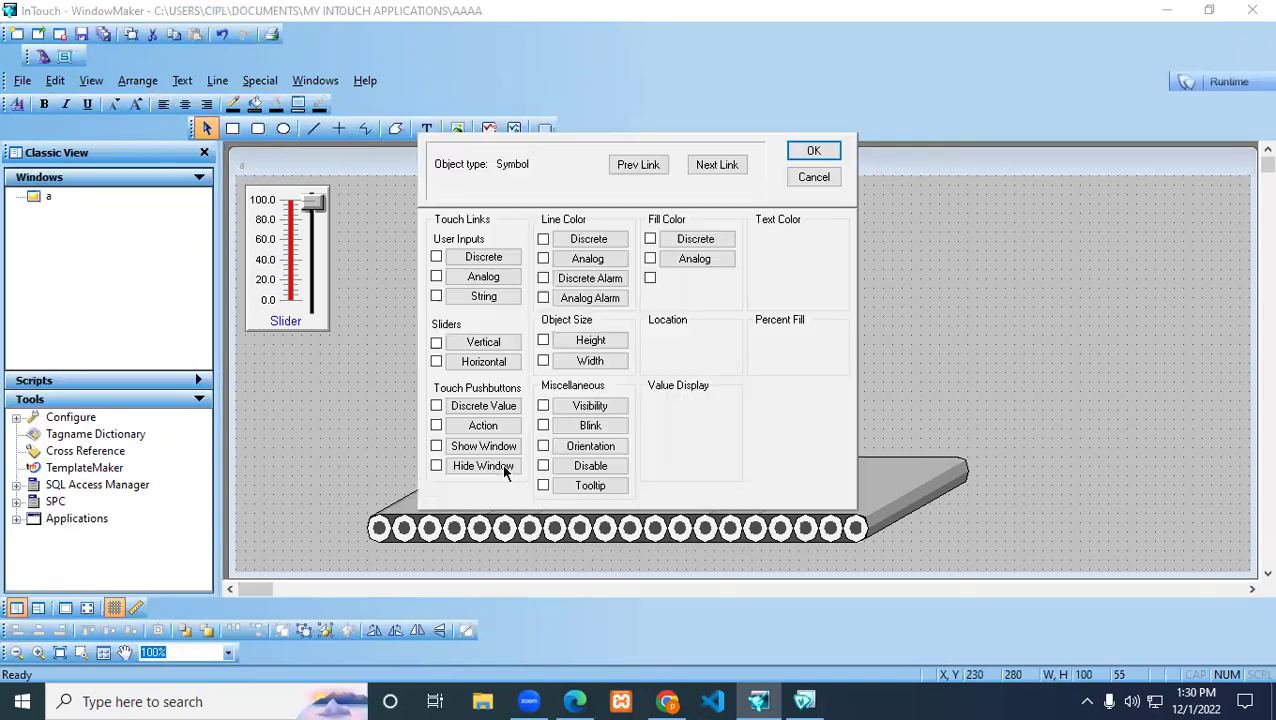
click(669, 362)
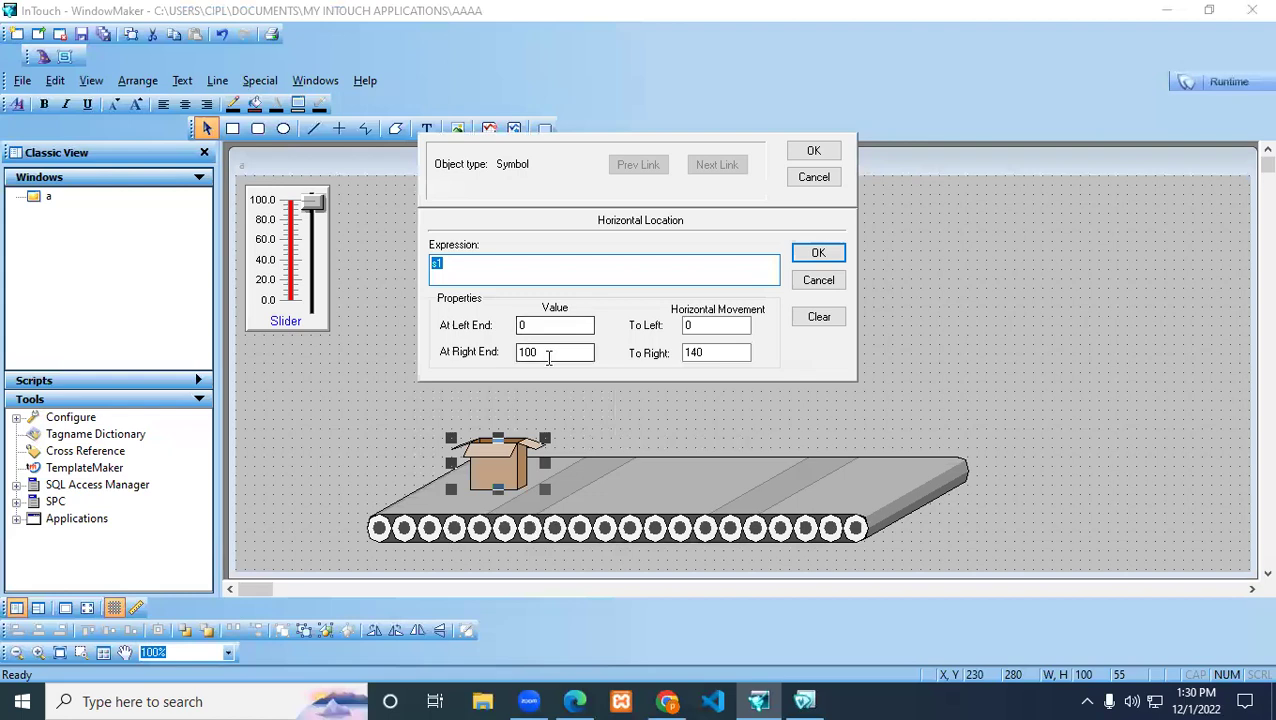
click(545, 356)
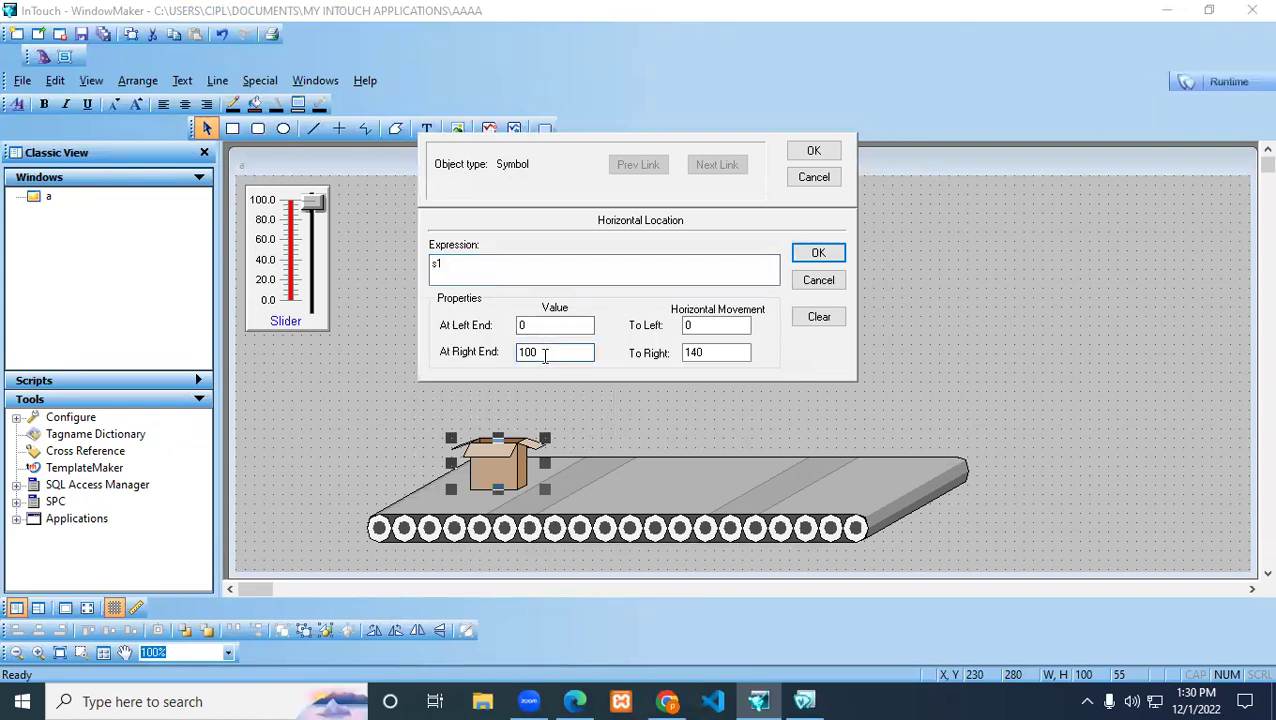
text(20)
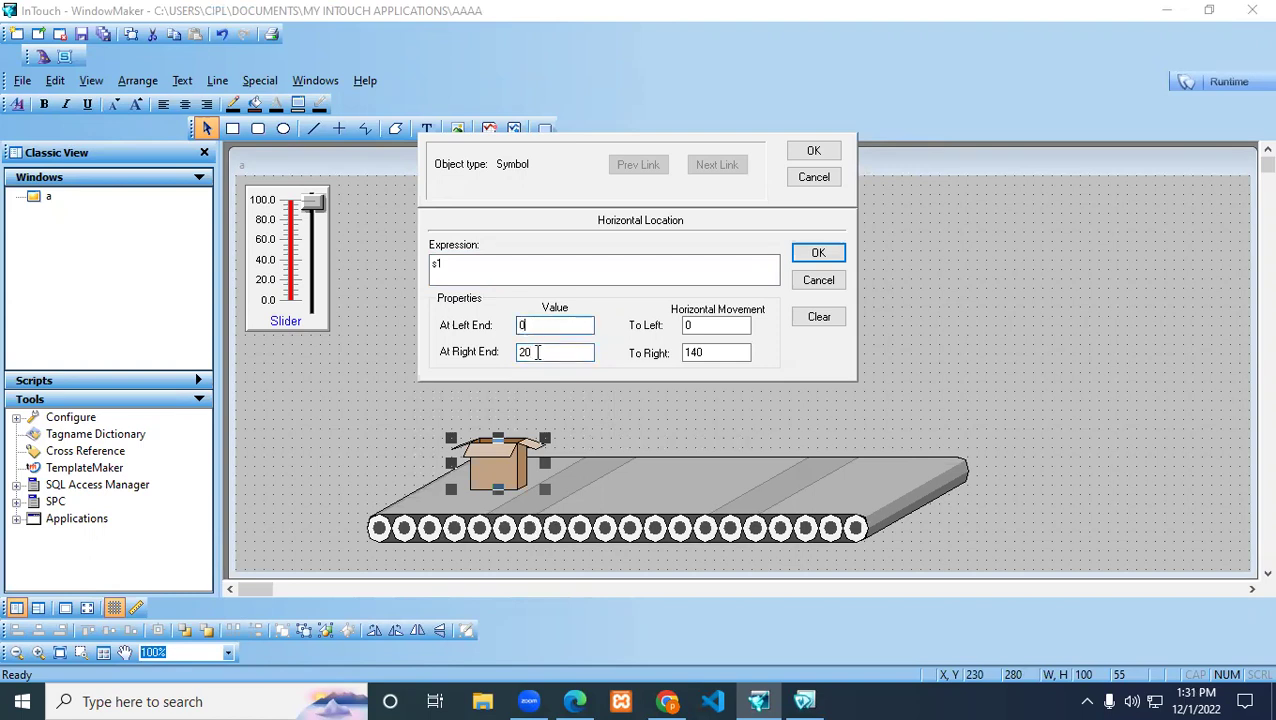
double_click(694, 353)
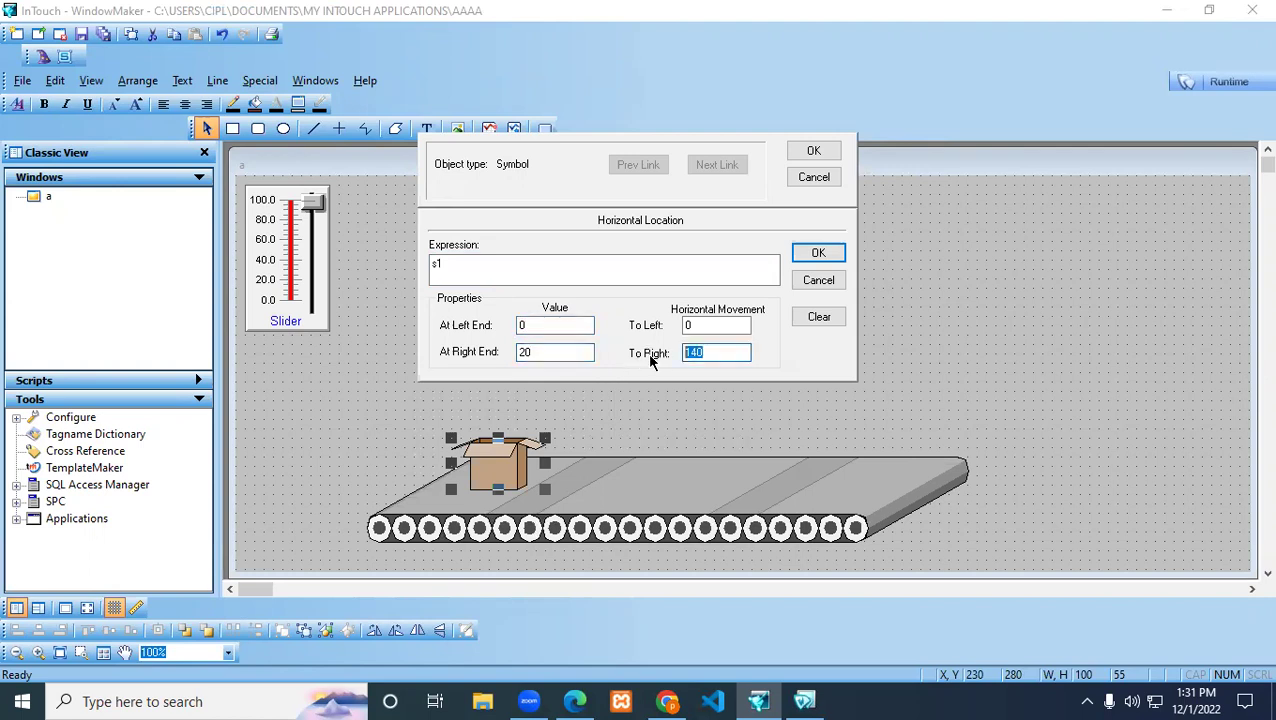
click(822, 253)
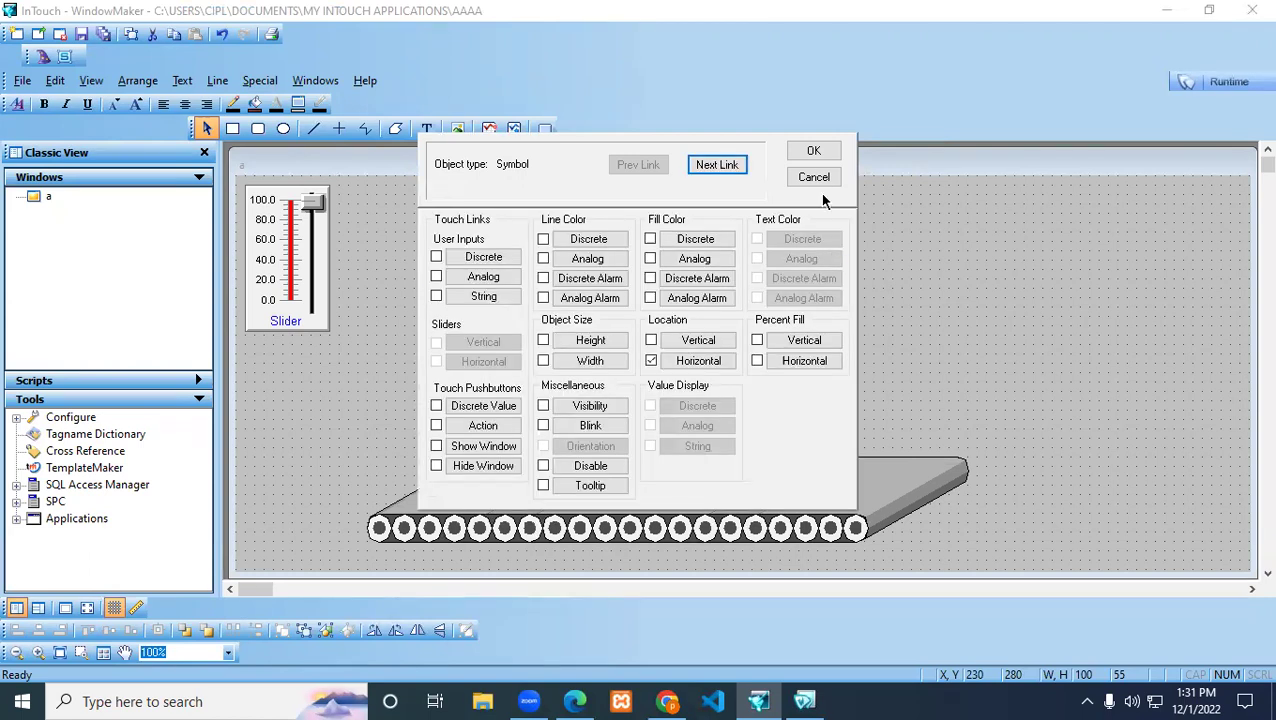
click(813, 152)
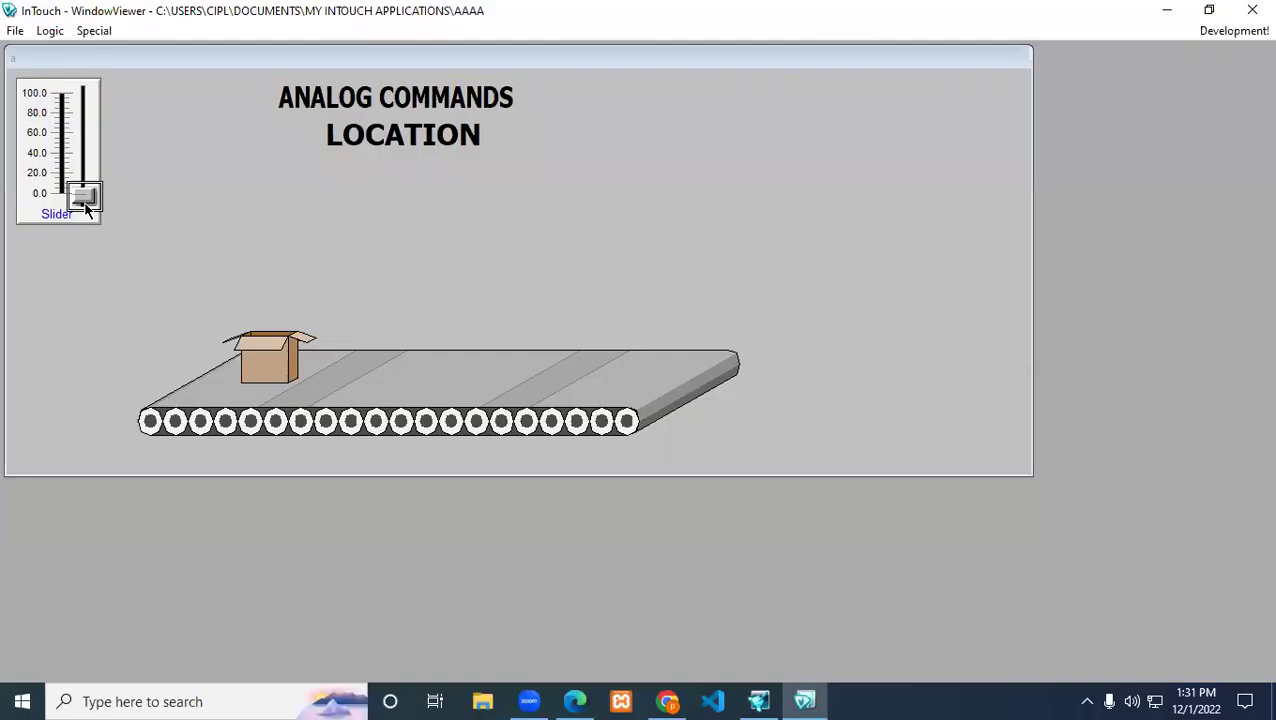
drag(88, 200, 86, 147)
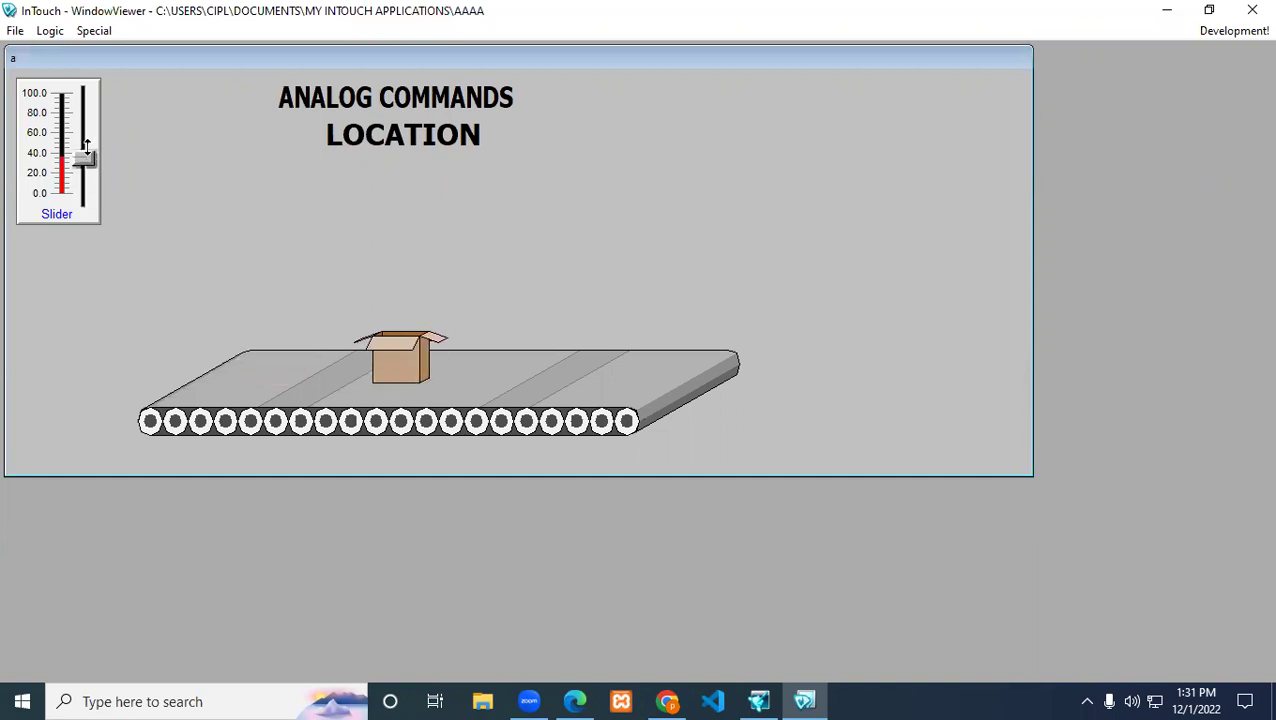
click(1236, 31)
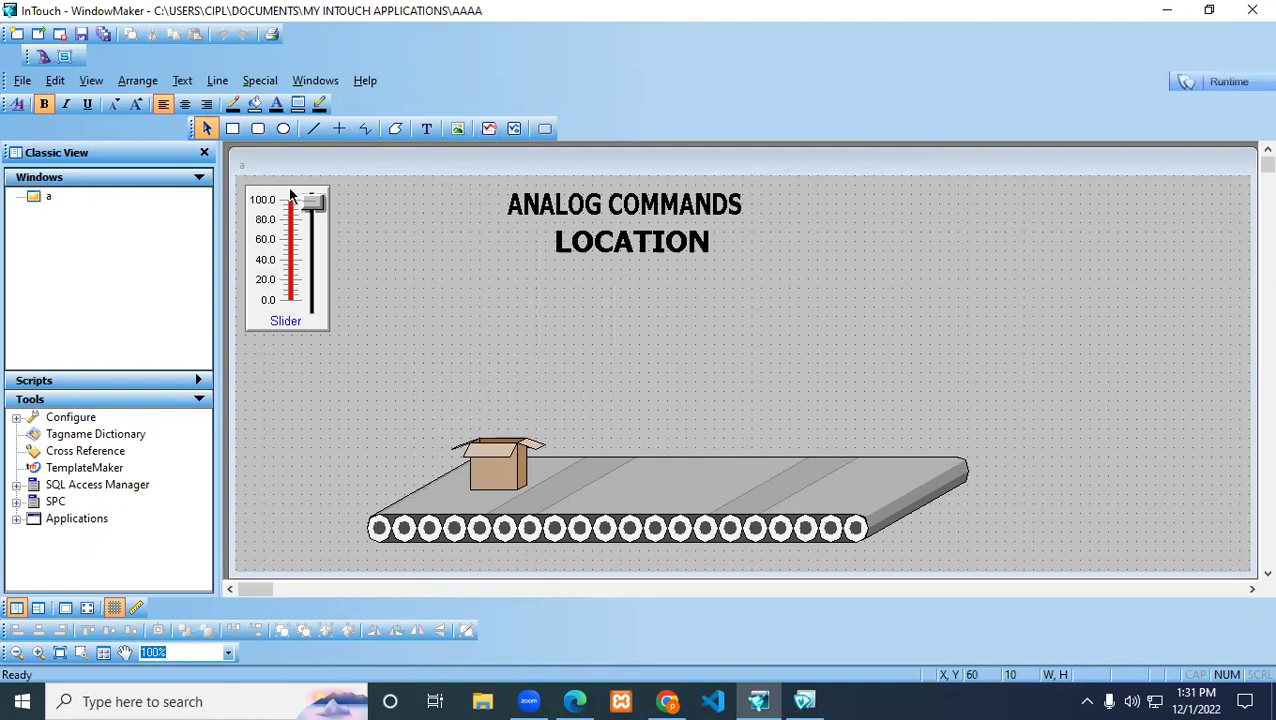
Add the text #### below the slider and link it to an analog value display of s1.
click(426, 128)
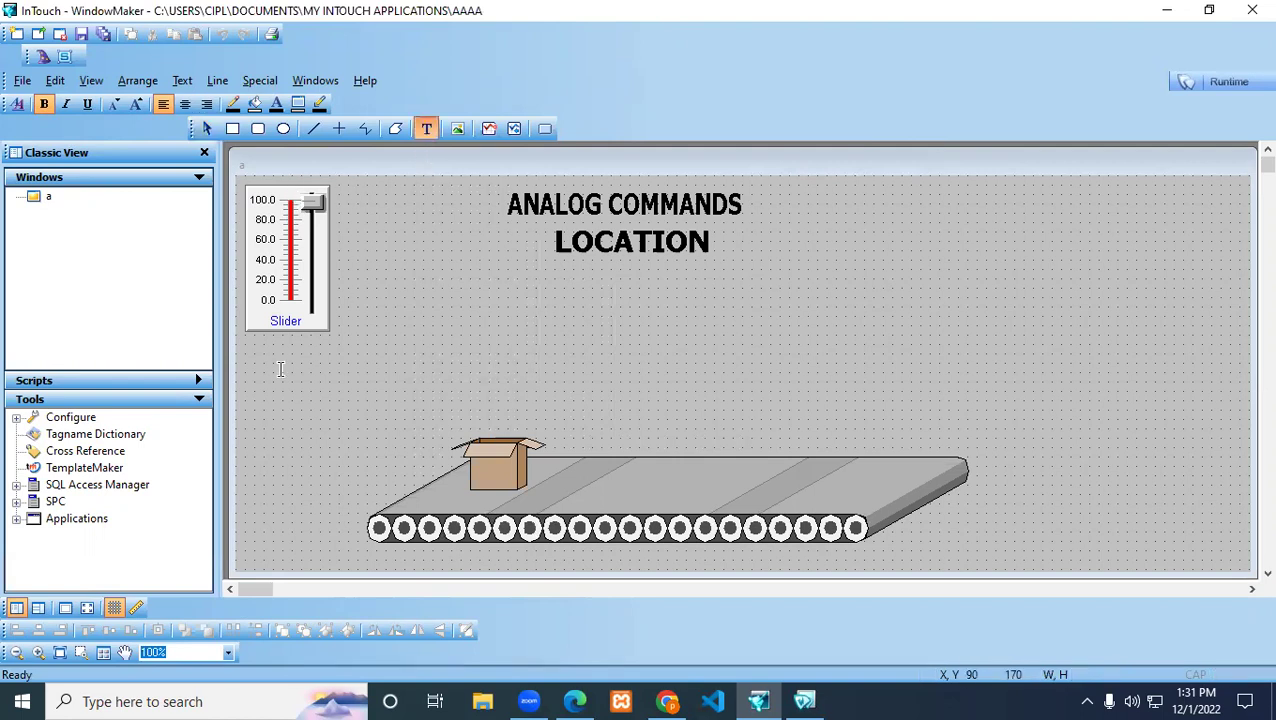
click(270, 344)
text(####)
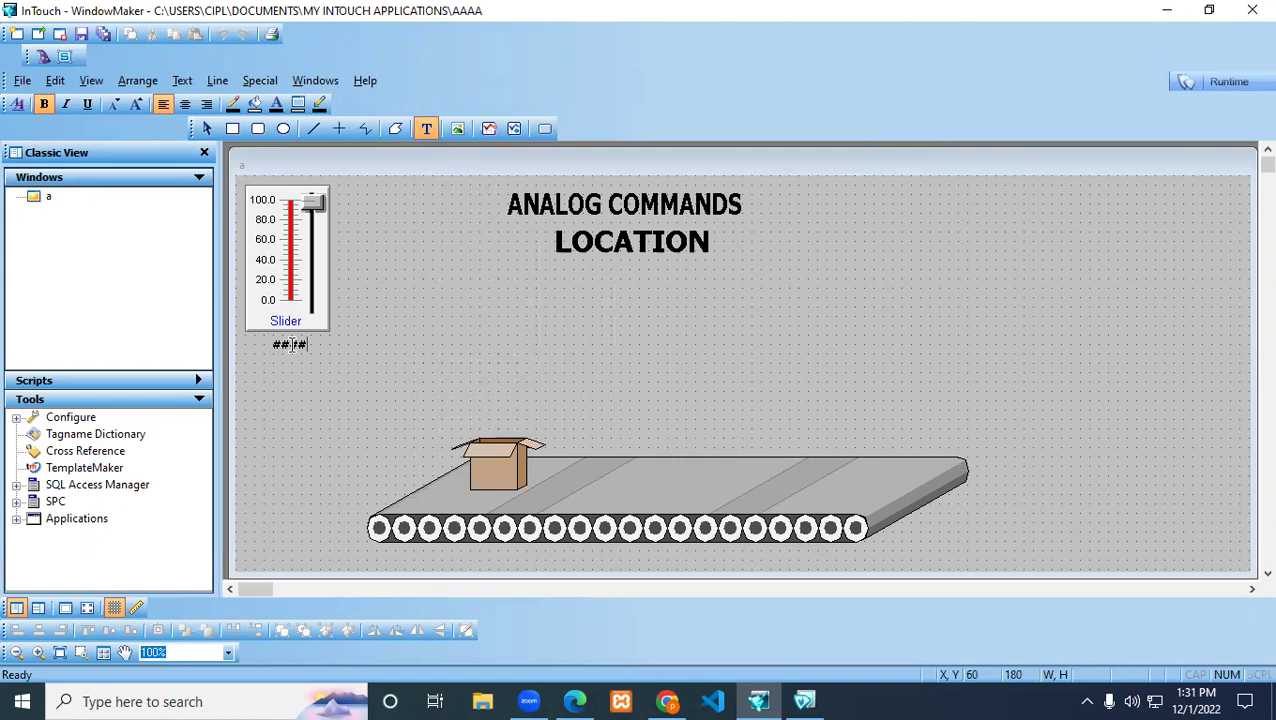
double_click(290, 344)
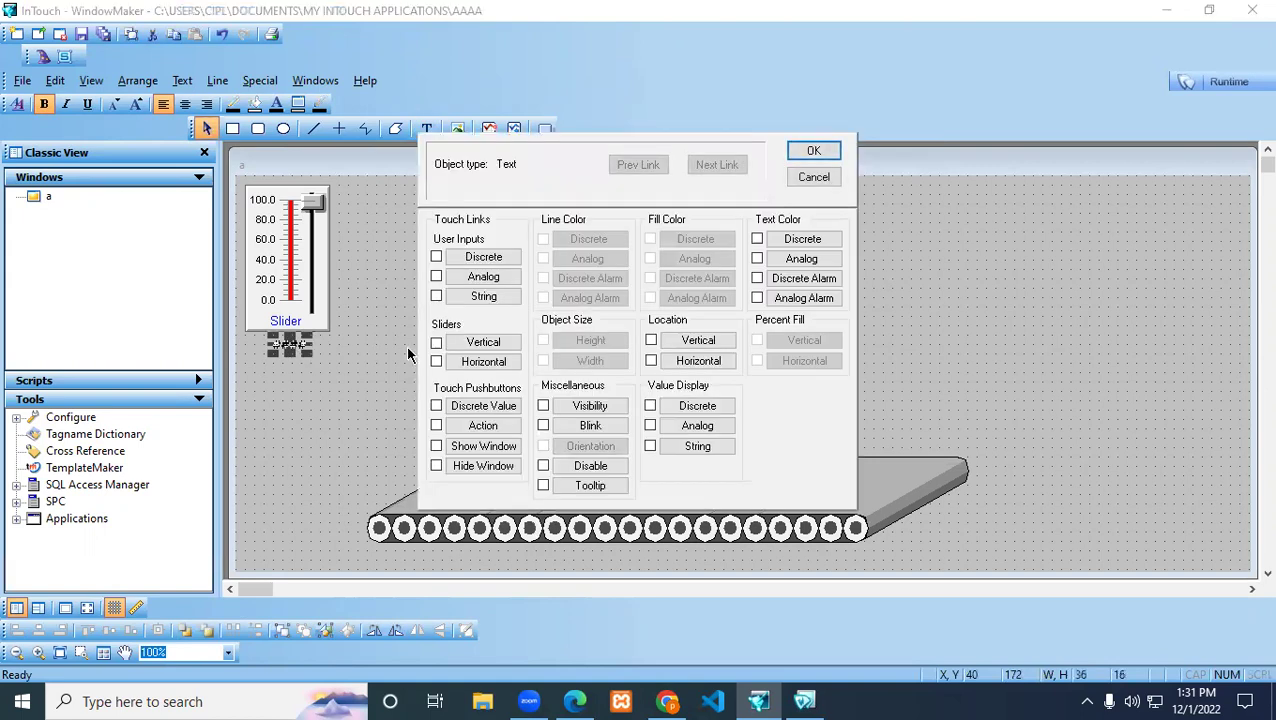
click(694, 426)
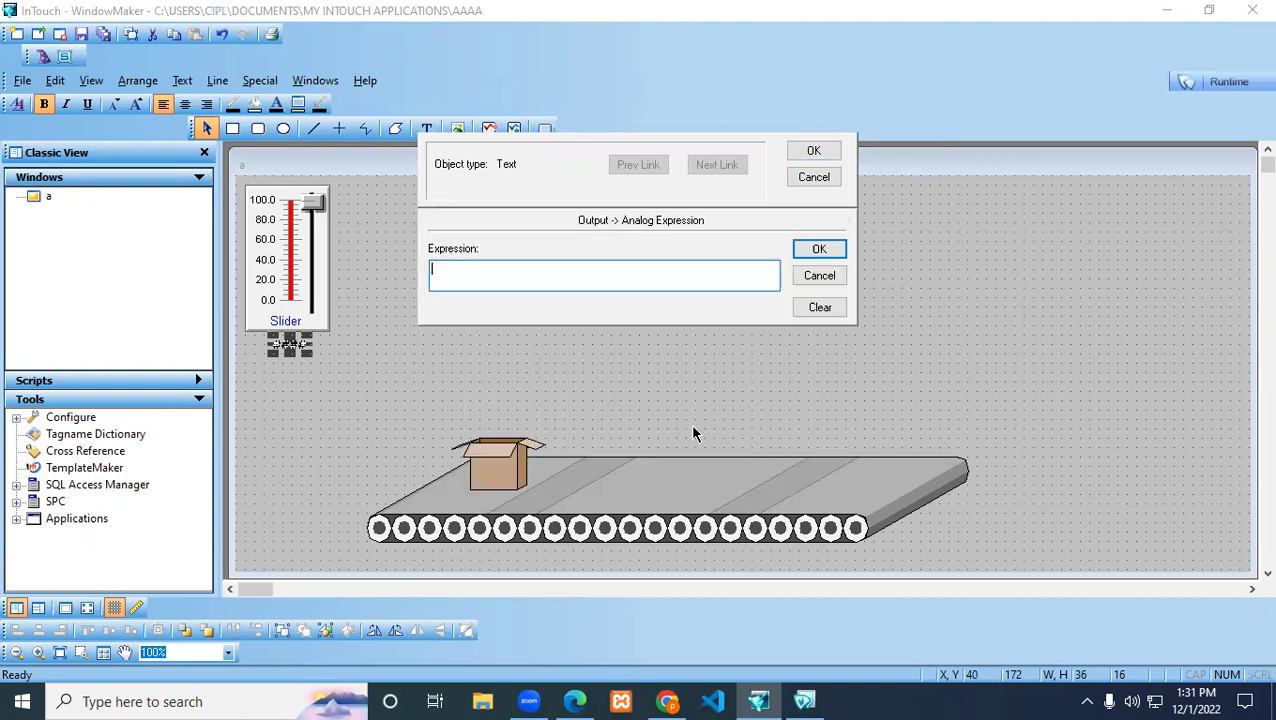
text(s1)
click(818, 250)
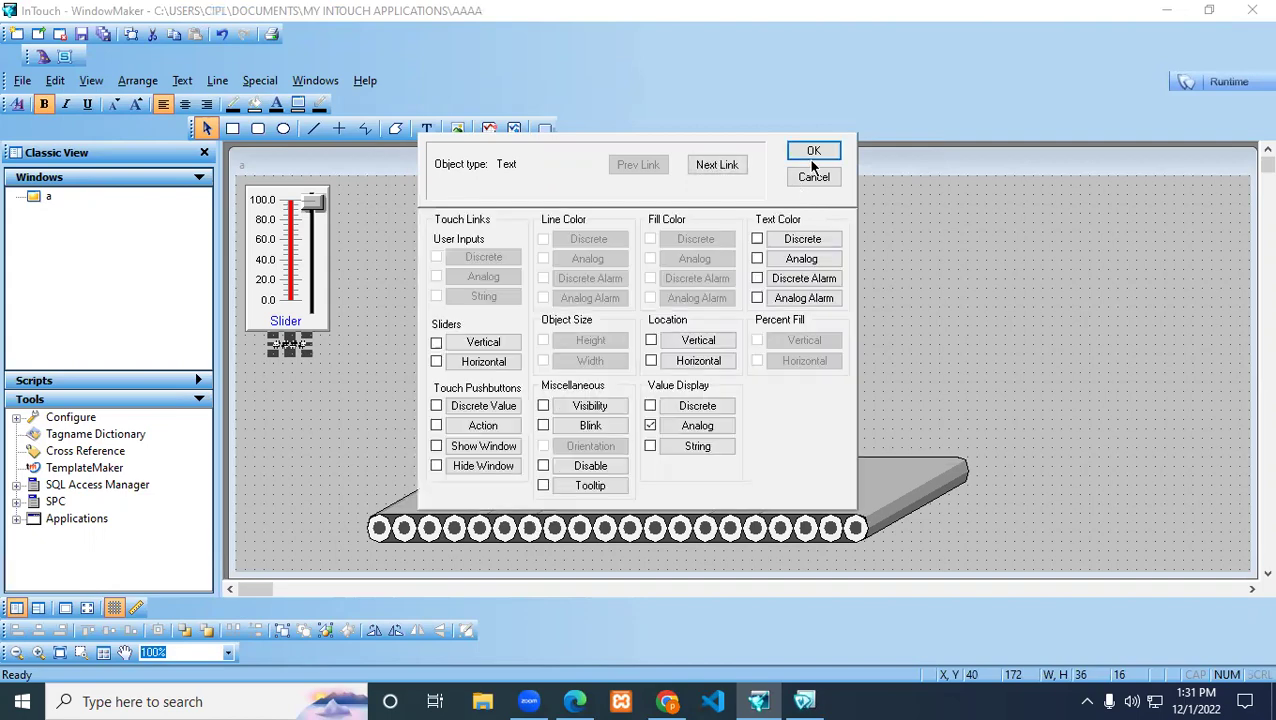
click(813, 148)
Test the value display and box movement in runtime by lowering the slider to 0, and return to development.
click(1222, 82)
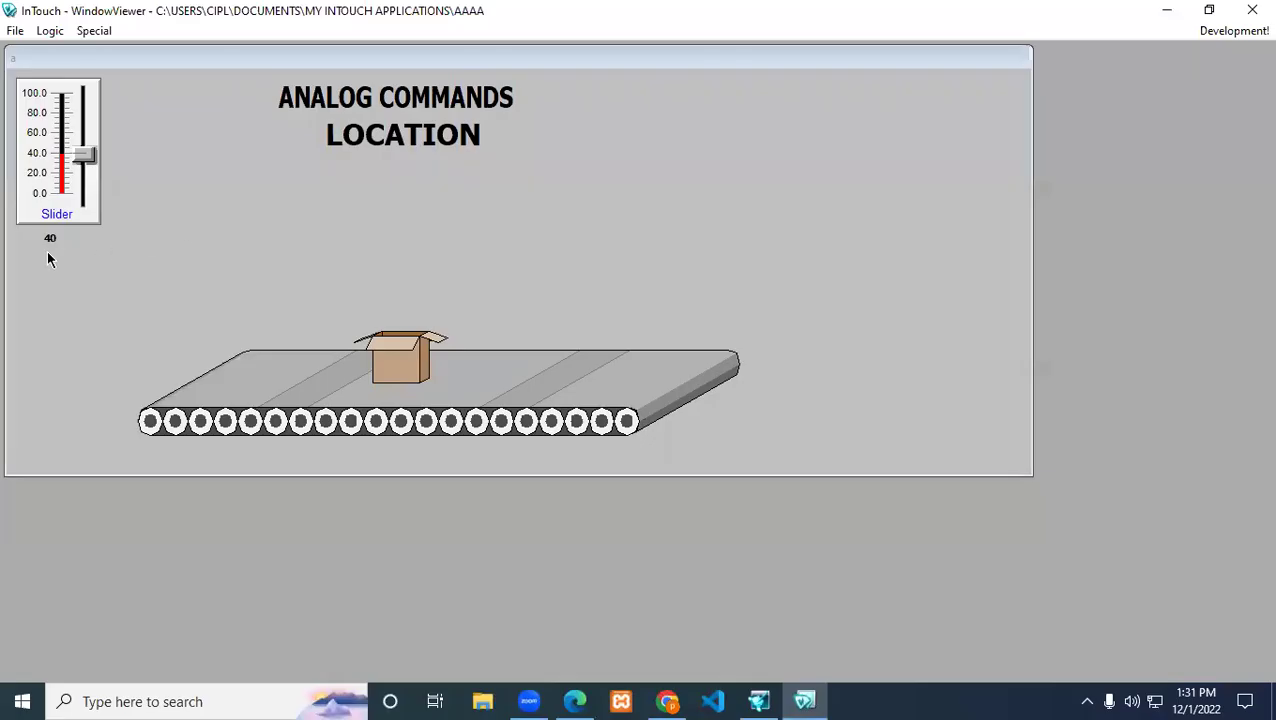
click(85, 157)
drag(85, 157, 96, 196)
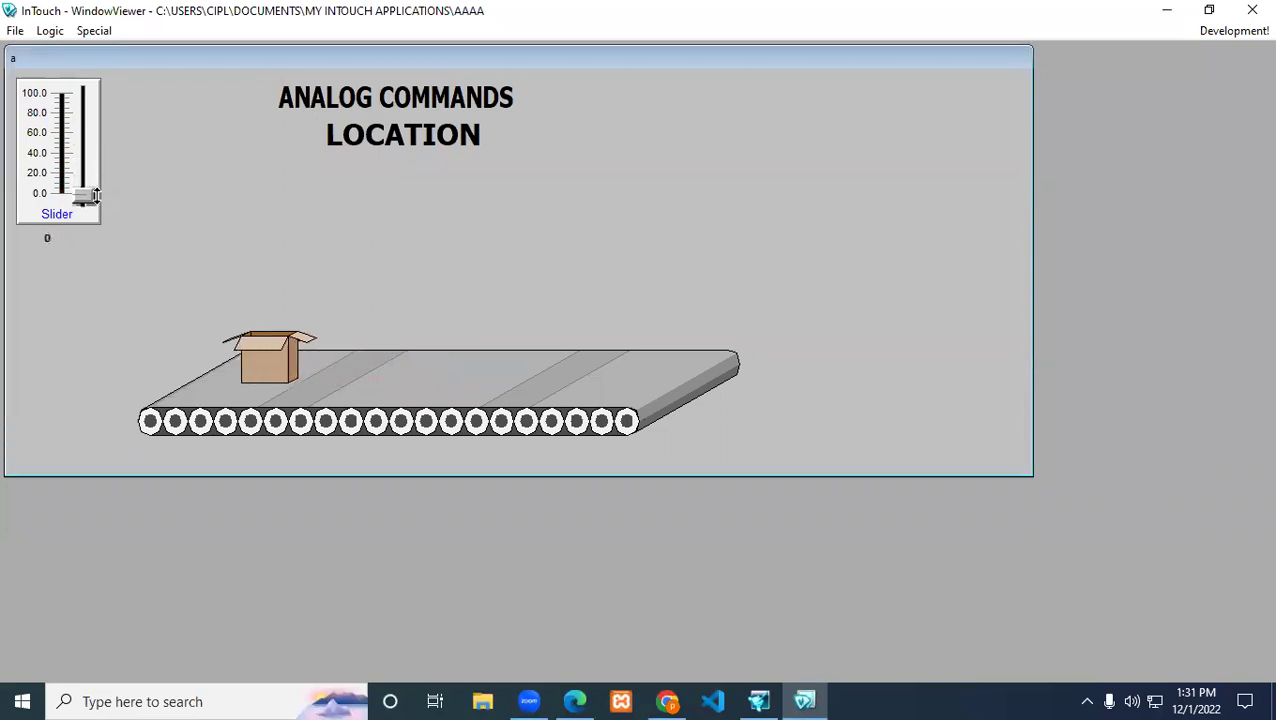
drag(96, 190, 106, 220)
click(1234, 30)
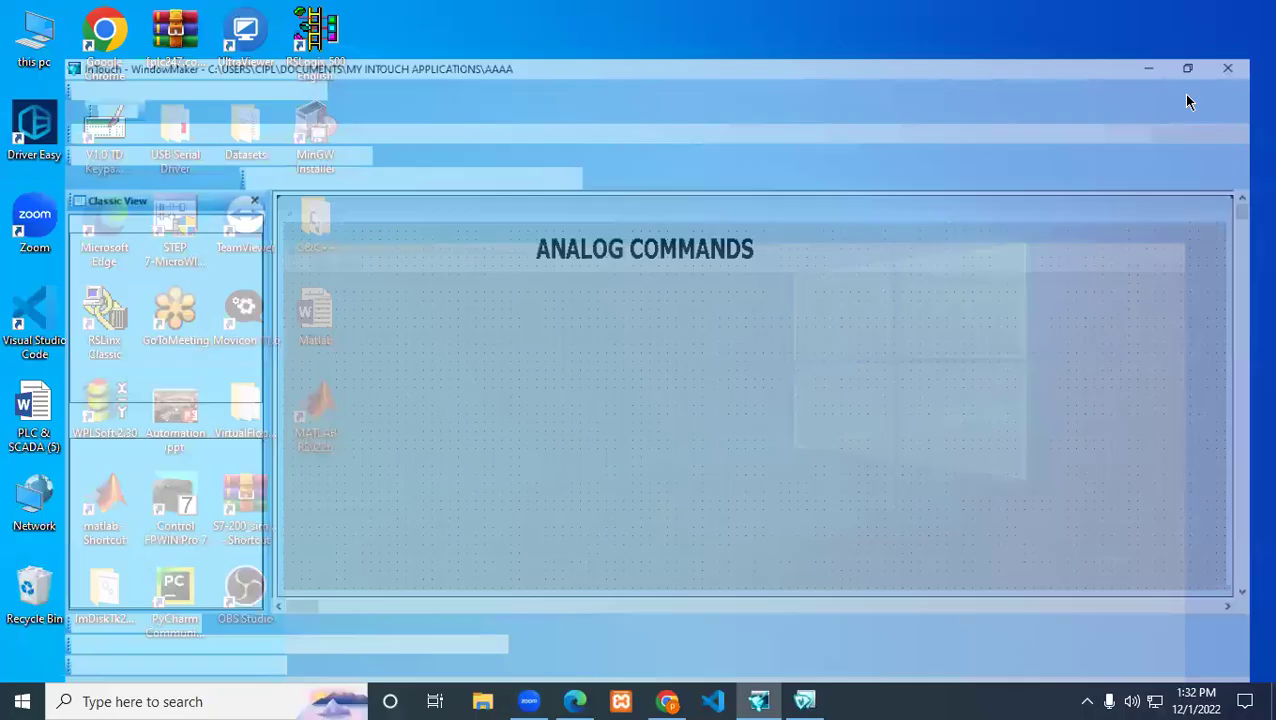